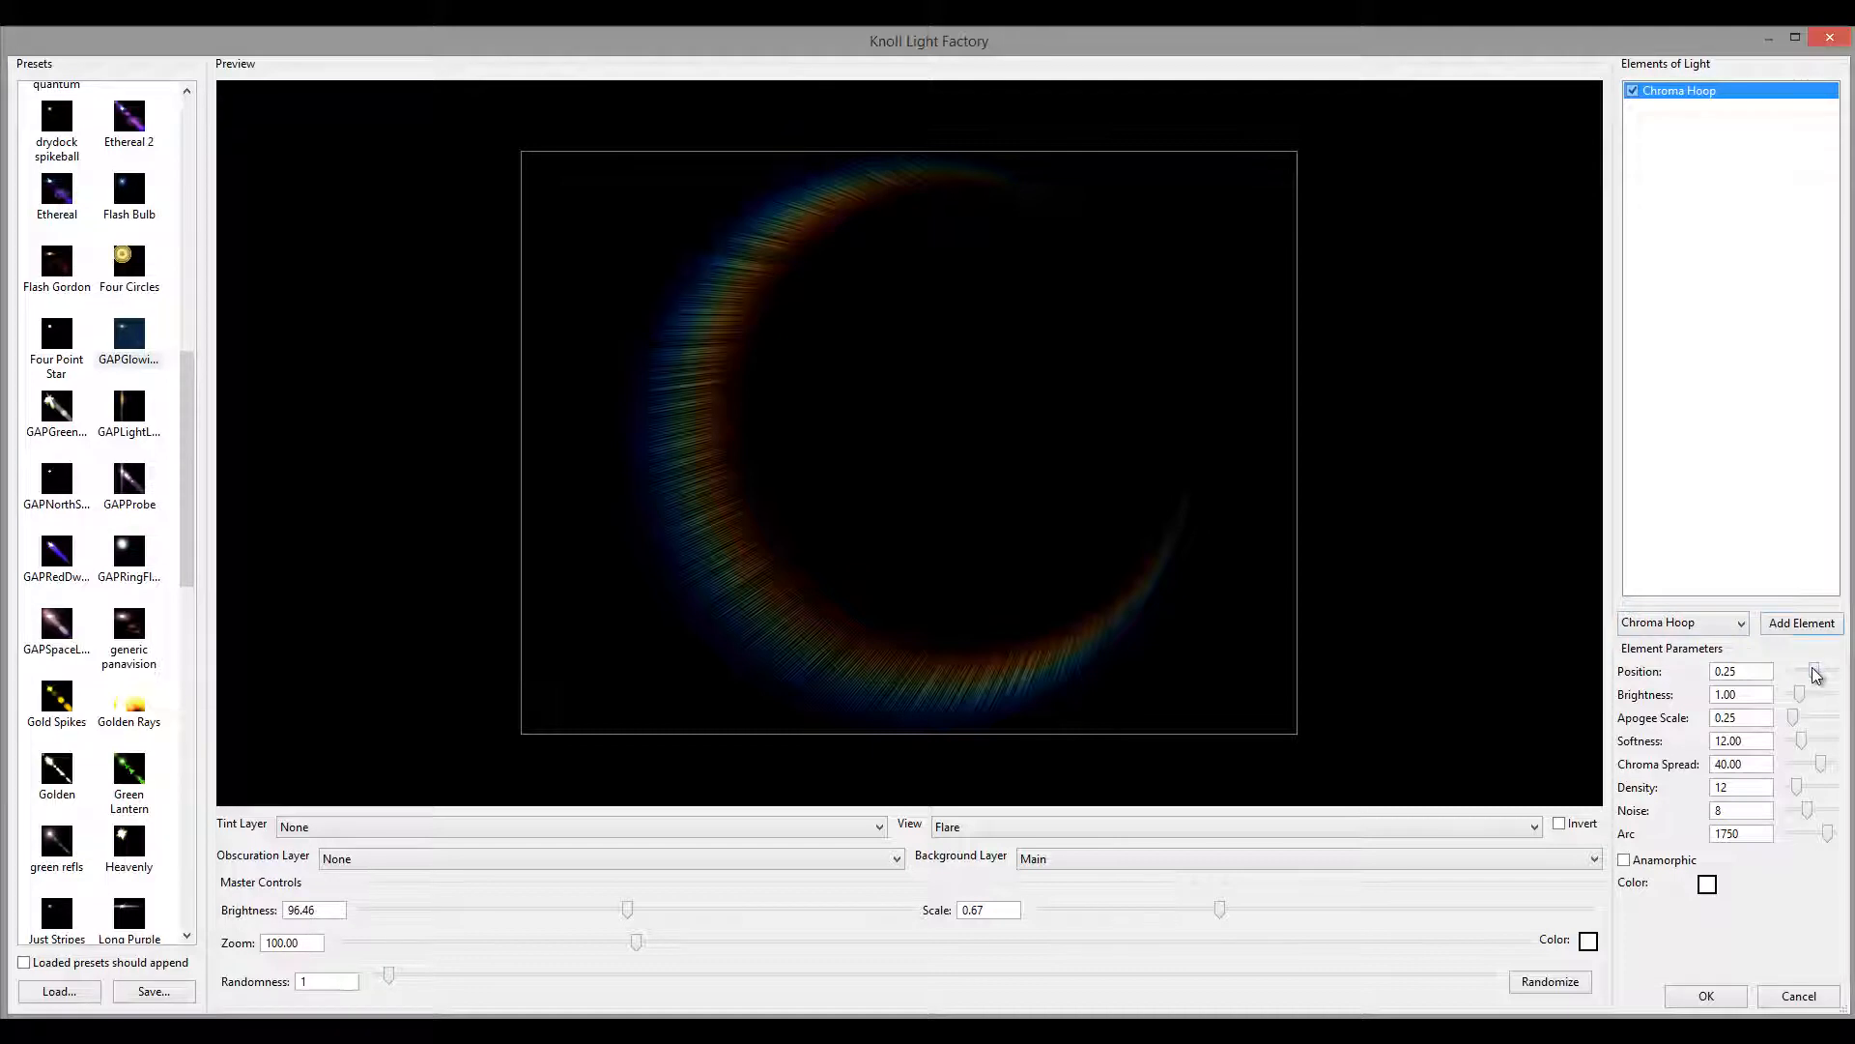
# Set the Chroma Hoop's position to 0.28, brightness to 3.81 and apogee scale to 0.10, repositioning the flare within the preview.
pyautogui.moveTo(1814, 675); pyautogui.dragTo(1830, 696)
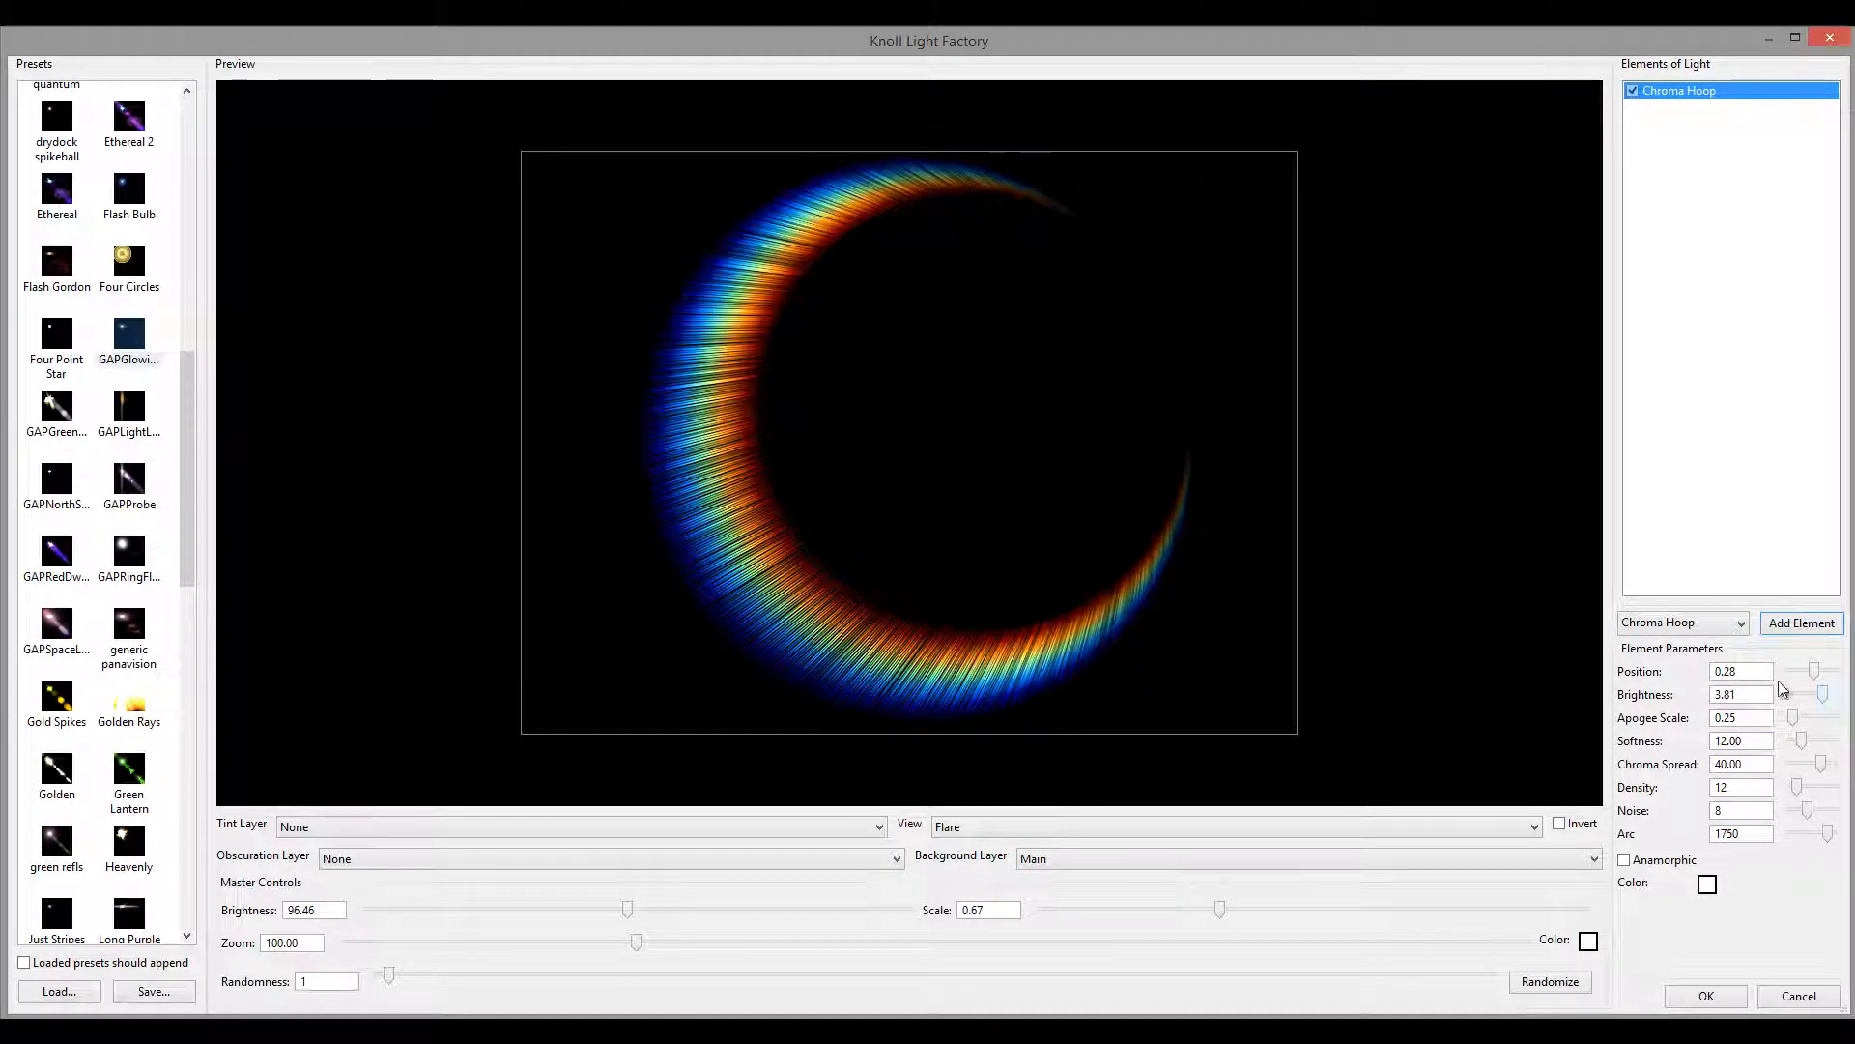
pyautogui.moveTo(1125, 425); pyautogui.dragTo(1090, 263)
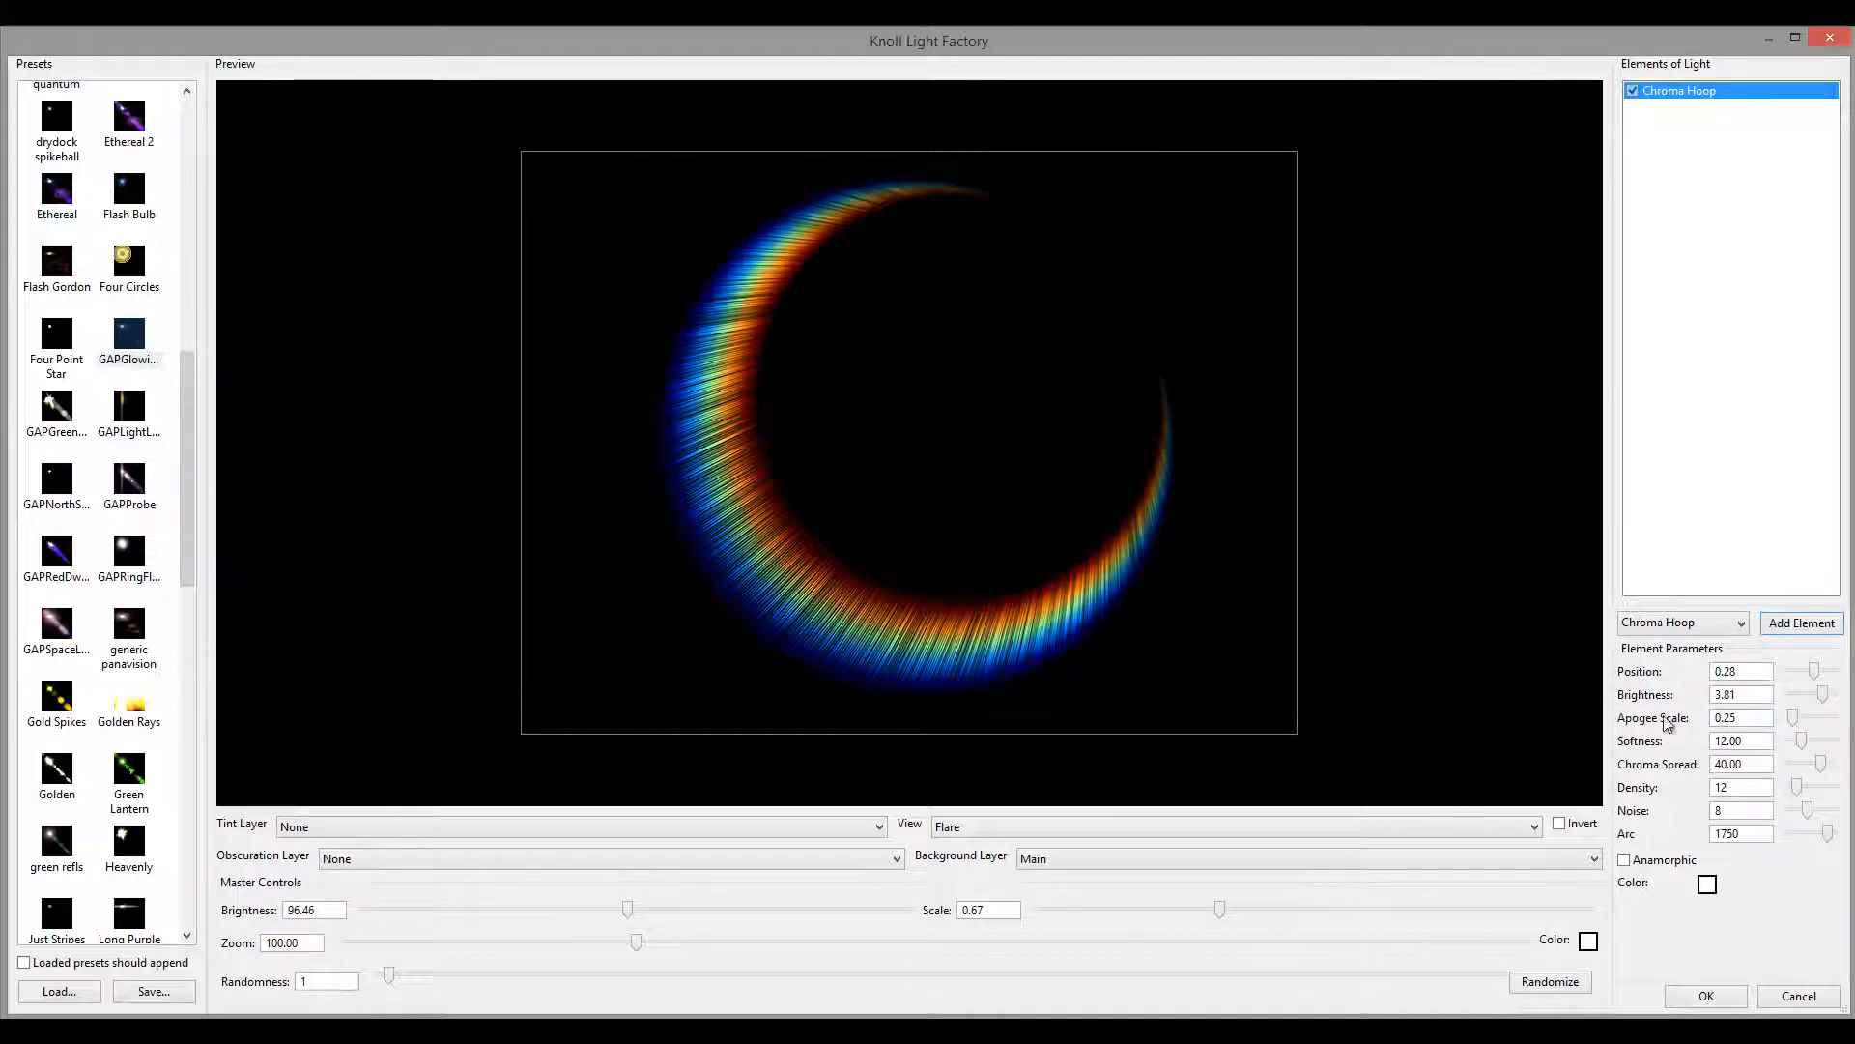
pyautogui.moveTo(1813, 723); pyautogui.dragTo(1790, 720)
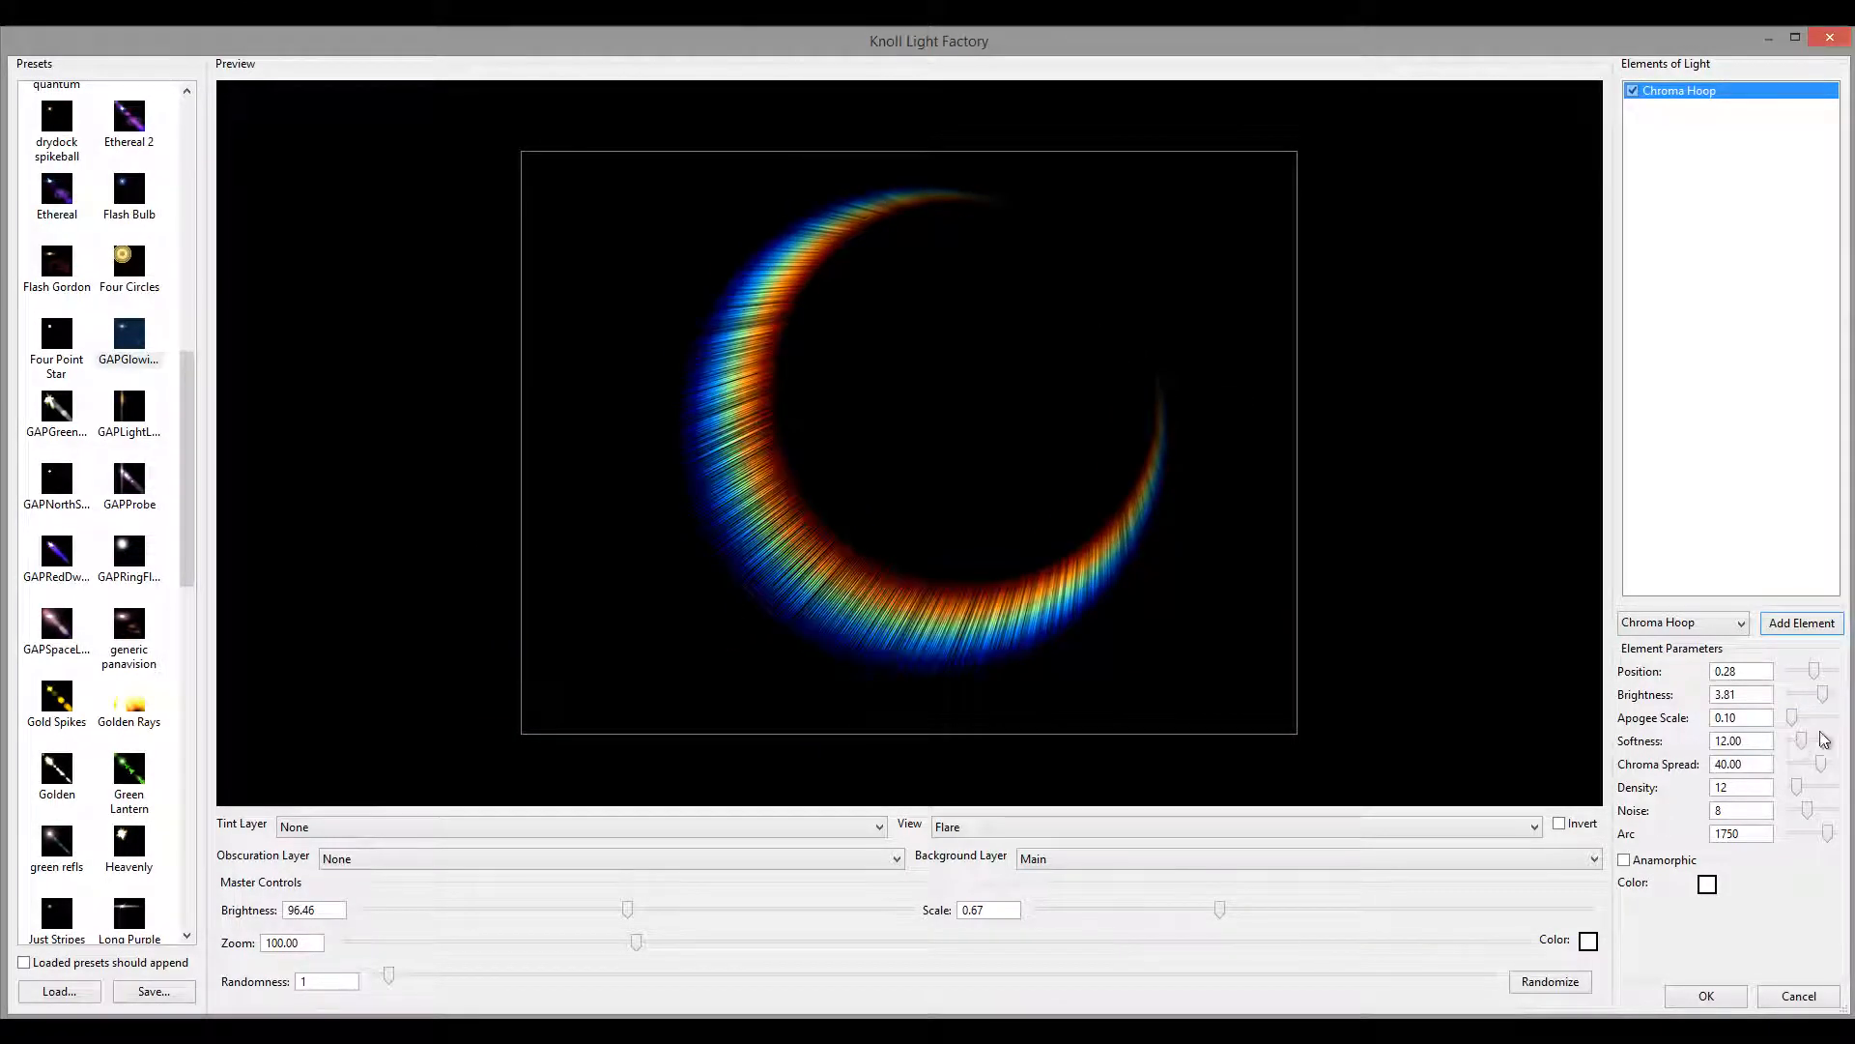
# Set the Chroma Hoop's softness to 16.73, chroma spread to 55.71 and brightness to 3.22.
pyautogui.moveTo(1801, 740)
pyautogui.mouseDown()
pyautogui.moveTo(1830, 744)
pyautogui.moveTo(1813, 747)
pyautogui.mouseUp()
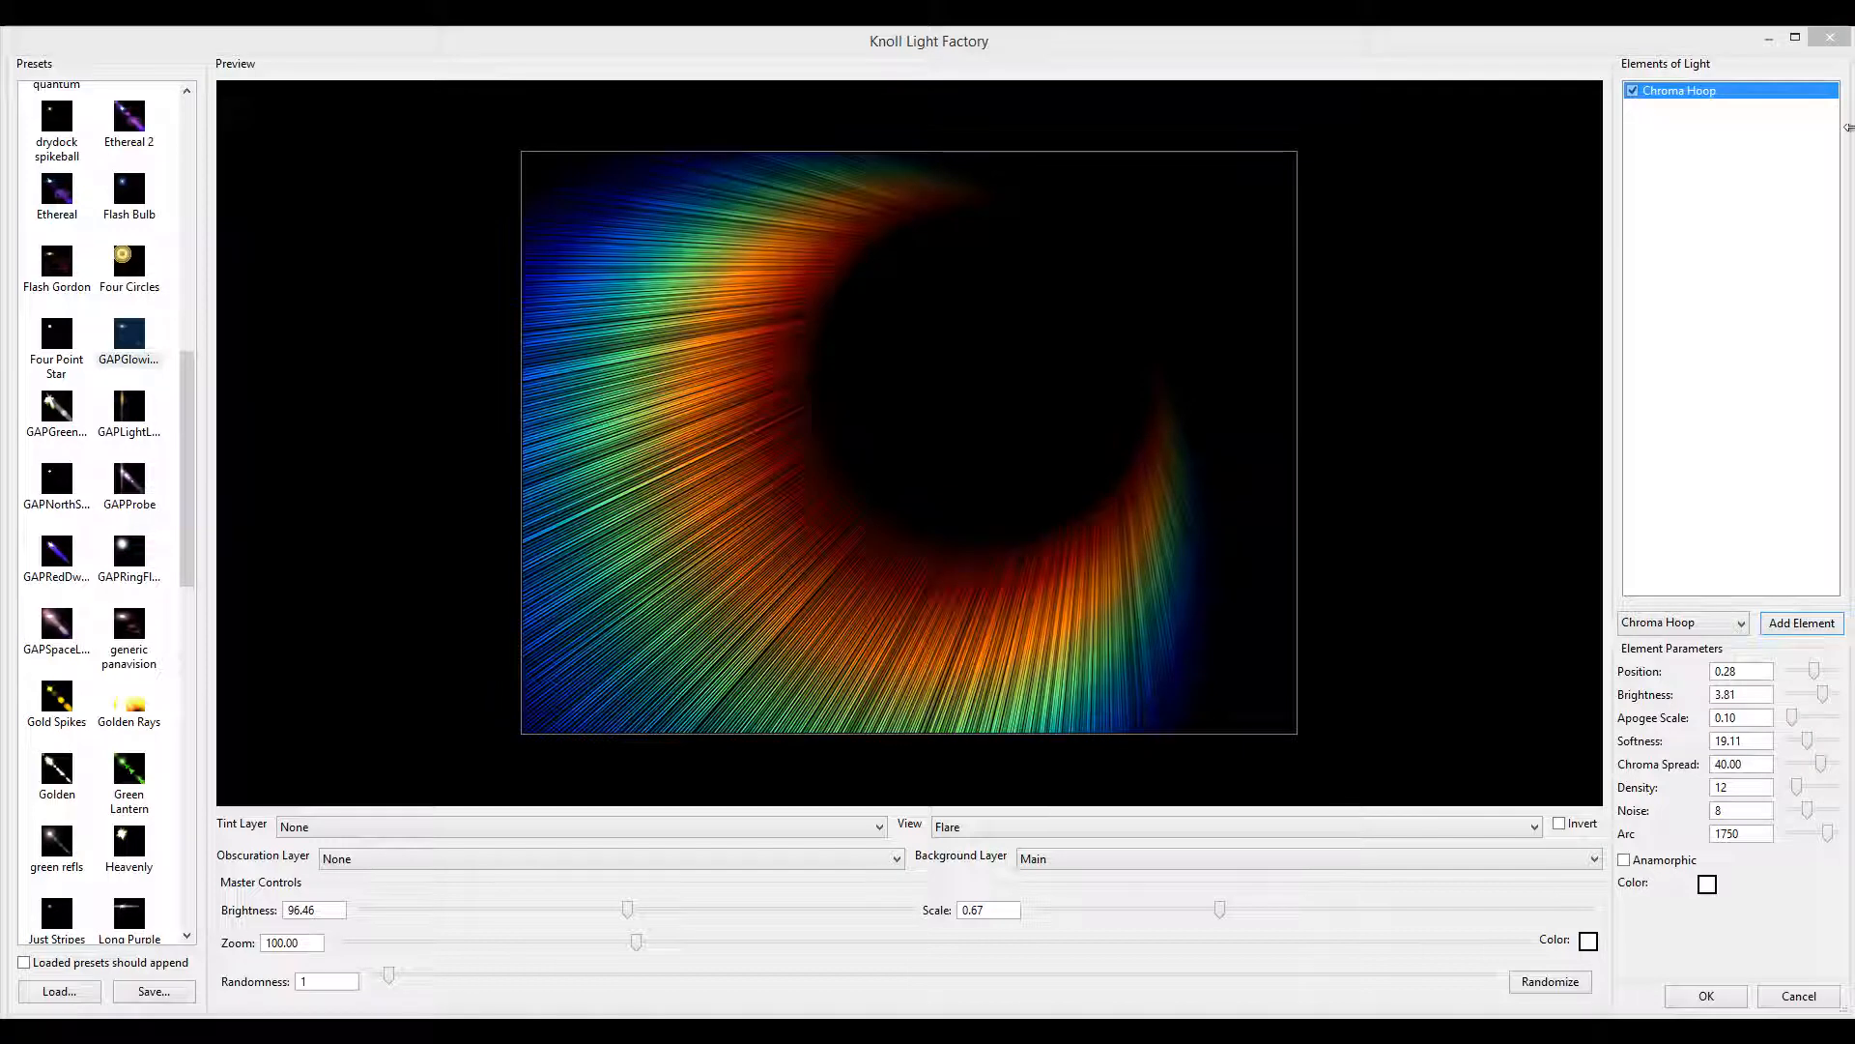
pyautogui.click(1824, 141)
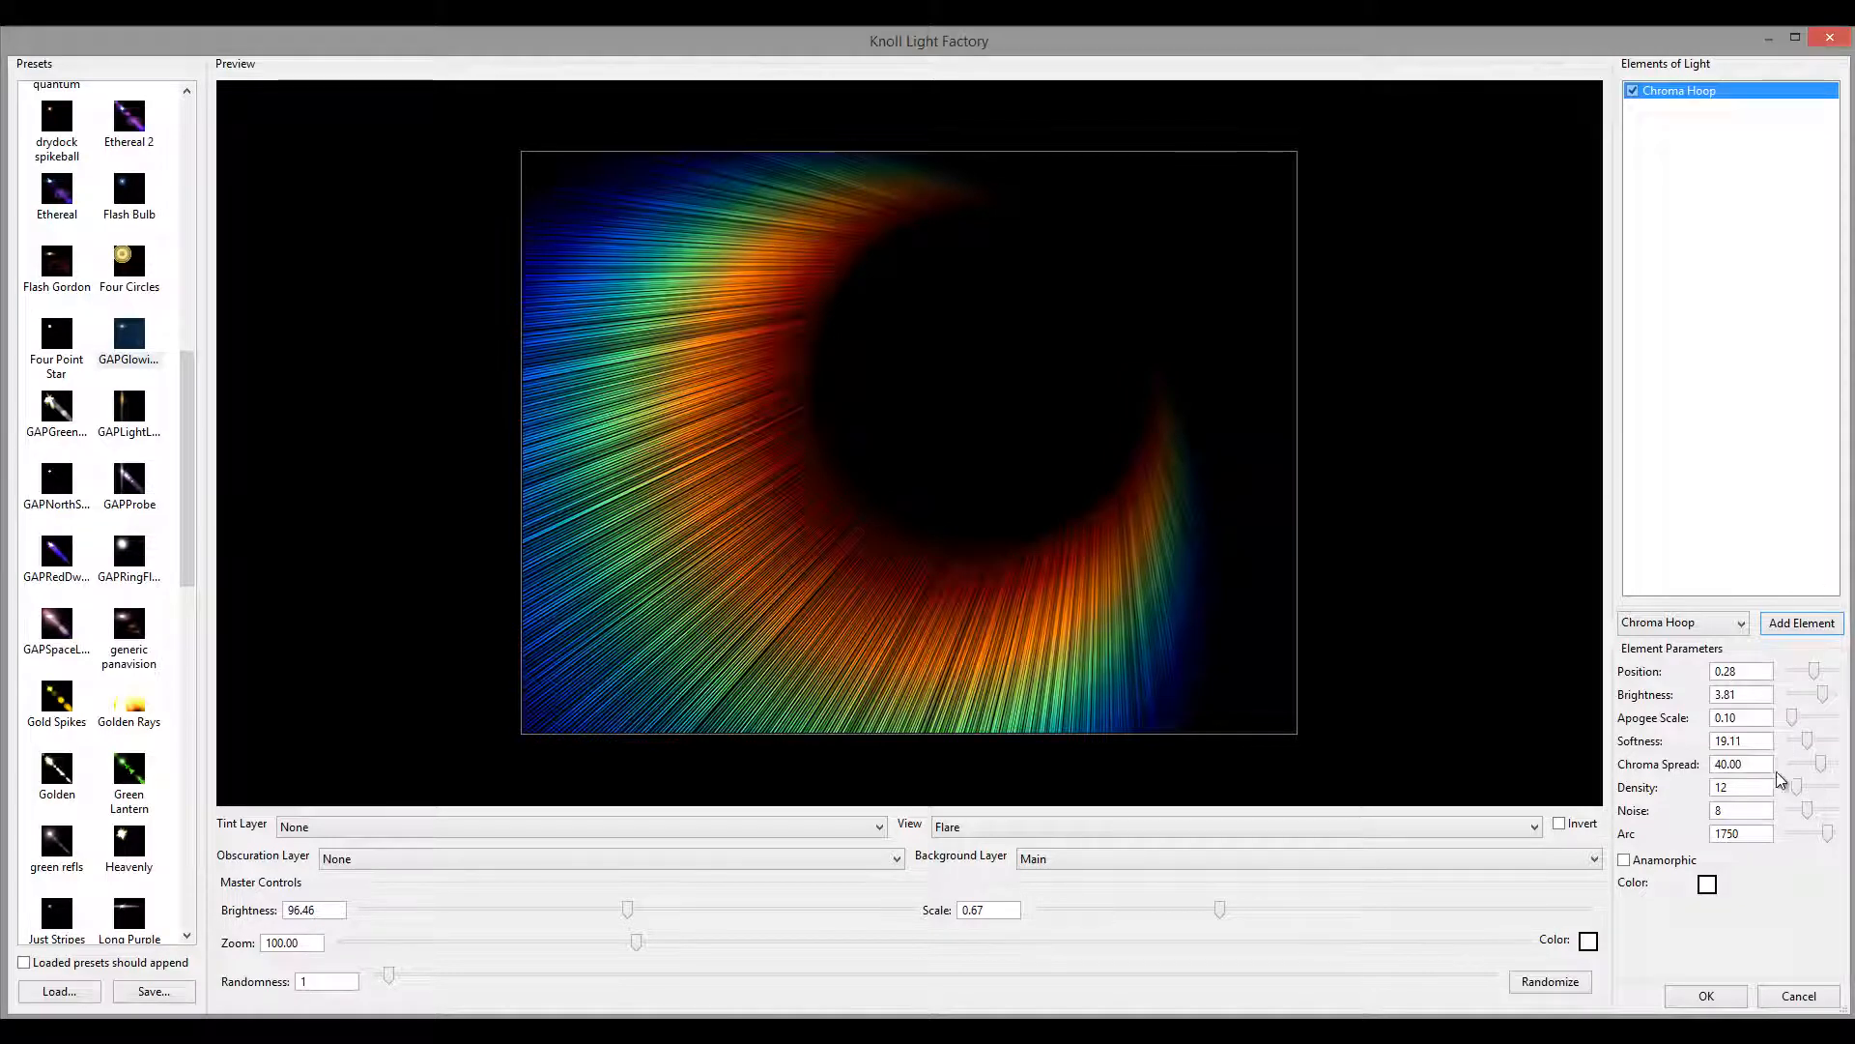
pyautogui.moveTo(1808, 740); pyautogui.dragTo(1811, 744)
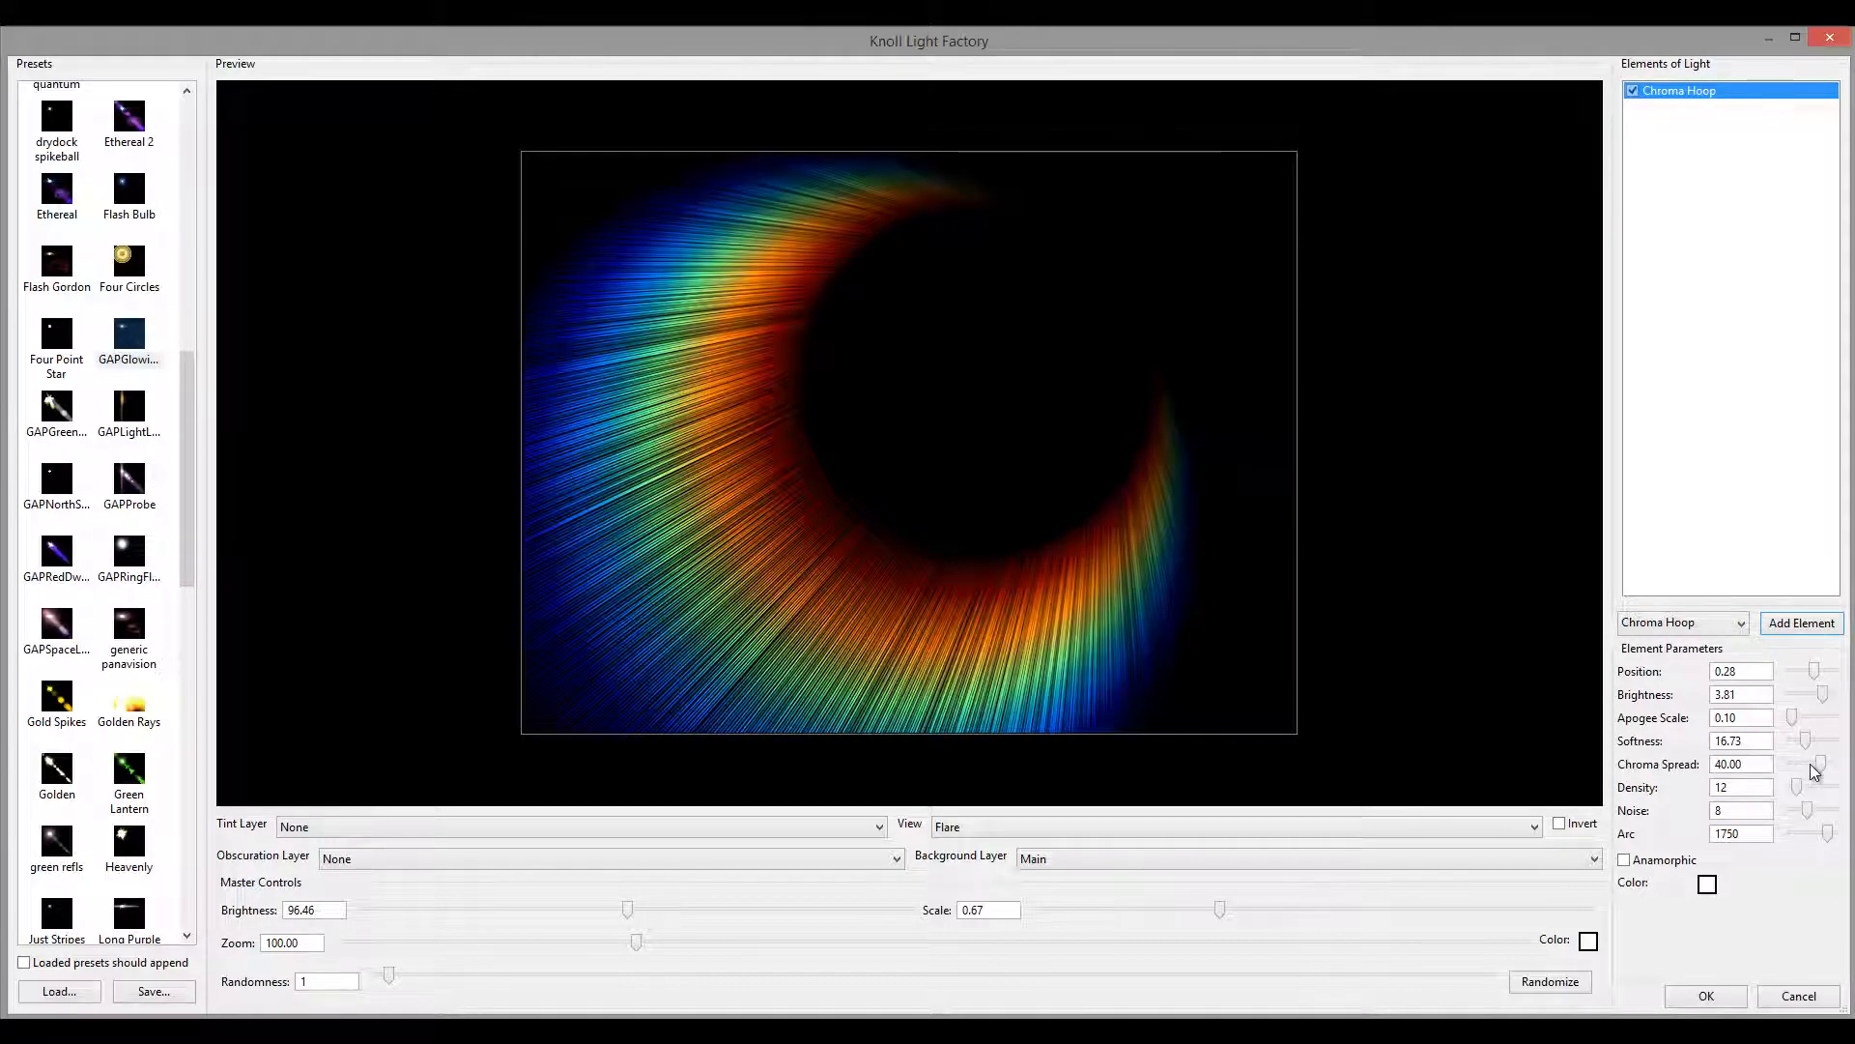
pyautogui.moveTo(1822, 766)
pyautogui.mouseDown()
pyautogui.moveTo(1839, 766)
pyautogui.moveTo(1784, 744)
pyautogui.moveTo(1847, 755)
pyautogui.moveTo(1827, 771)
pyautogui.mouseUp()
pyautogui.moveTo(1823, 694); pyautogui.dragTo(1824, 766)
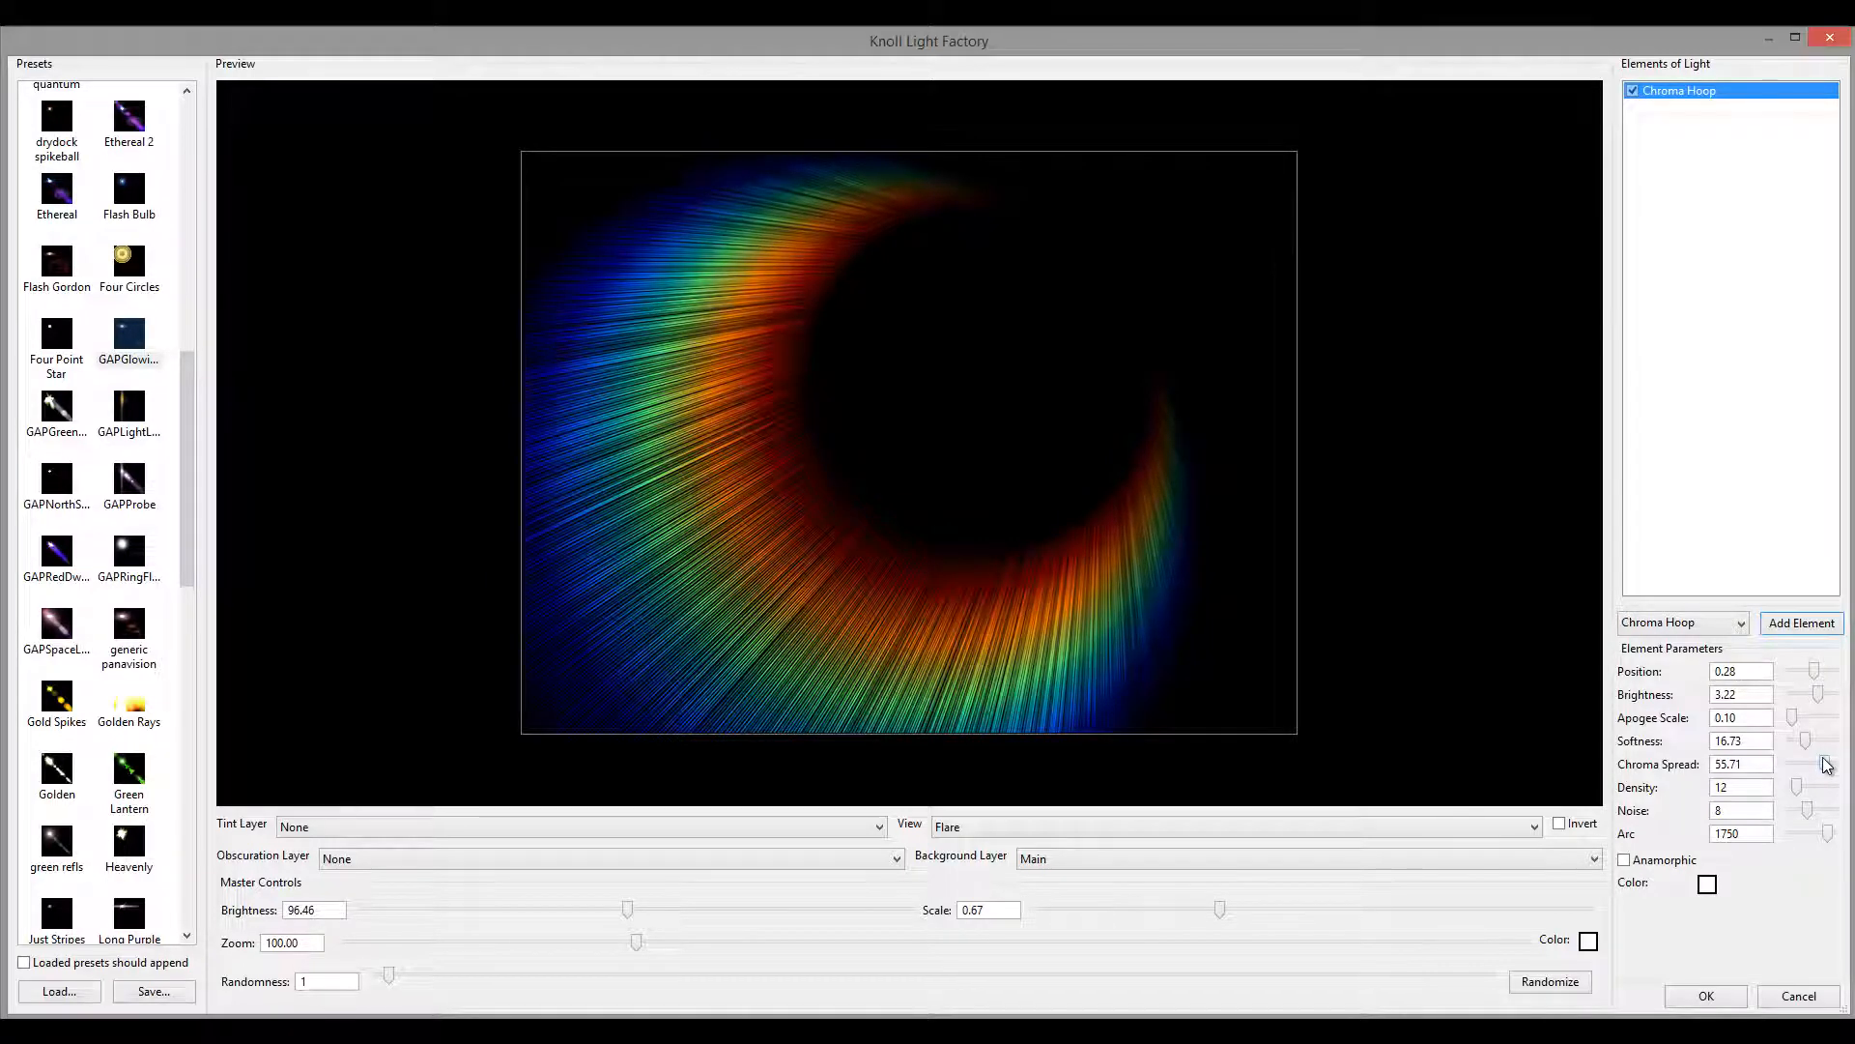
# Try the Chroma Hoop's density at 1 and at 100, and settle on 25.
pyautogui.moveTo(1800, 795)
pyautogui.mouseDown()
pyautogui.moveTo(1851, 791)
pyautogui.moveTo(1789, 789)
pyautogui.mouseUp()
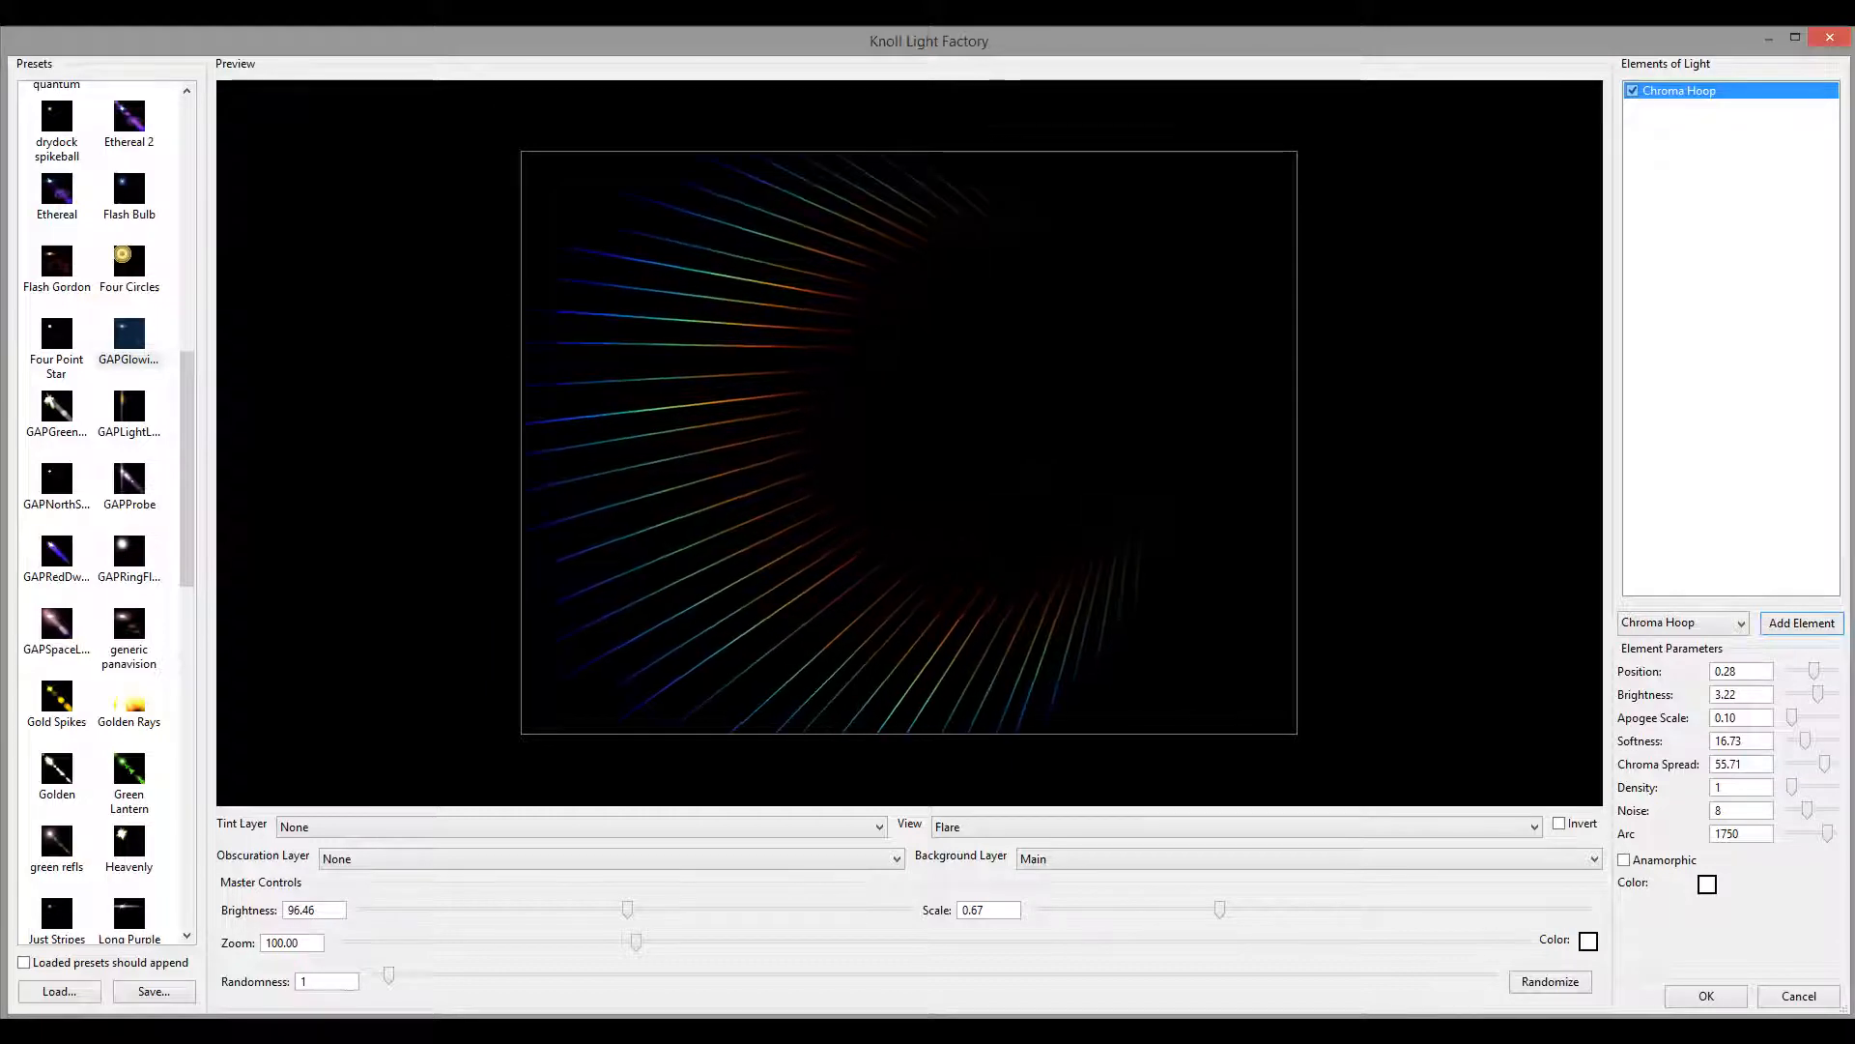
pyautogui.moveTo(1793, 788); pyautogui.dragTo(1832, 787)
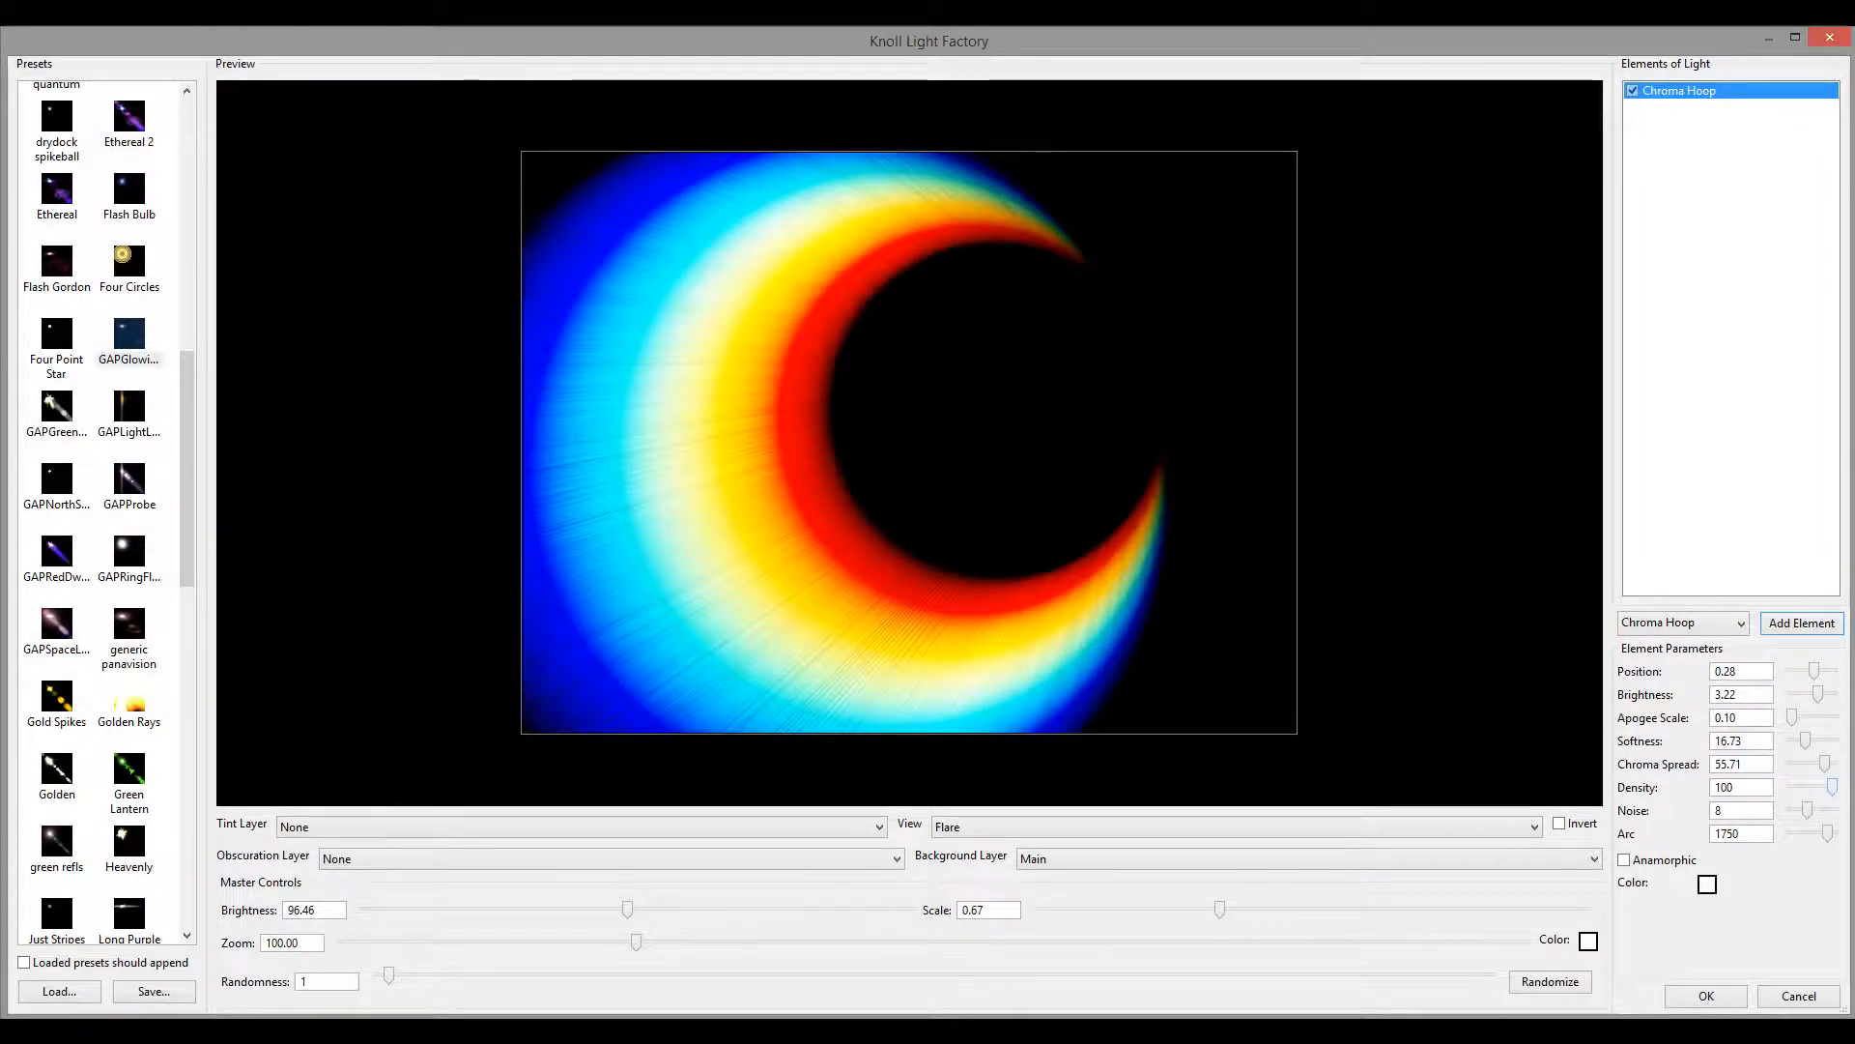
pyautogui.click(1745, 786)
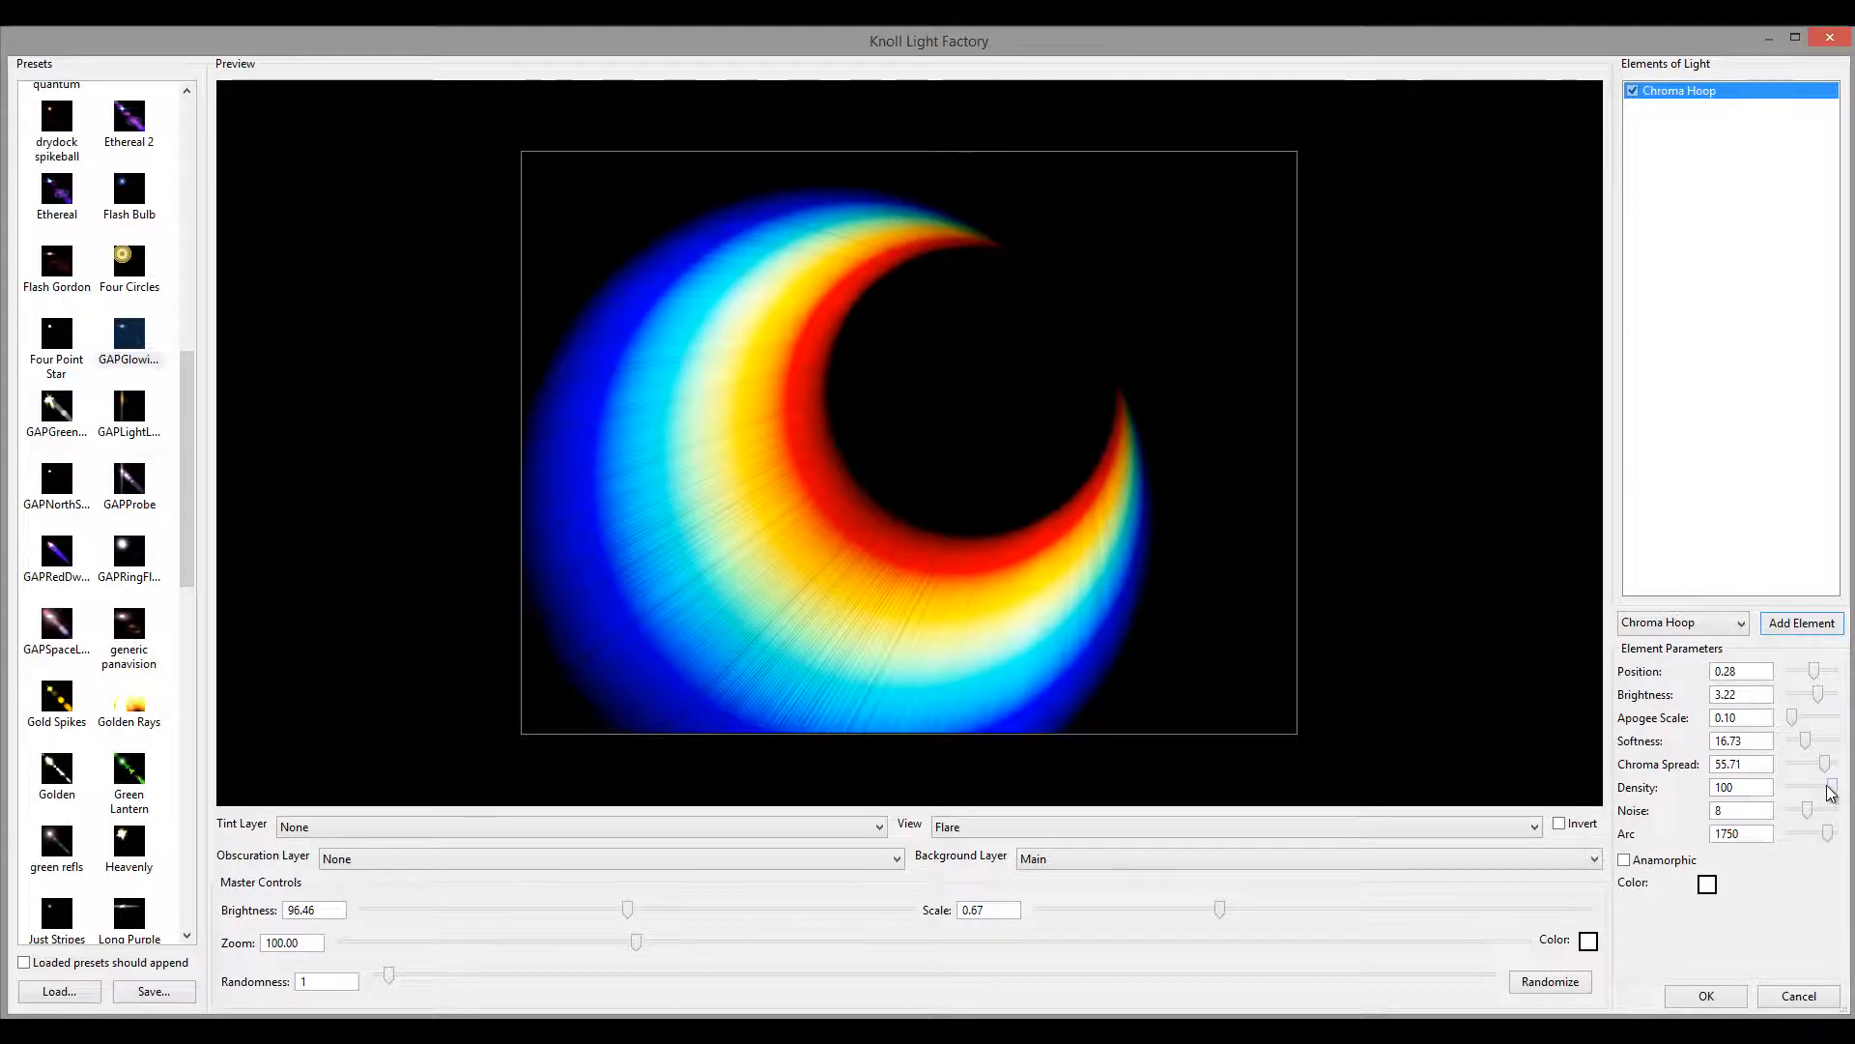
pyautogui.moveTo(1831, 787)
pyautogui.mouseDown()
pyautogui.moveTo(1801, 790)
pyautogui.moveTo(1832, 810)
pyautogui.moveTo(1710, 828)
pyautogui.mouseUp()
# Compare the Chroma Hoop's noise at 0, 16 and 25, leaving it at 16.
pyautogui.doubleClick(1716, 810)
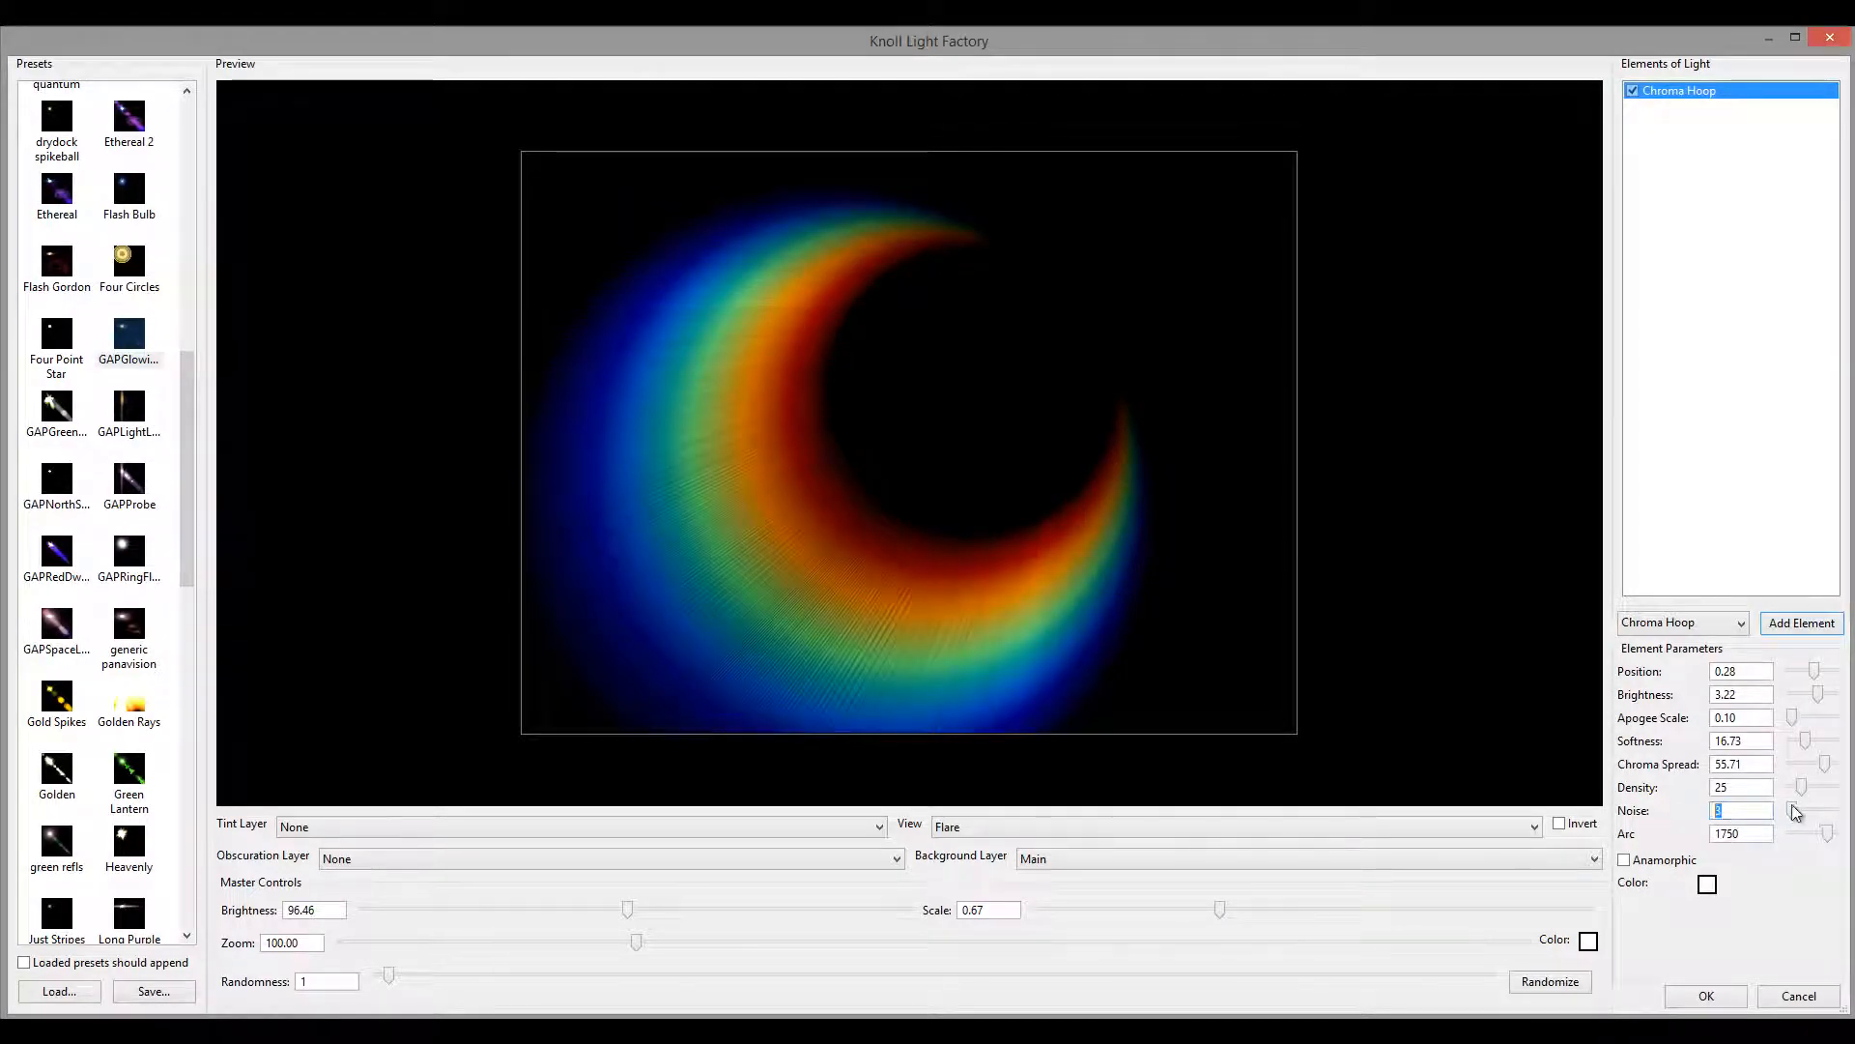
pyautogui.write('0')
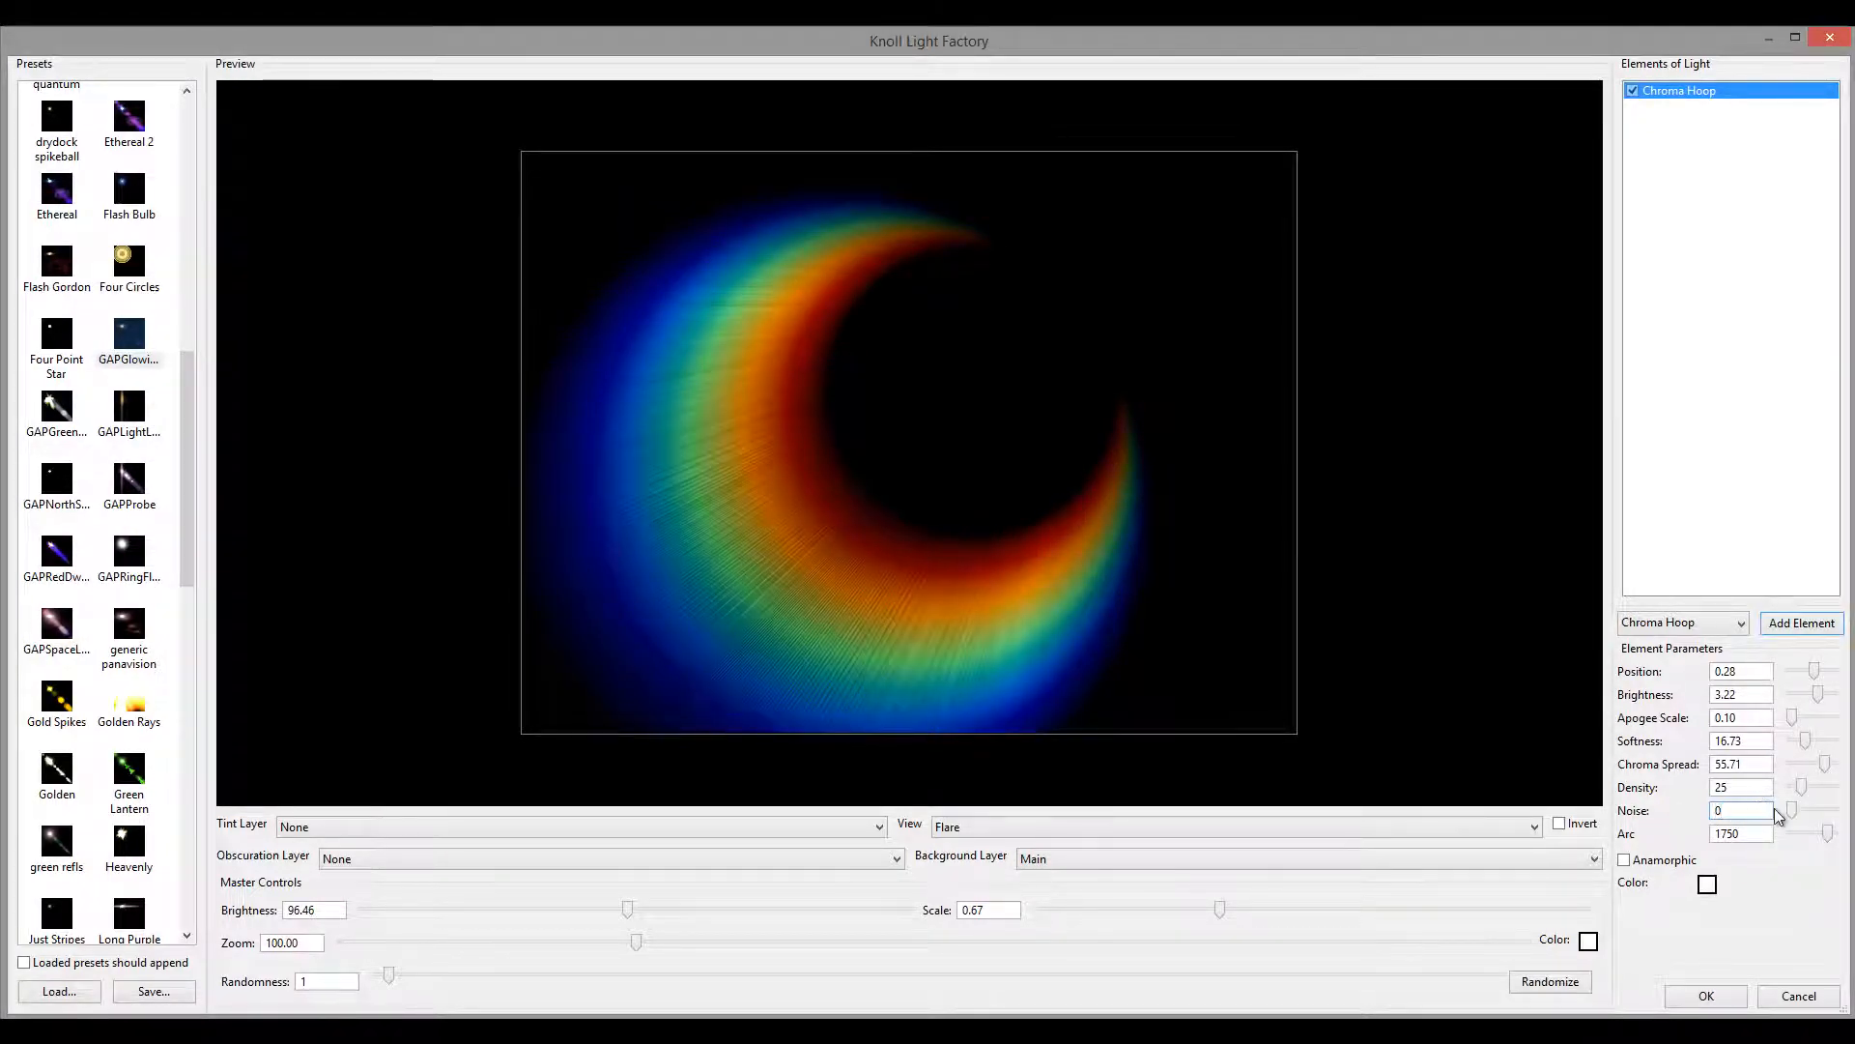
pyautogui.moveTo(1794, 810); pyautogui.dragTo(1833, 810)
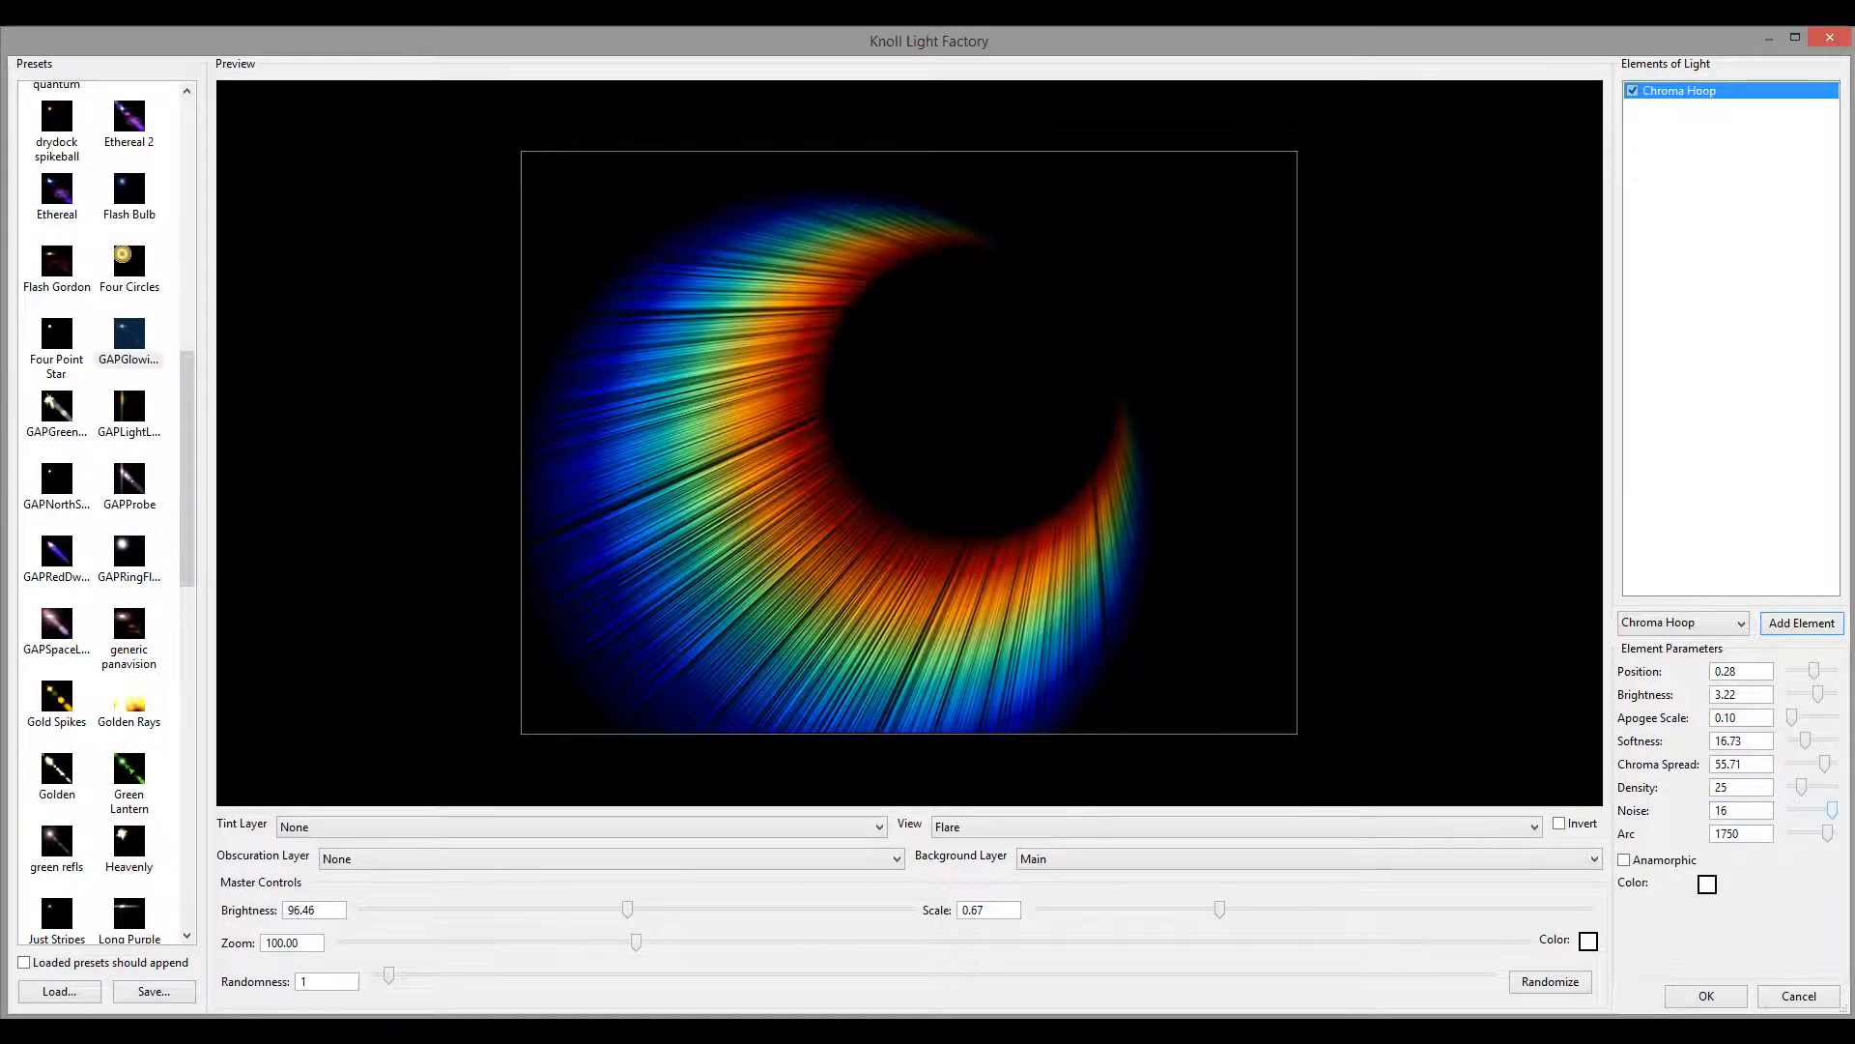
pyautogui.doubleClick(1724, 810)
pyautogui.write('25')
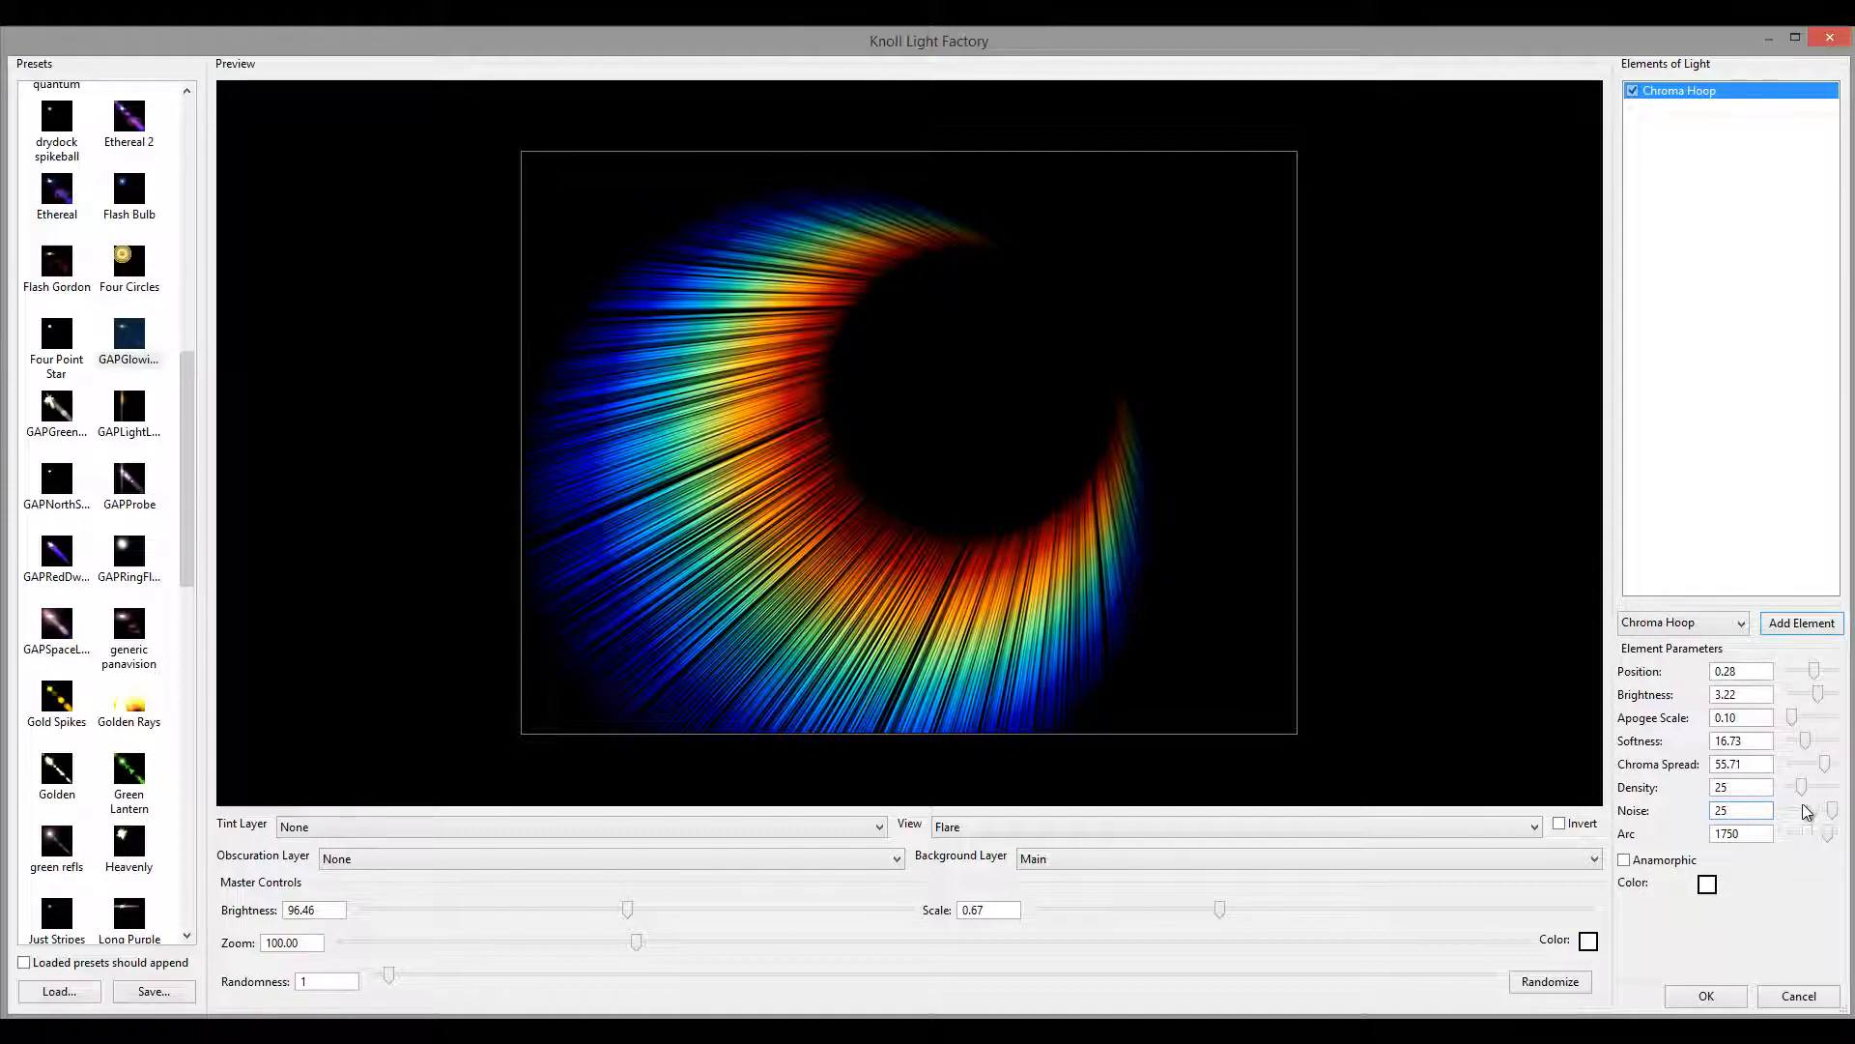
pyautogui.click(1832, 809)
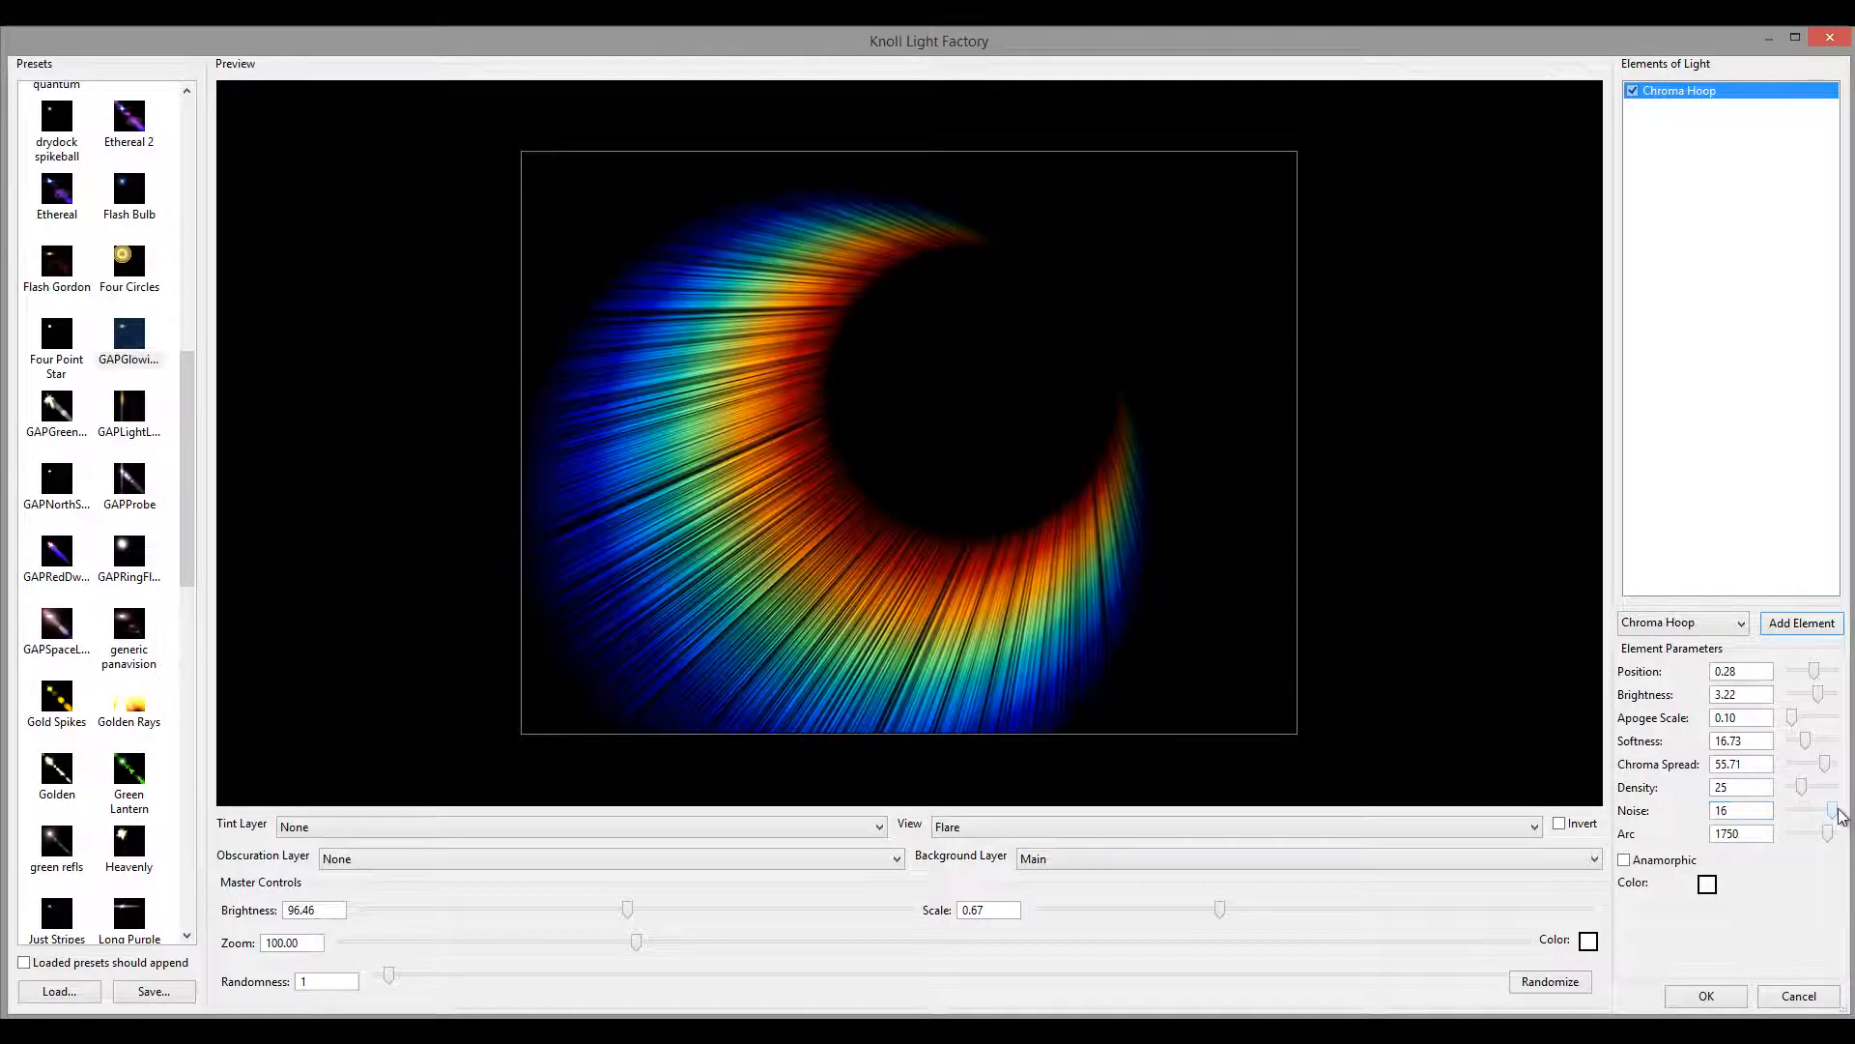
# Set the Chroma Hoop's arc to 286, density to 1 and softness to 19.11, and move the light source toward the frame's upper-left area.
pyautogui.moveTo(1839, 810)
pyautogui.mouseDown()
pyautogui.moveTo(1768, 813)
pyautogui.moveTo(1845, 810)
pyautogui.moveTo(1809, 793)
pyautogui.moveTo(1817, 839)
pyautogui.moveTo(1795, 838)
pyautogui.moveTo(1839, 827)
pyautogui.moveTo(1795, 832)
pyautogui.moveTo(1788, 788)
pyautogui.moveTo(1769, 785)
pyautogui.mouseUp()
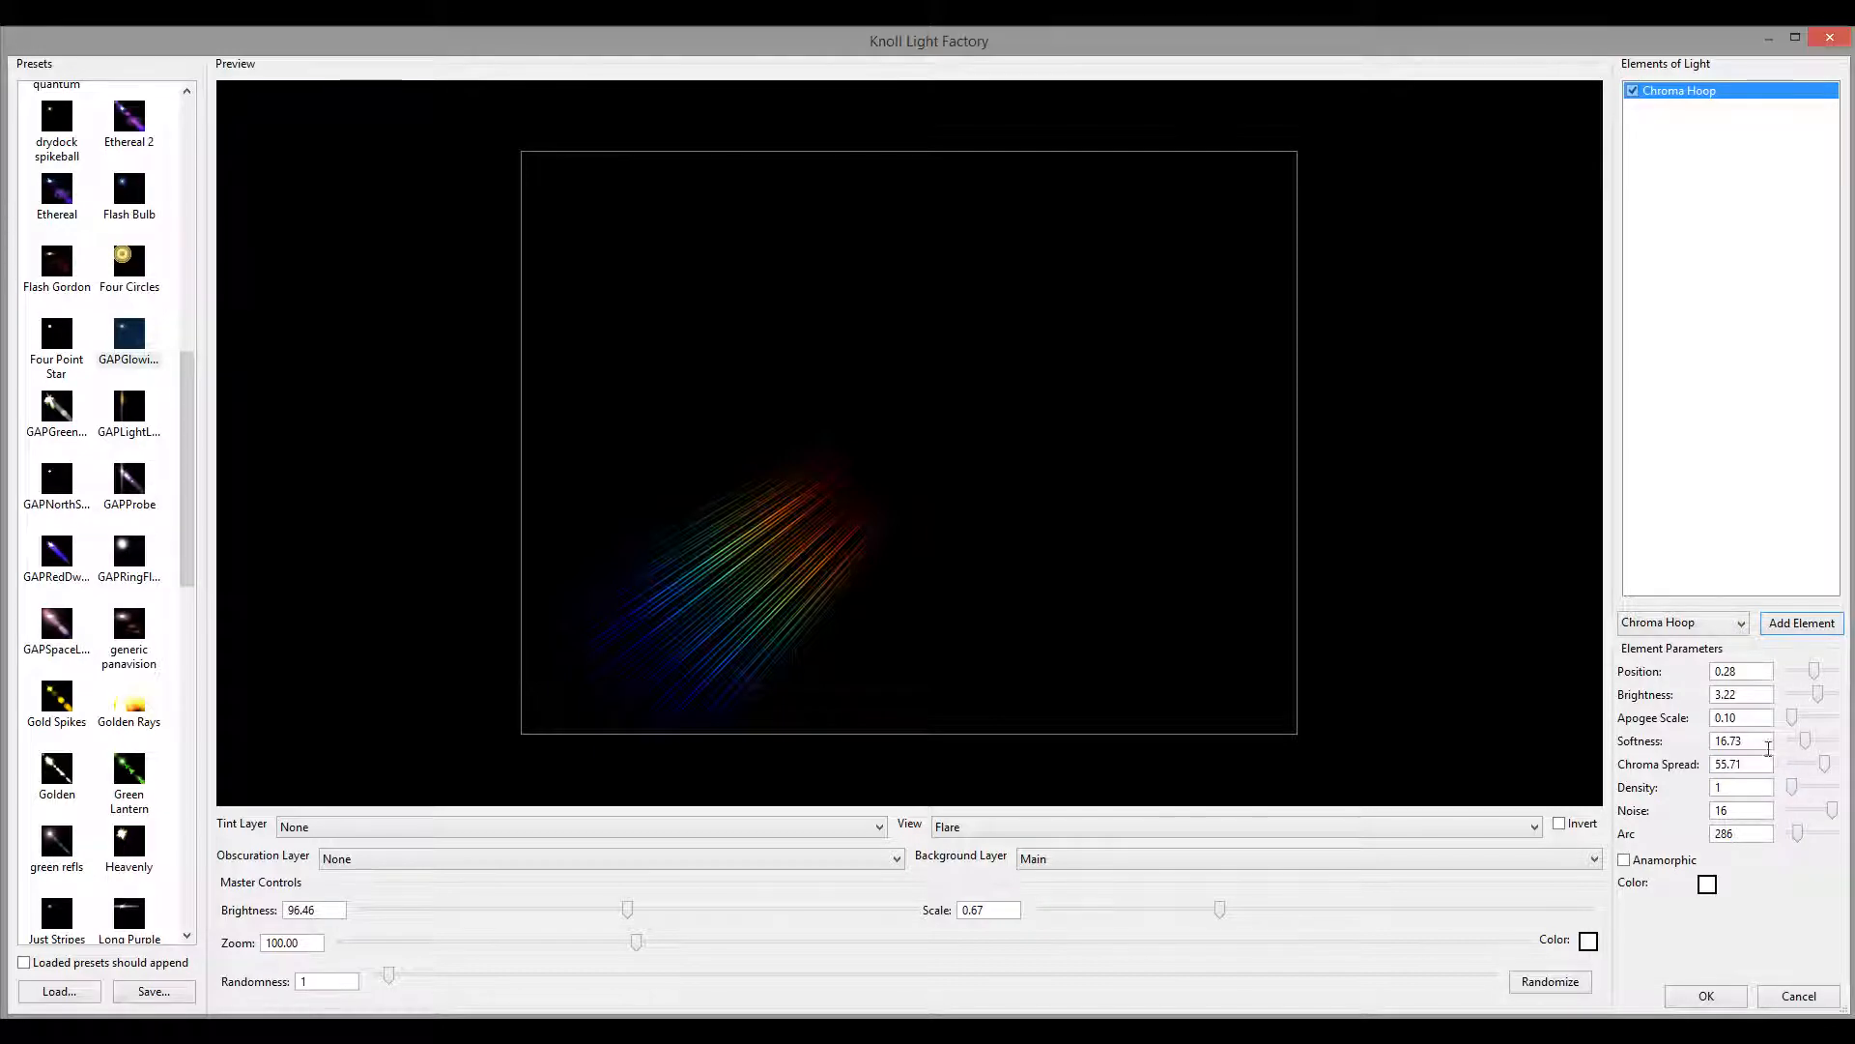
pyautogui.moveTo(1813, 745)
pyautogui.mouseDown()
pyautogui.moveTo(1794, 744)
pyautogui.moveTo(1841, 742)
pyautogui.moveTo(1795, 744)
pyautogui.moveTo(1812, 746)
pyautogui.mouseUp()
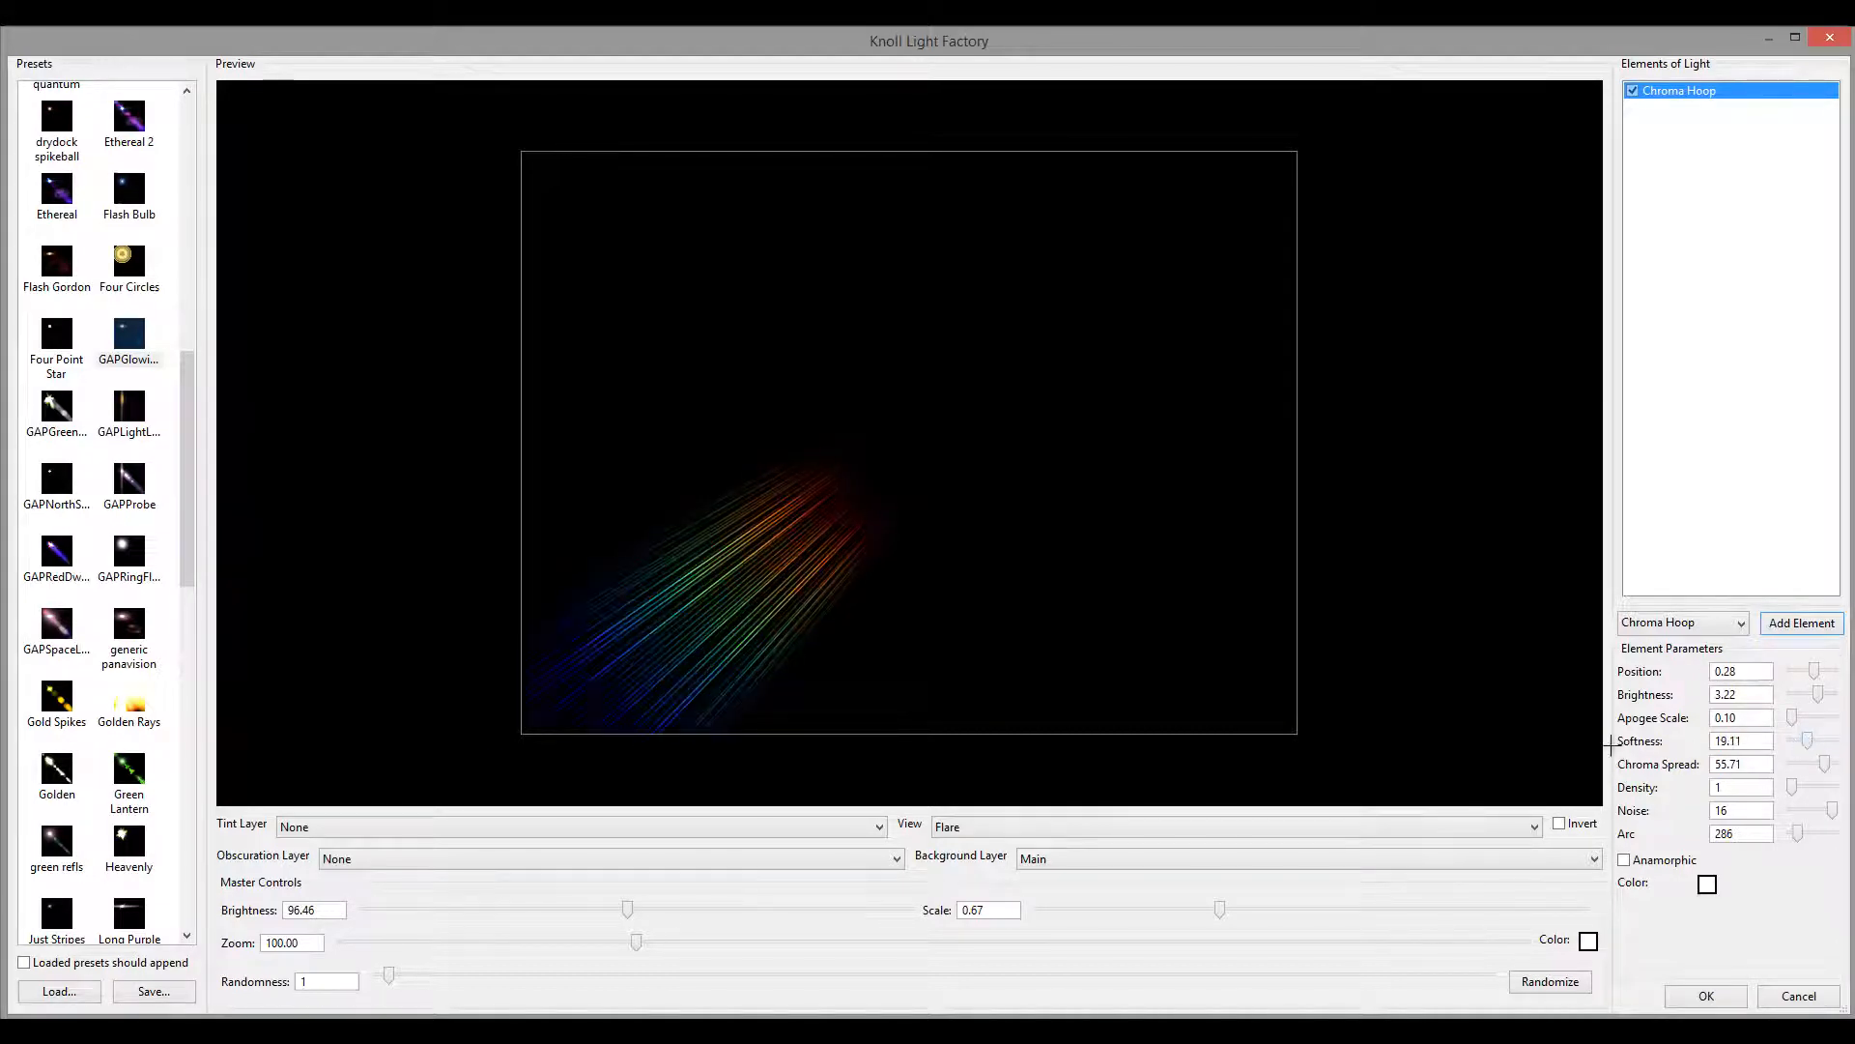
pyautogui.moveTo(1131, 560)
pyautogui.mouseDown()
pyautogui.moveTo(1111, 543)
pyautogui.moveTo(1227, 478)
pyautogui.moveTo(1402, 452)
pyautogui.moveTo(1092, 483)
pyautogui.moveTo(976, 452)
pyautogui.moveTo(1112, 433)
pyautogui.moveTo(933, 498)
pyautogui.moveTo(867, 580)
pyautogui.moveTo(585, 551)
pyautogui.moveTo(894, 391)
pyautogui.moveTo(710, 295)
pyautogui.mouseUp()
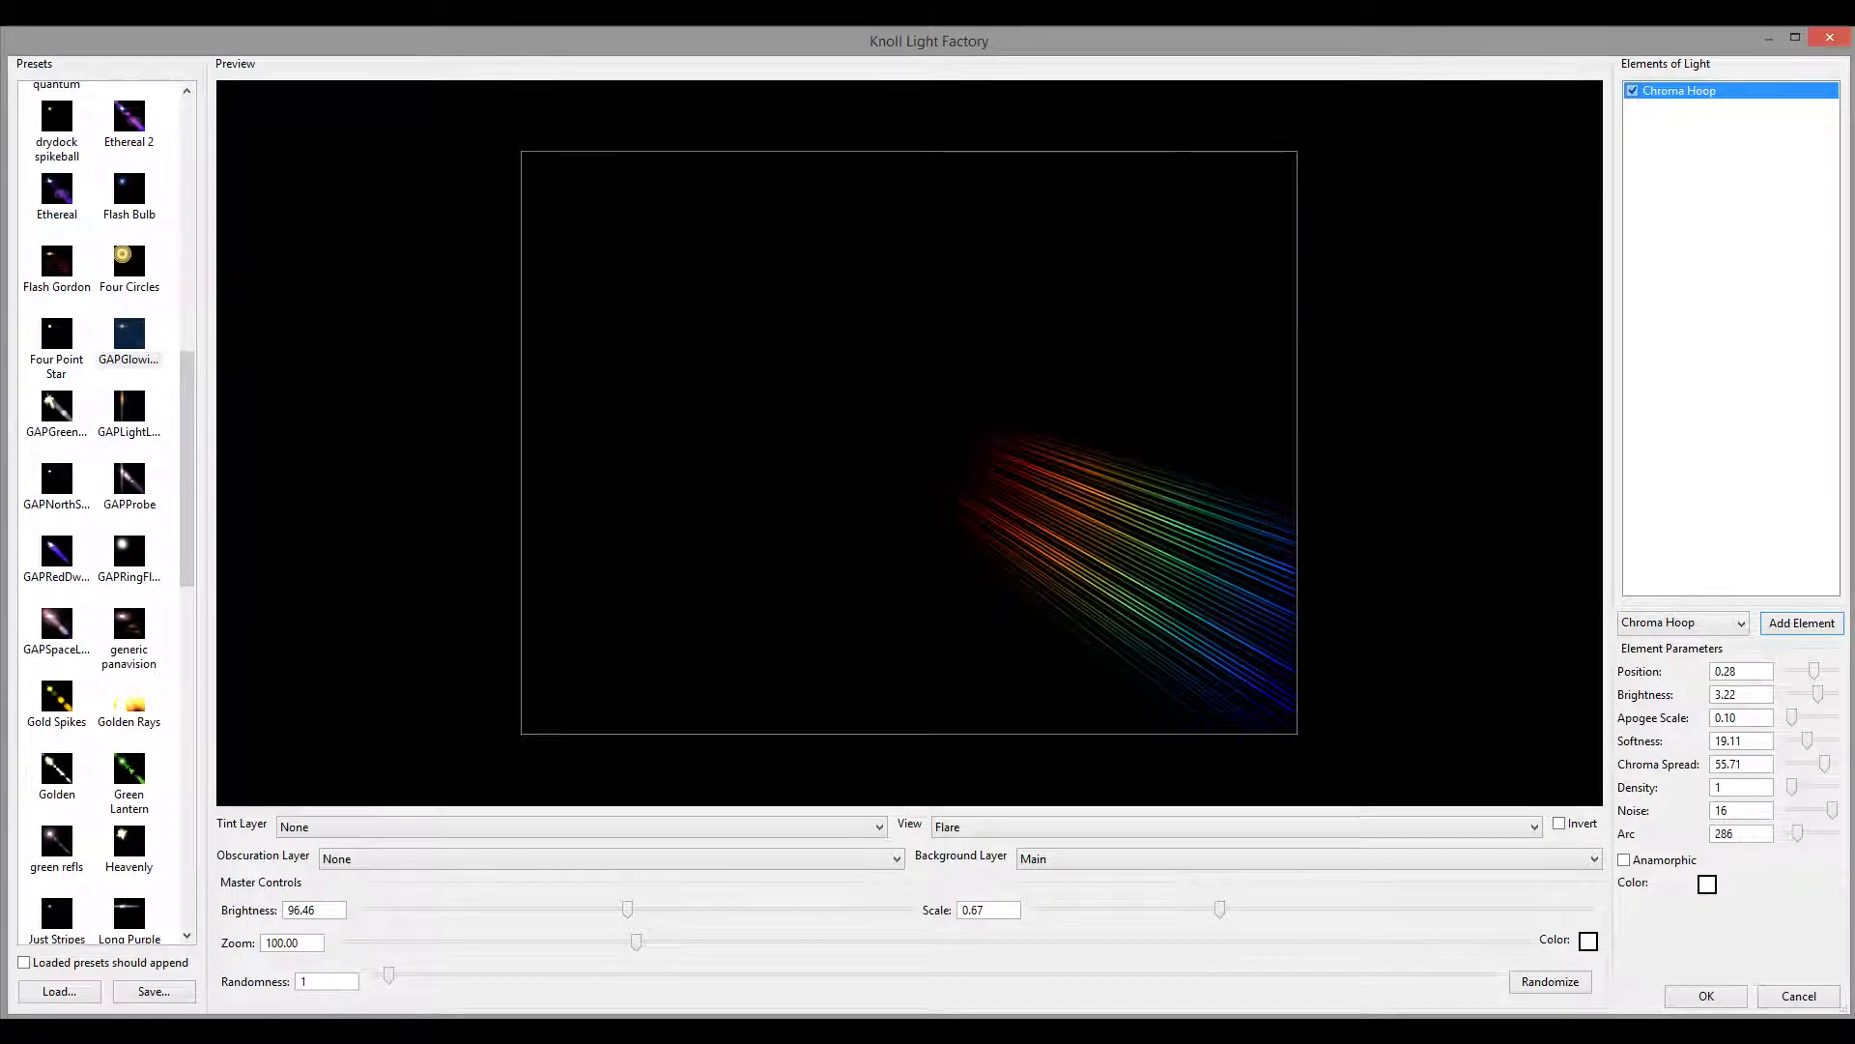
# Replace the Chroma Hoop with a new Disc element and move the light source near the middle of the preview frame.
pyautogui.rightClick(1730, 91)
pyautogui.click(1788, 145)
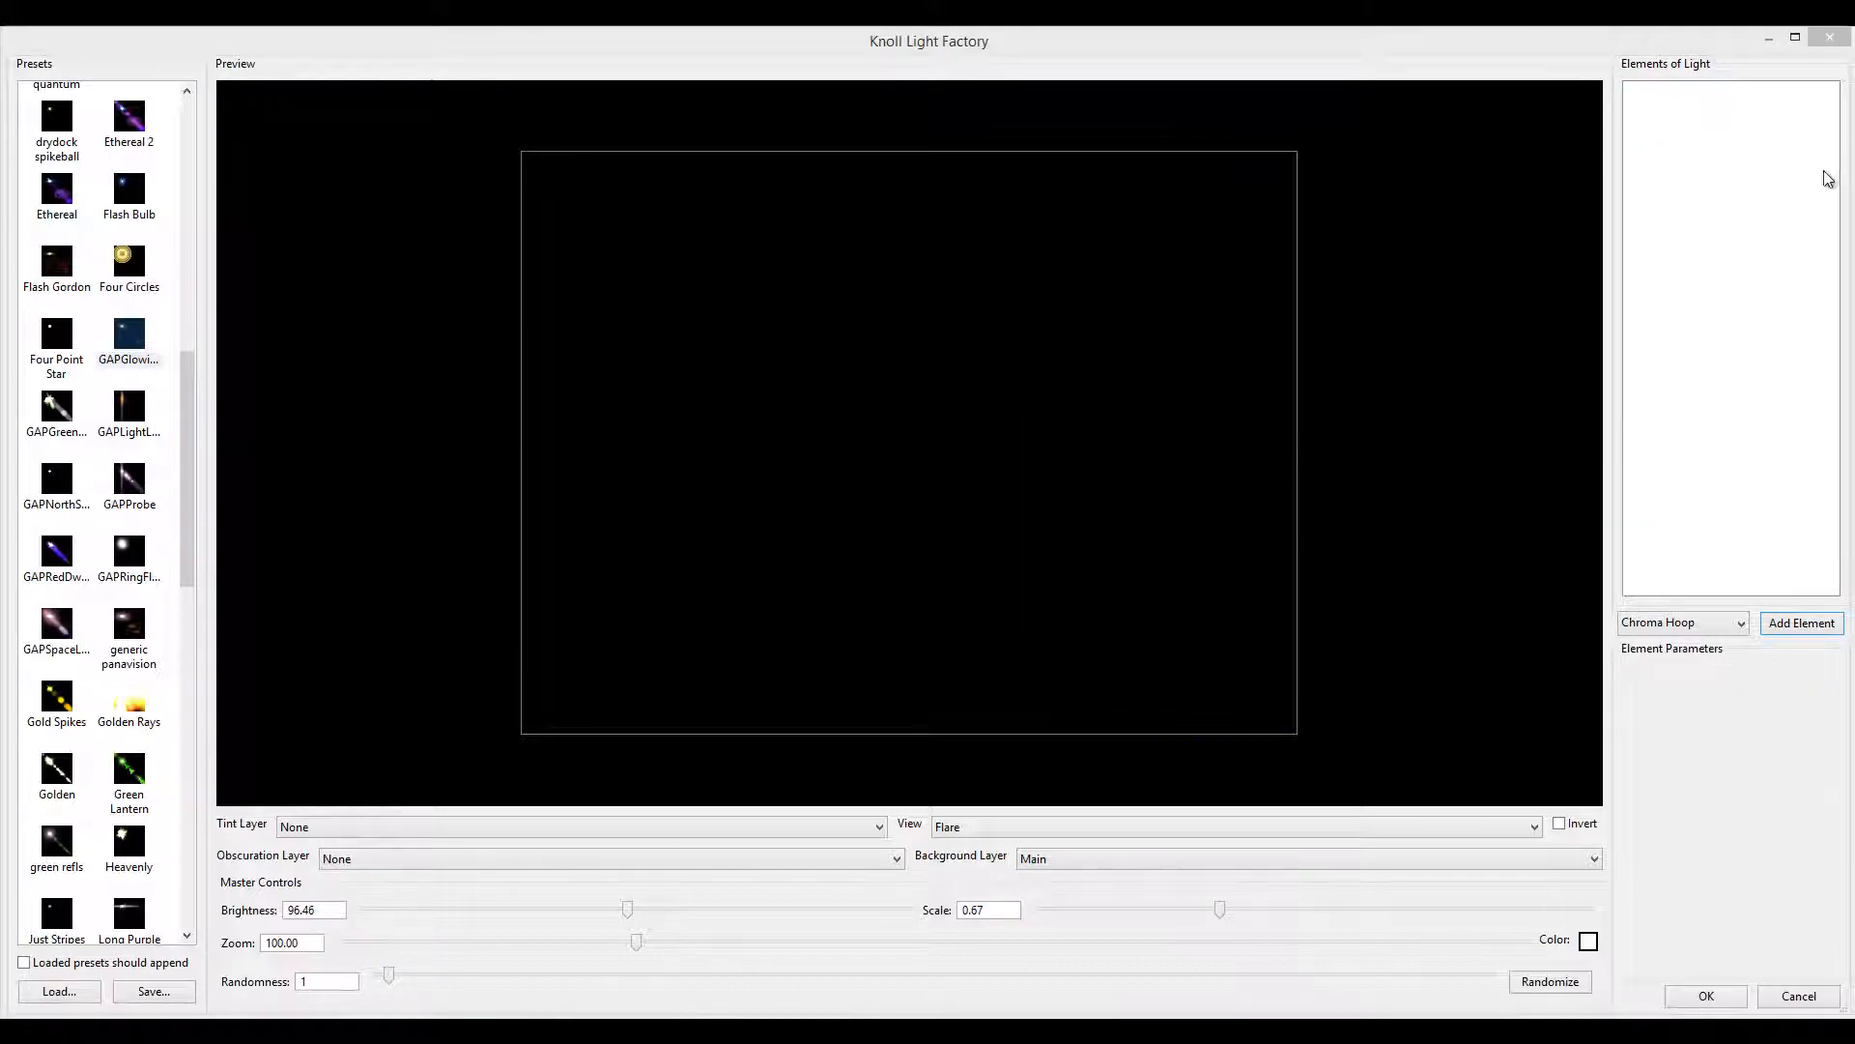
pyautogui.click(1717, 626)
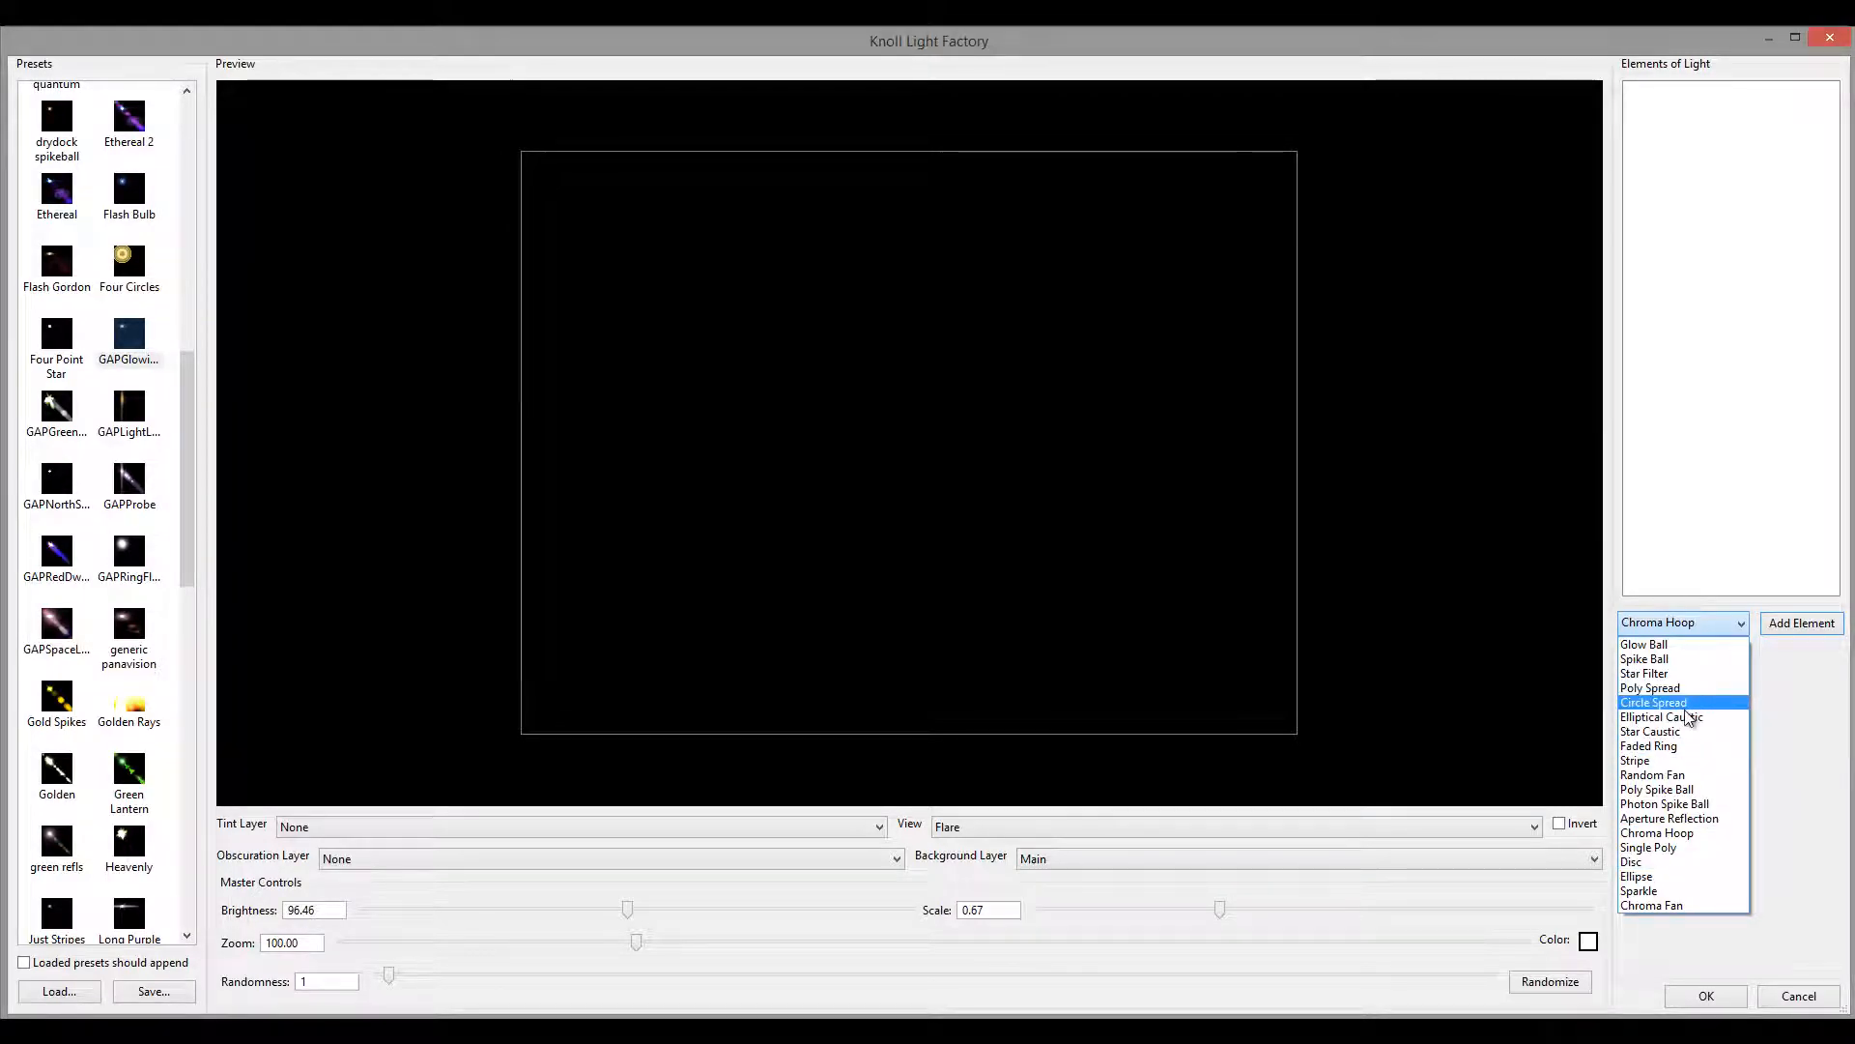
pyautogui.click(1687, 861)
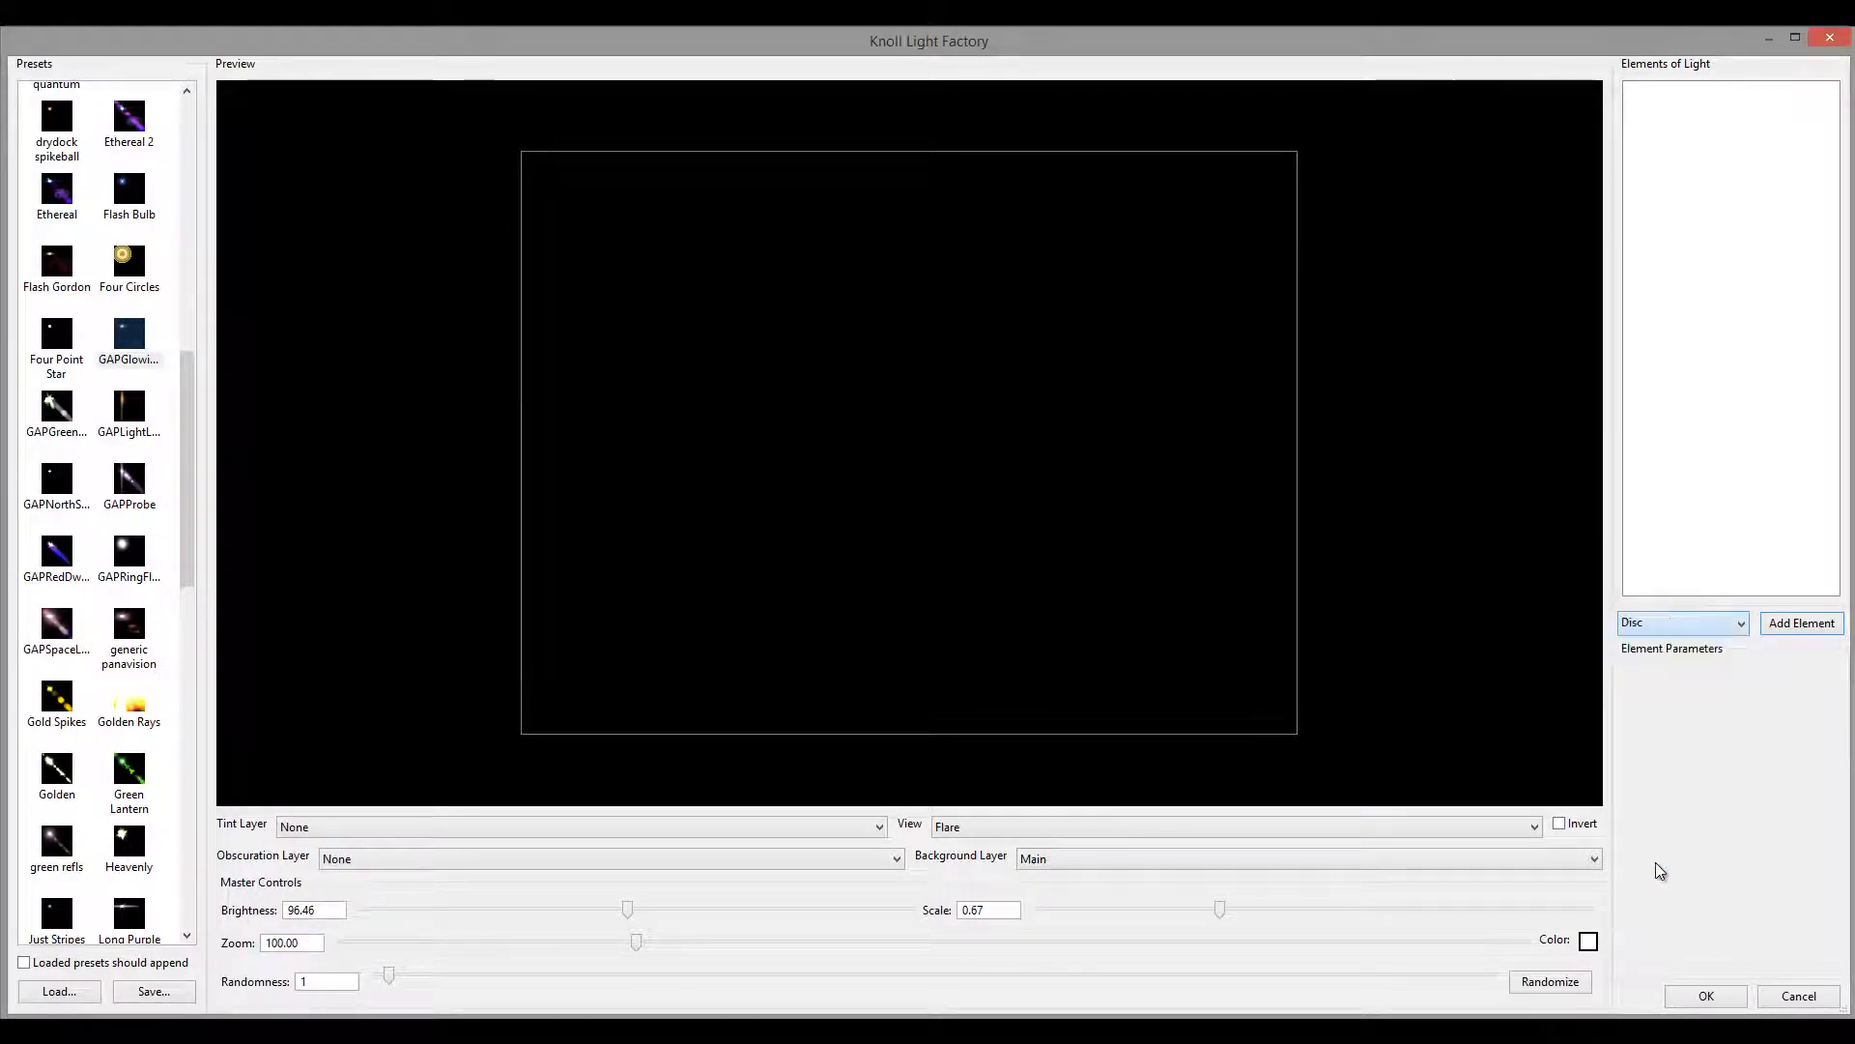
pyautogui.click(1802, 625)
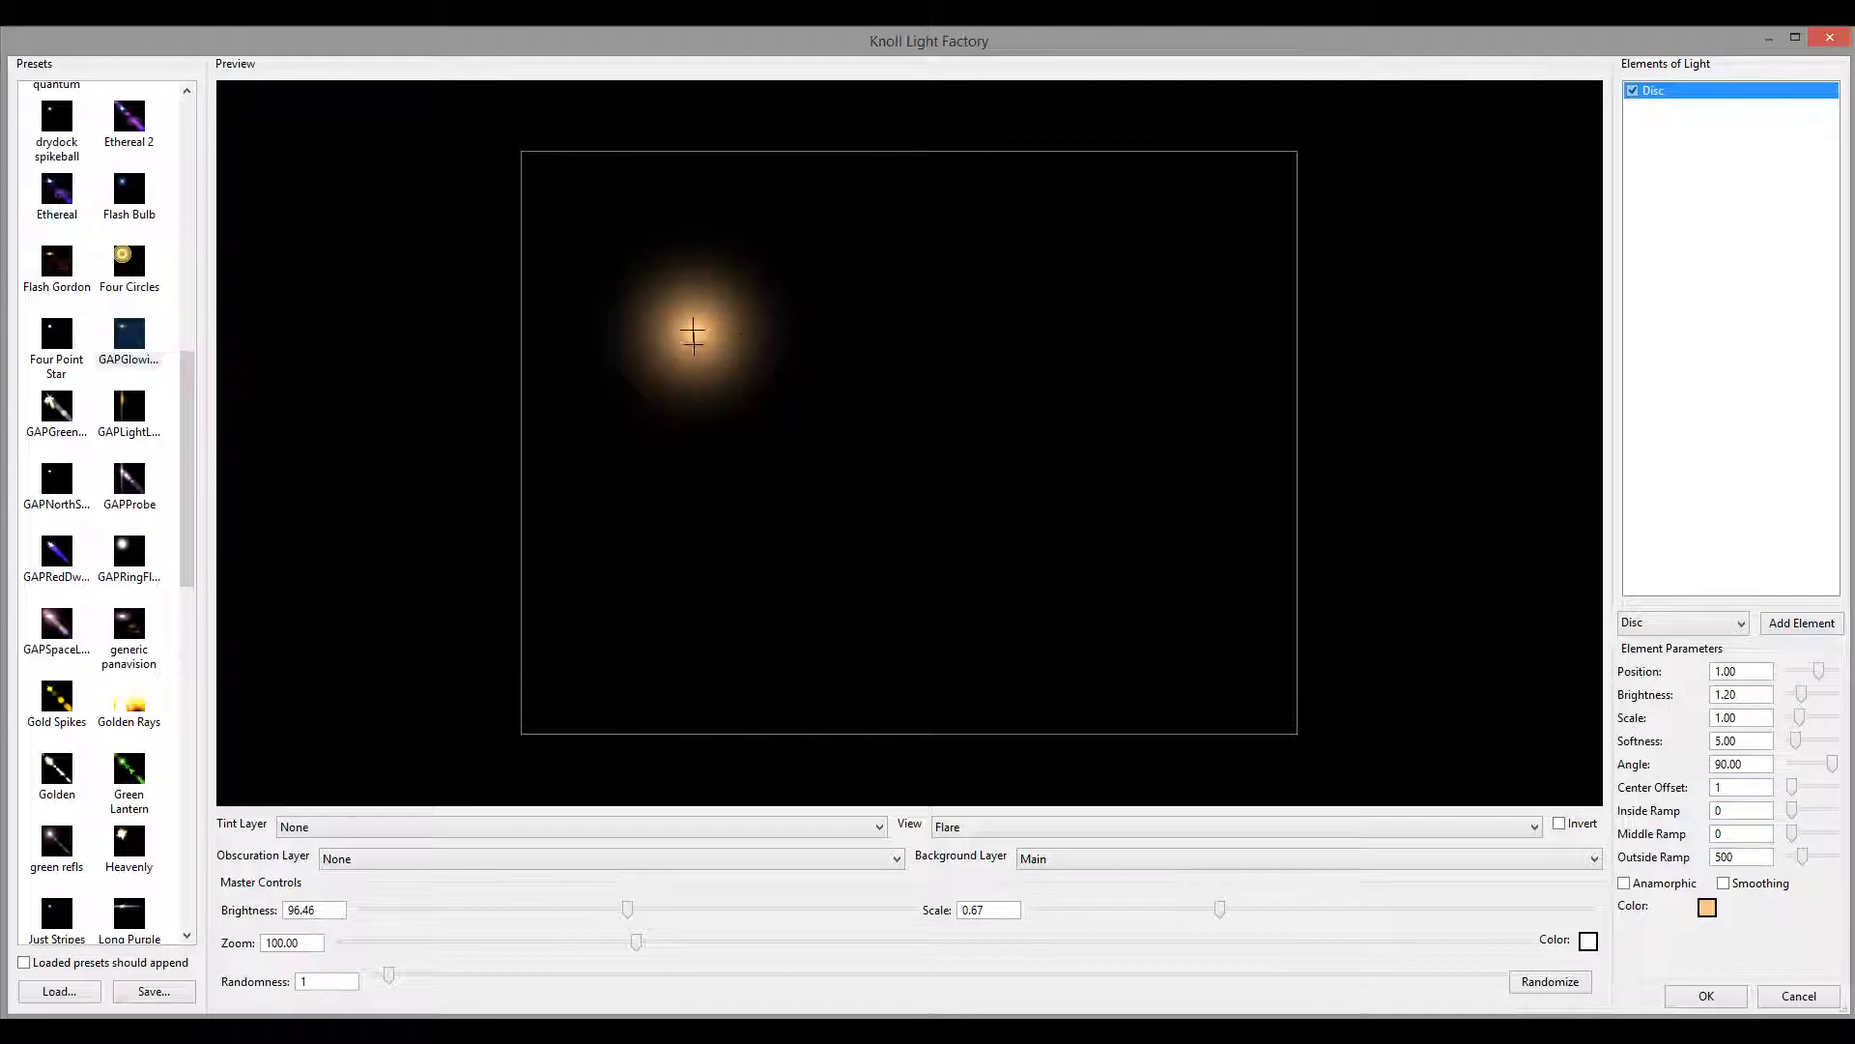
pyautogui.moveTo(693, 335); pyautogui.dragTo(899, 382)
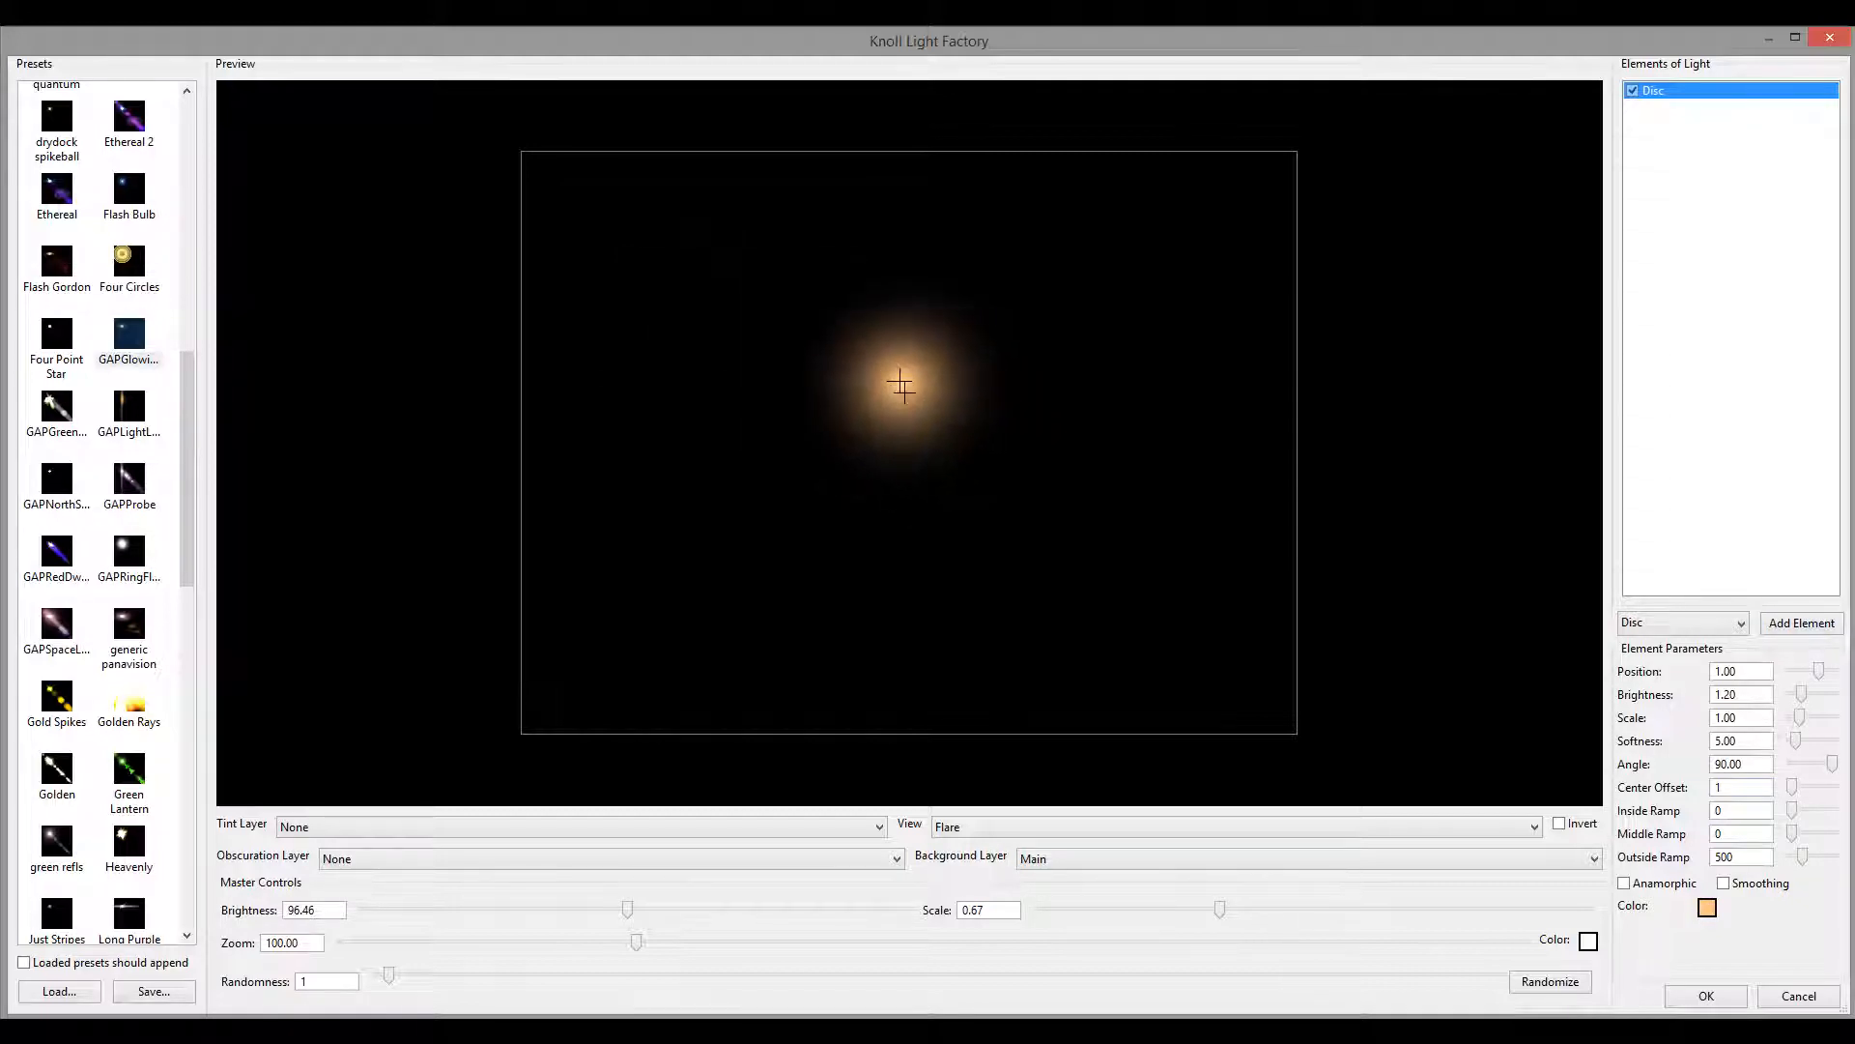
pyautogui.click(1723, 622)
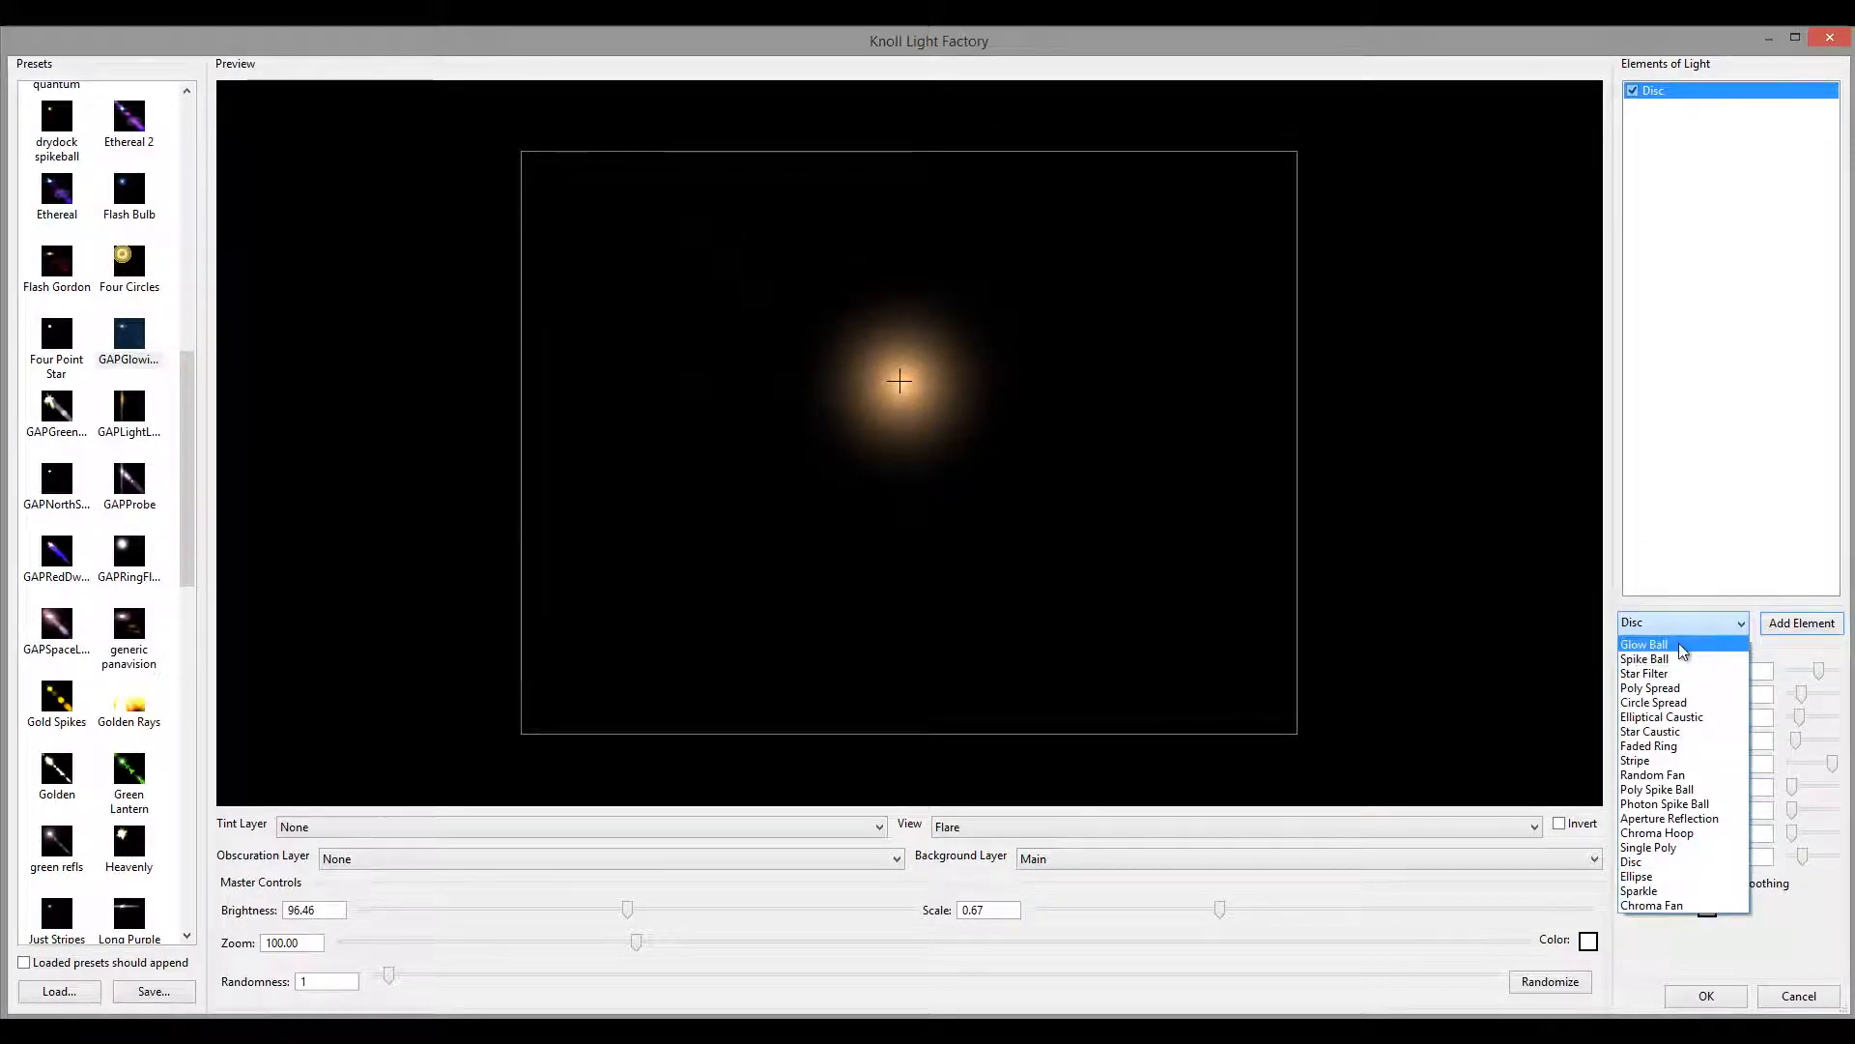
pyautogui.click(1705, 628)
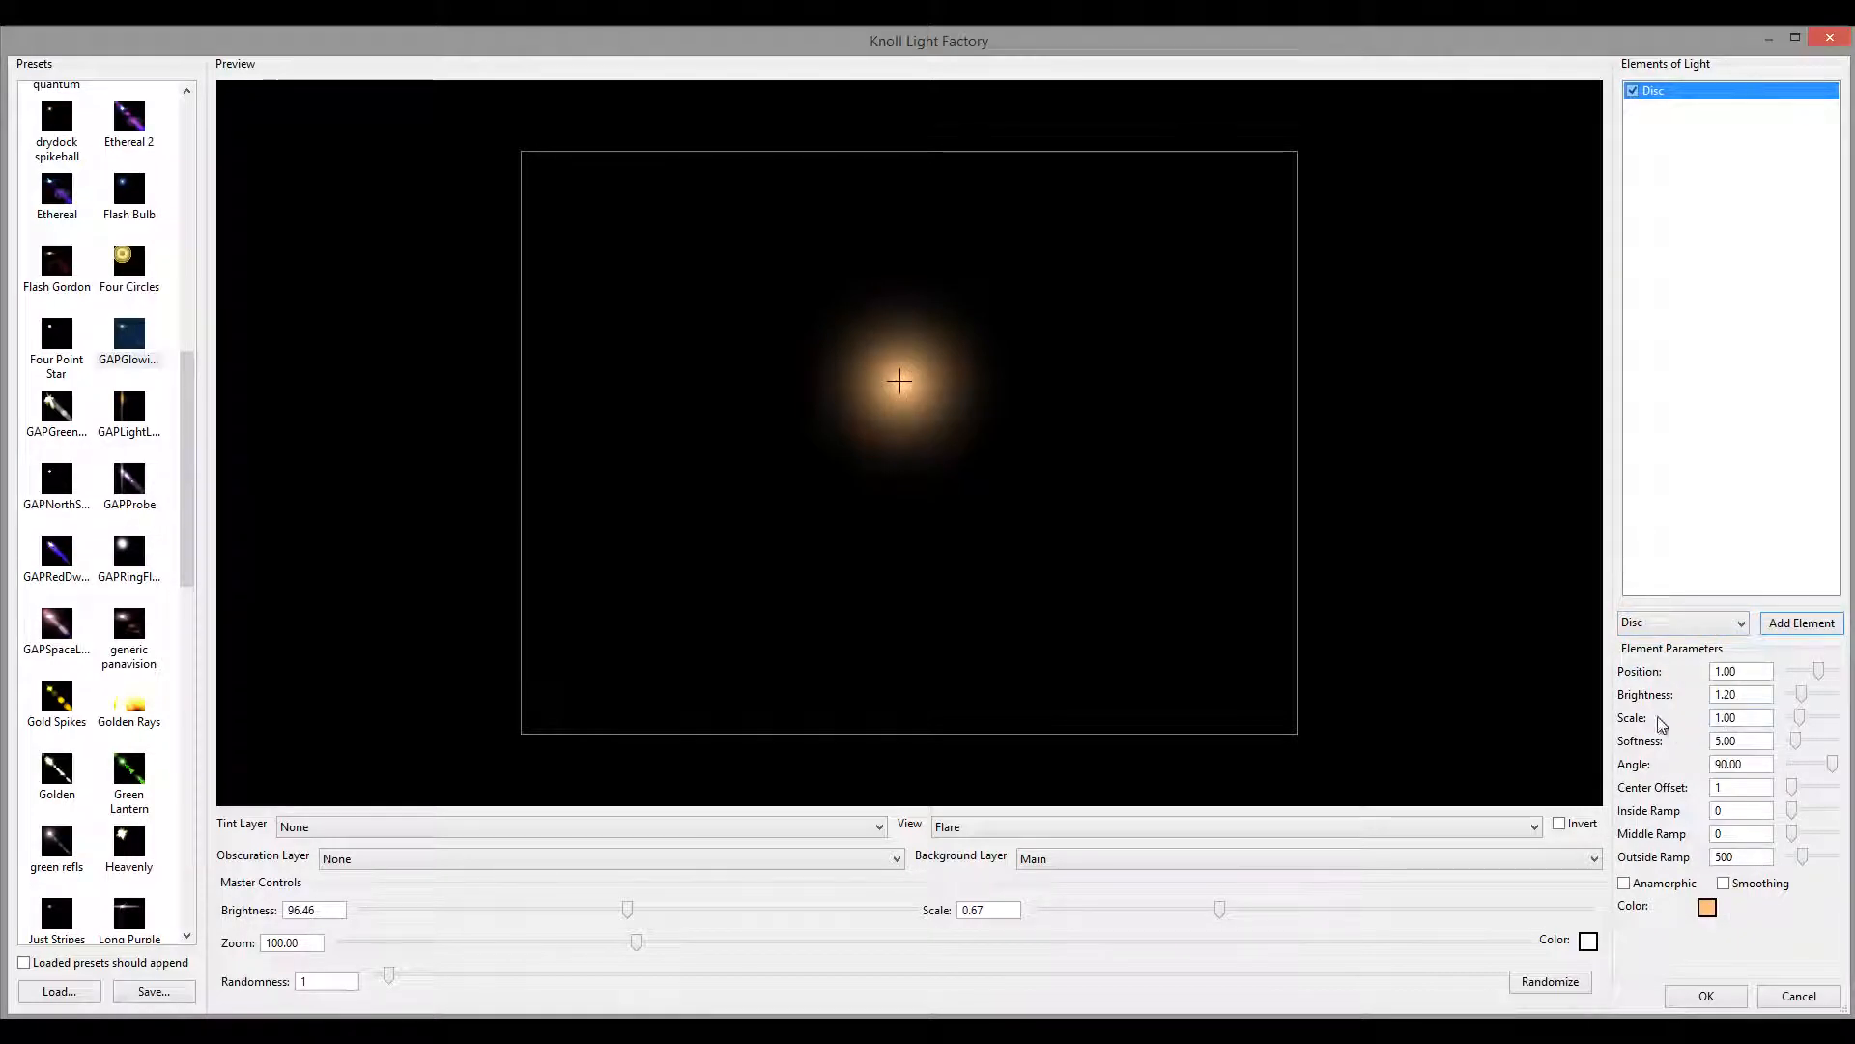
# Set the Disc's brightness to 1.67, scale to 1.85, softness to 0.10 and angle to -25.71.
pyautogui.moveTo(1821, 675)
pyautogui.mouseDown()
pyautogui.moveTo(1806, 694)
pyautogui.moveTo(1835, 693)
pyautogui.moveTo(1806, 694)
pyautogui.mouseUp()
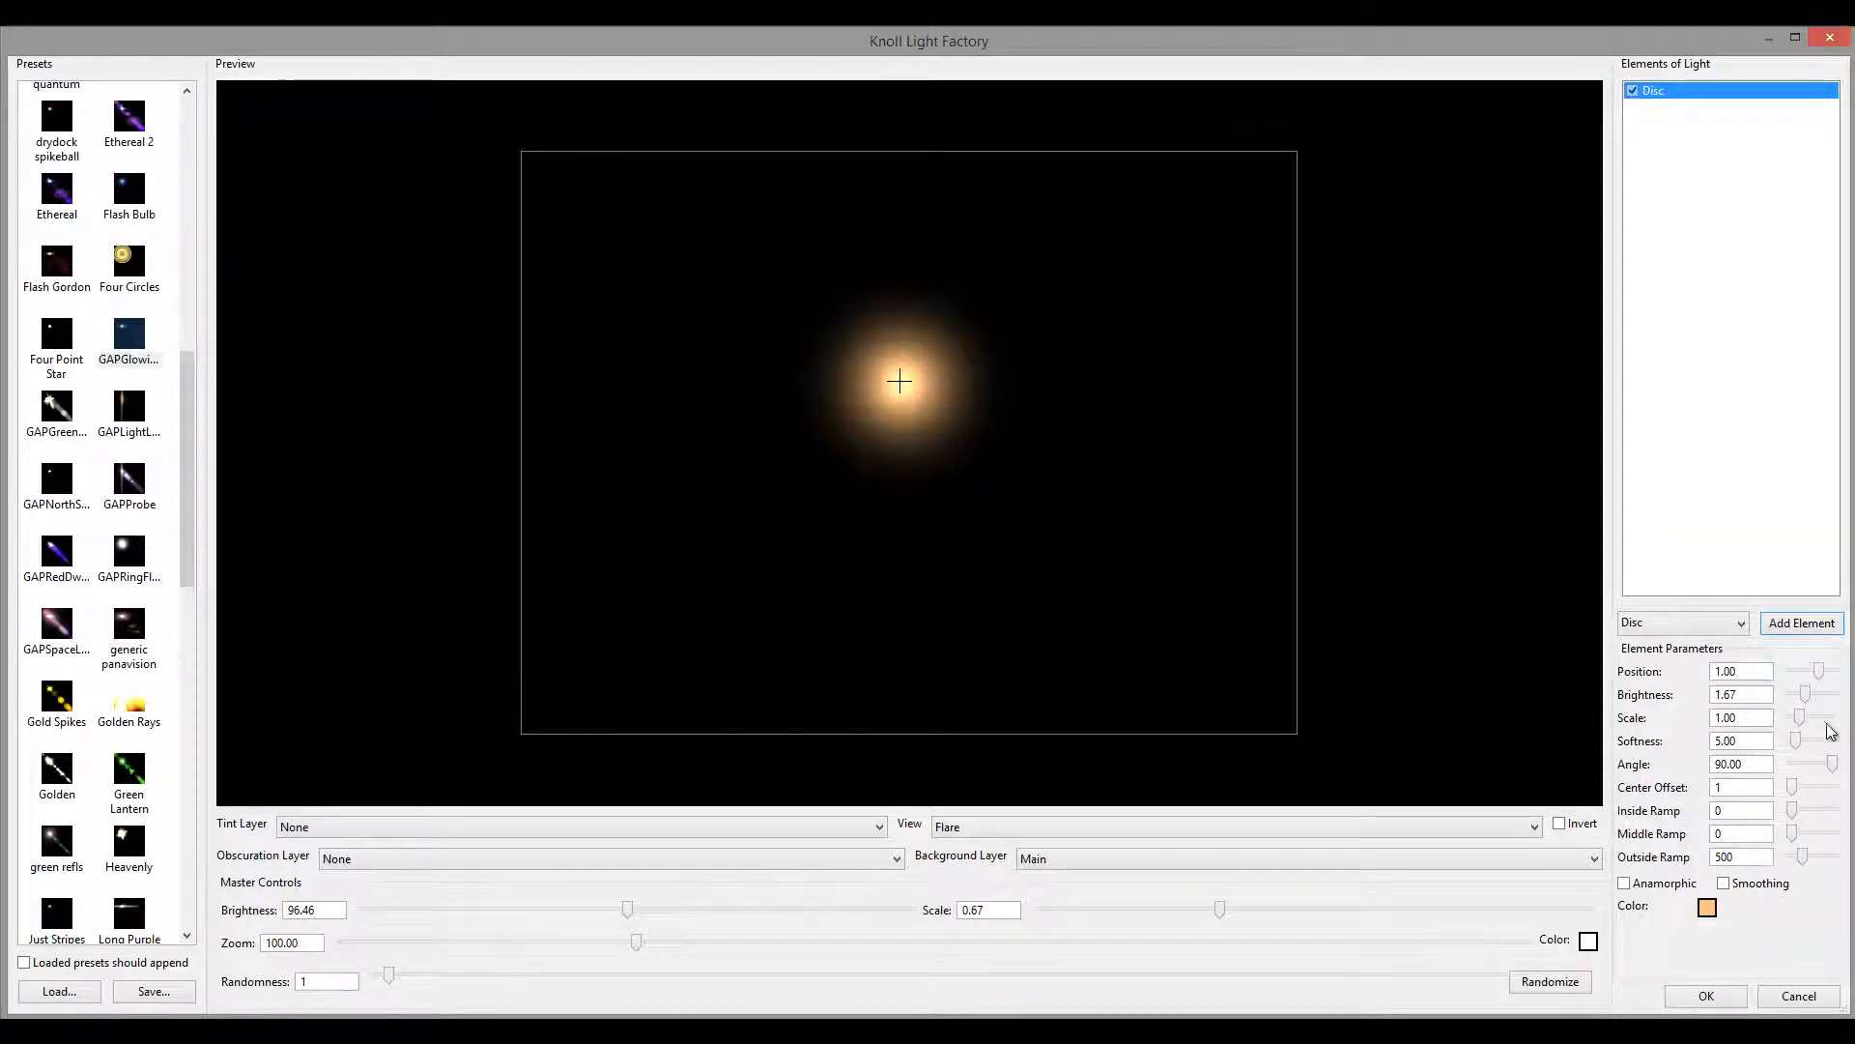
pyautogui.moveTo(1800, 717); pyautogui.dragTo(1820, 714)
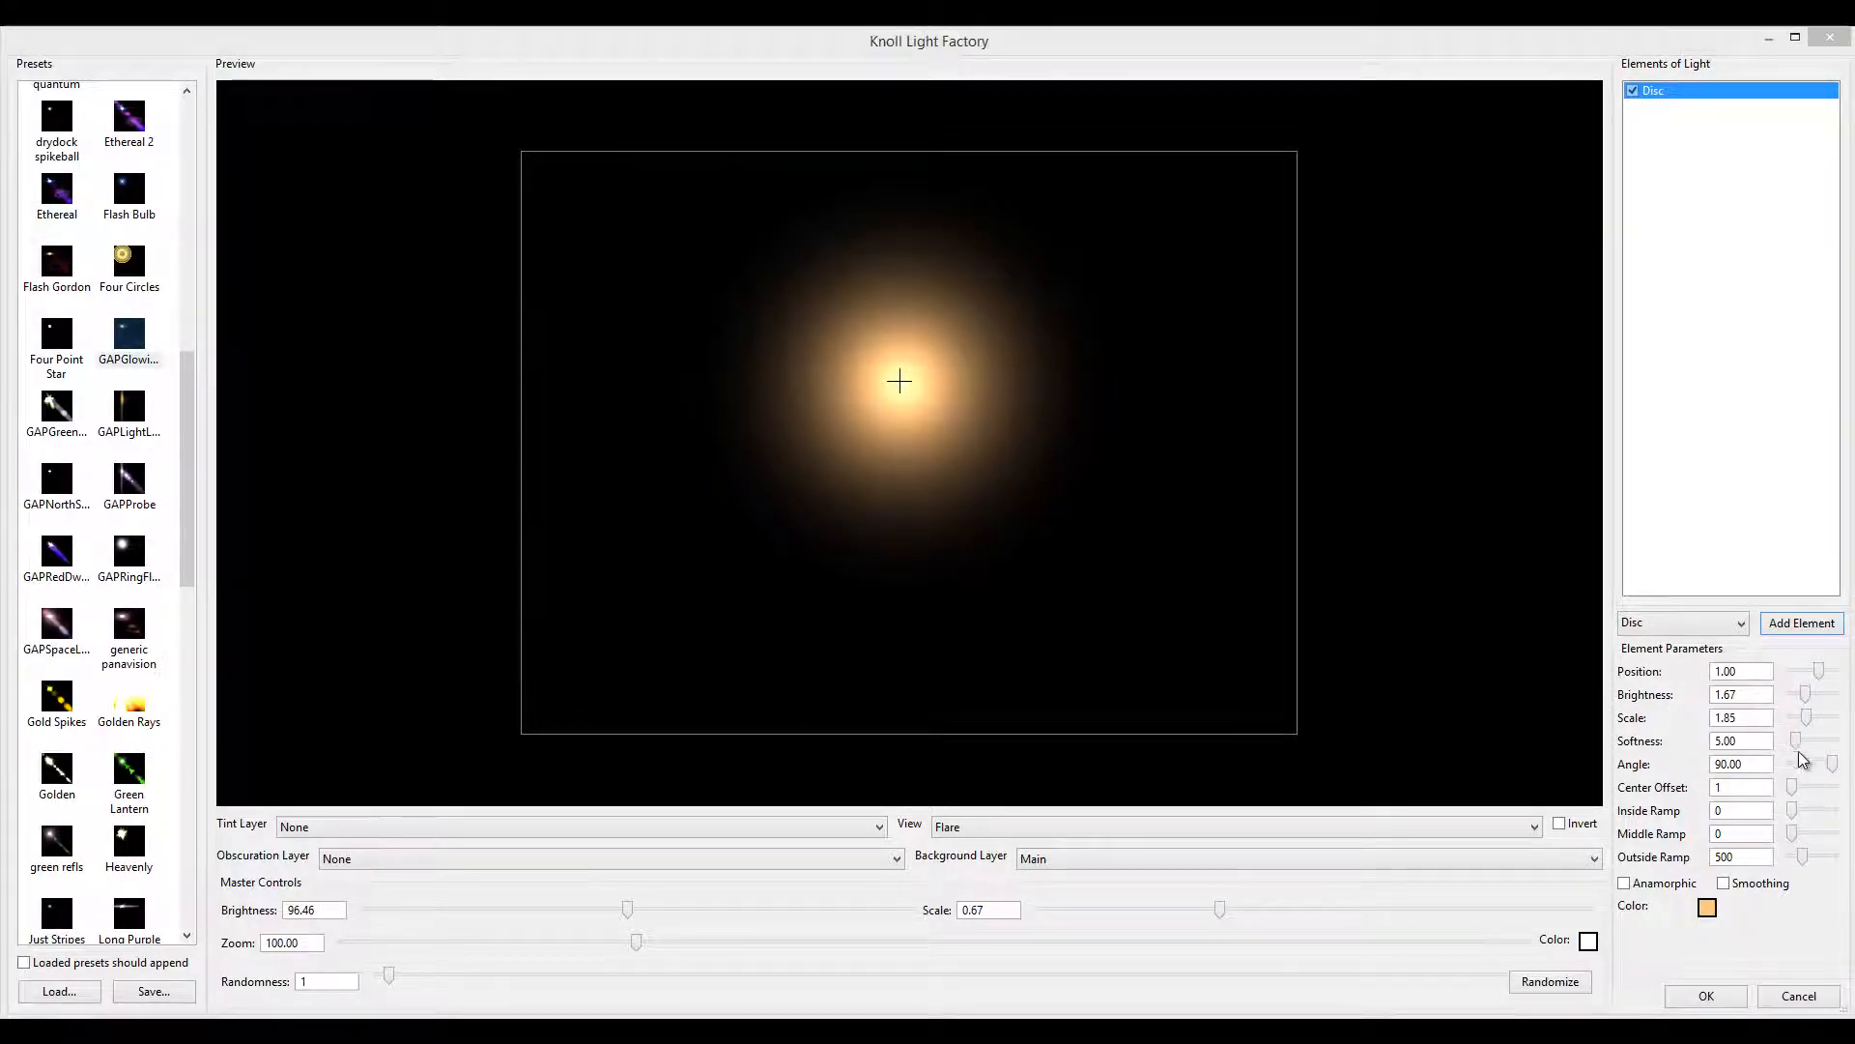
pyautogui.moveTo(1797, 742)
pyautogui.mouseDown()
pyautogui.moveTo(1834, 744)
pyautogui.moveTo(1775, 747)
pyautogui.moveTo(1832, 768)
pyautogui.moveTo(1814, 764)
pyautogui.mouseUp()
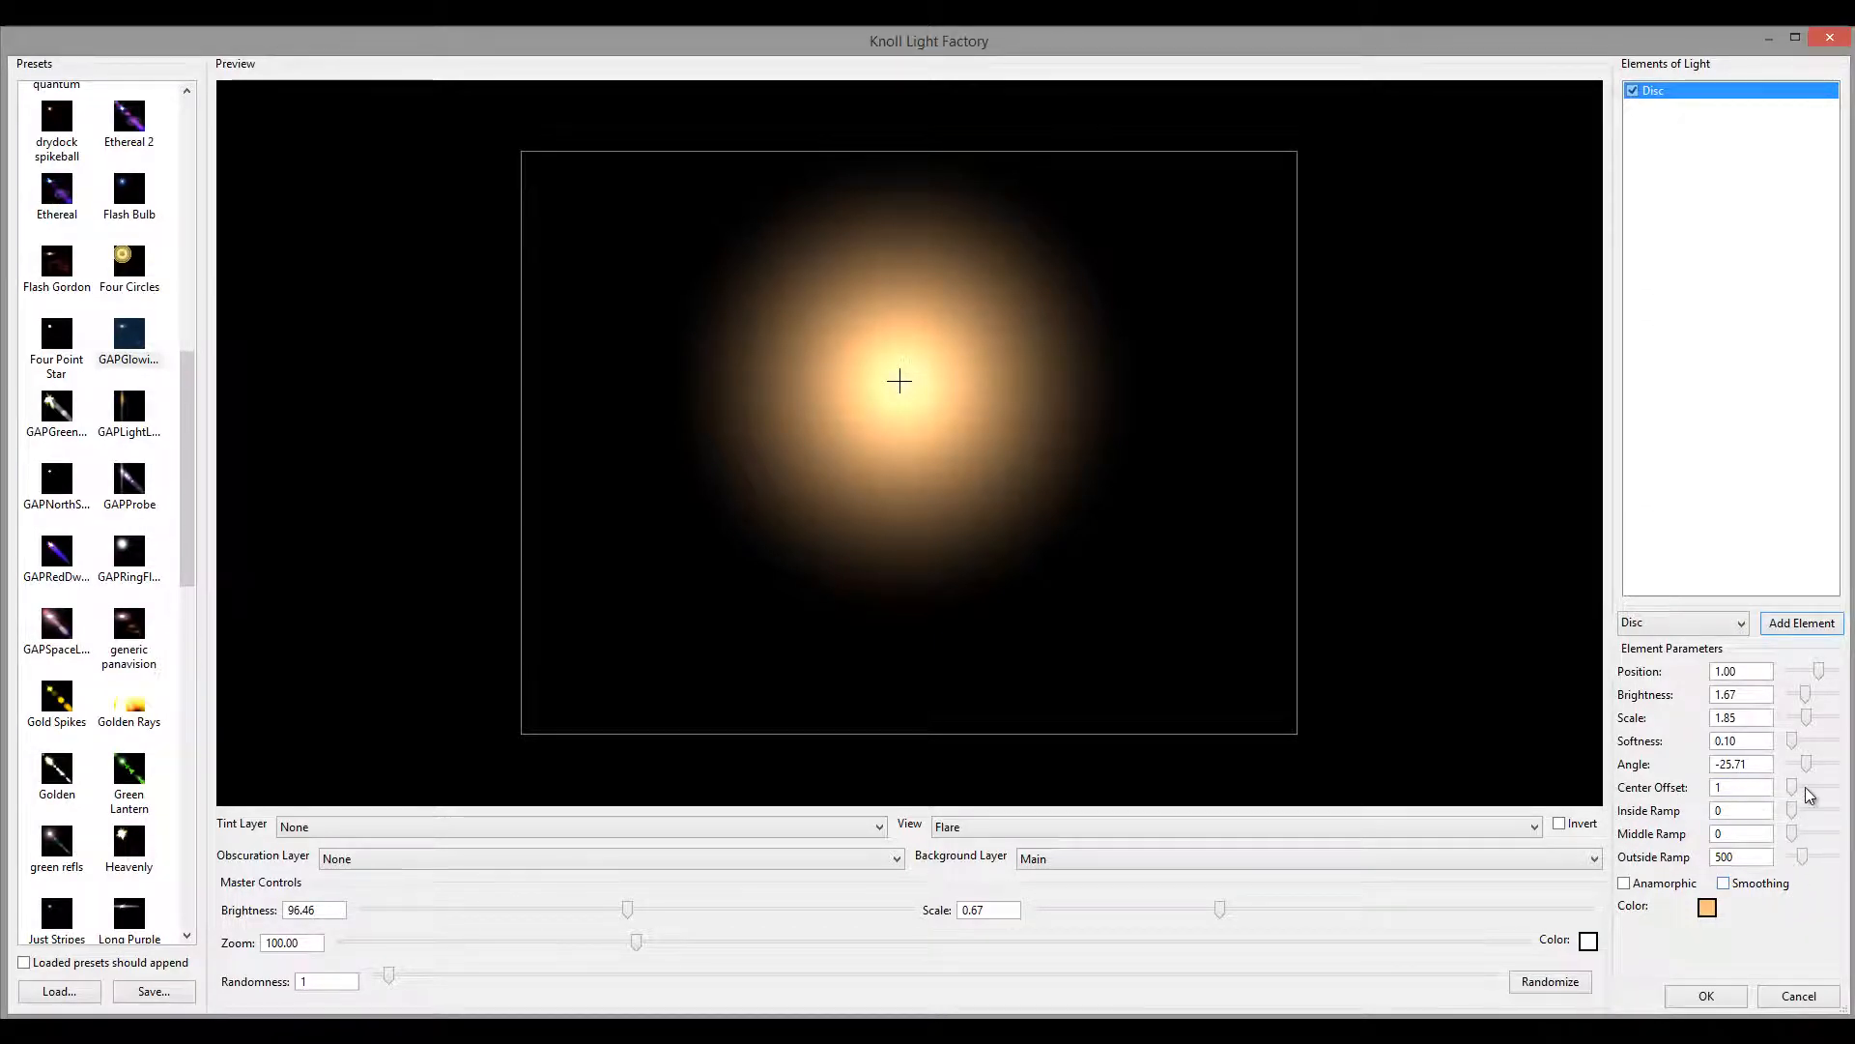
# Set the Disc's center offset to 25 and its inside ramp to 571.
pyautogui.moveTo(1795, 784); pyautogui.dragTo(1802, 781)
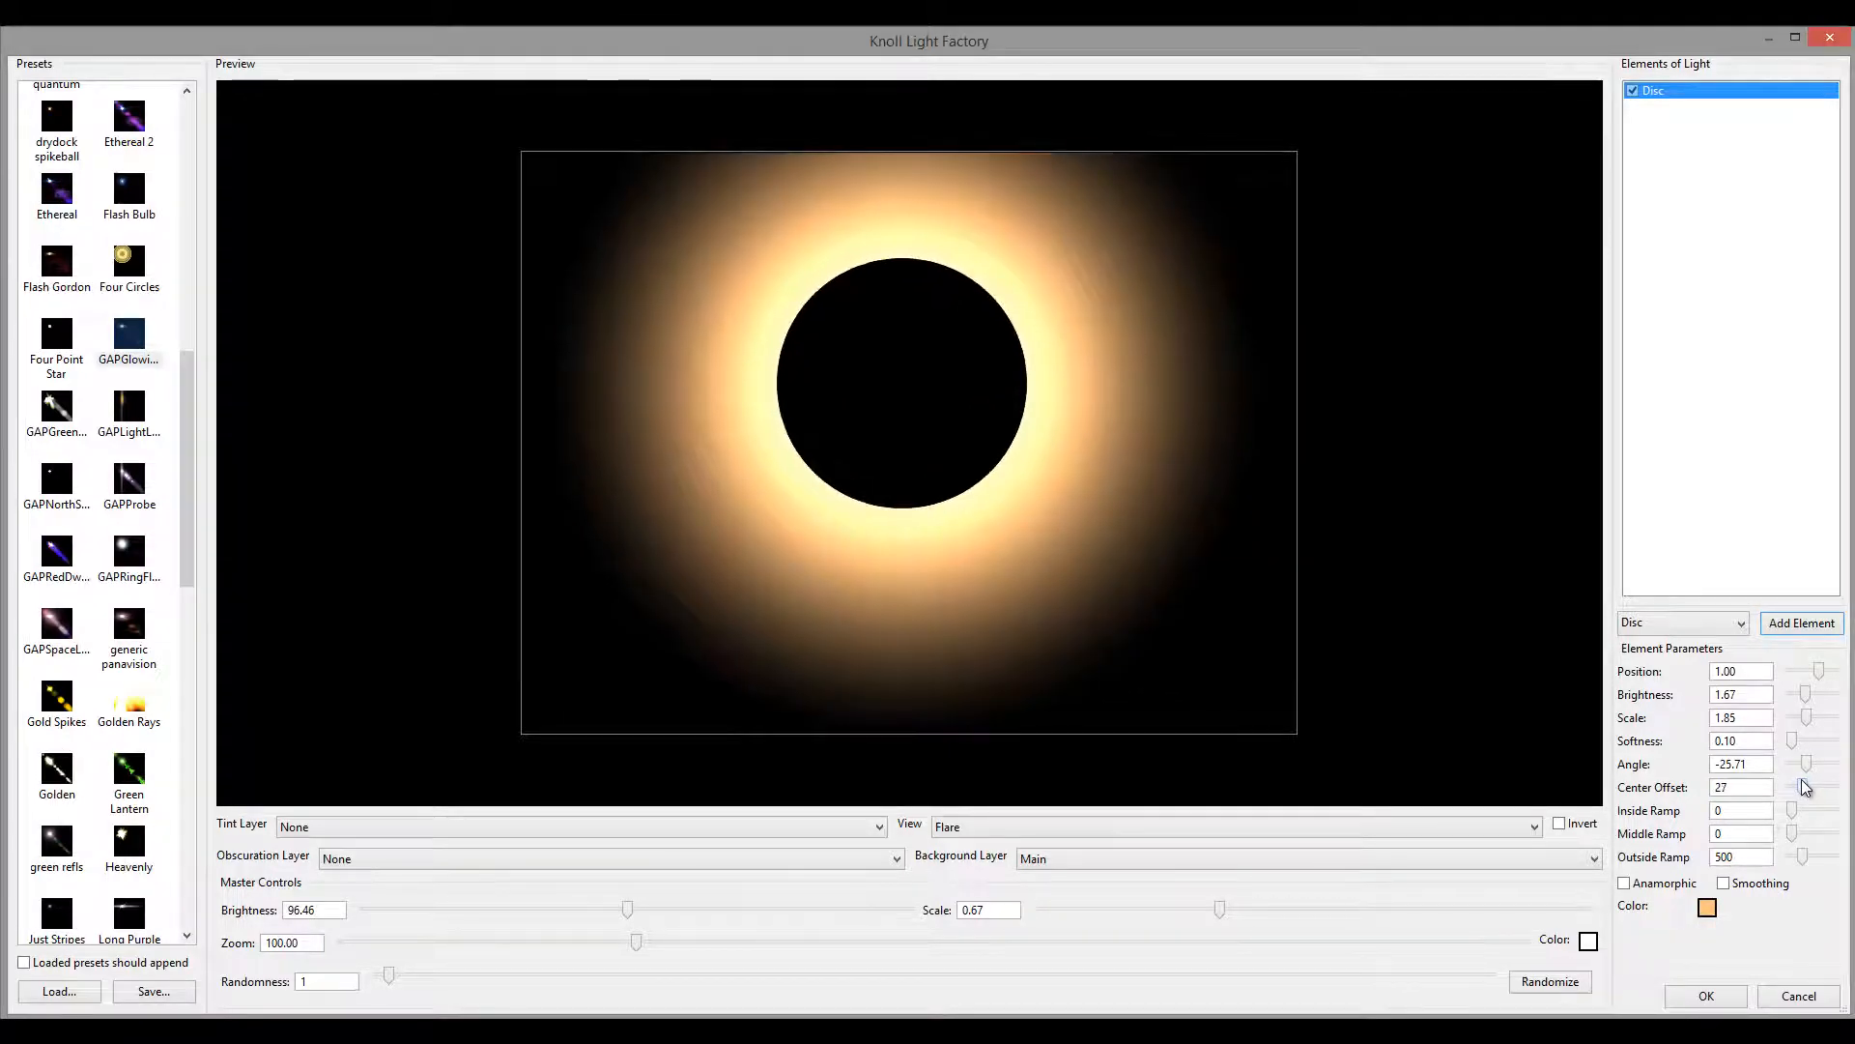
pyautogui.moveTo(1802, 779); pyautogui.dragTo(1799, 780)
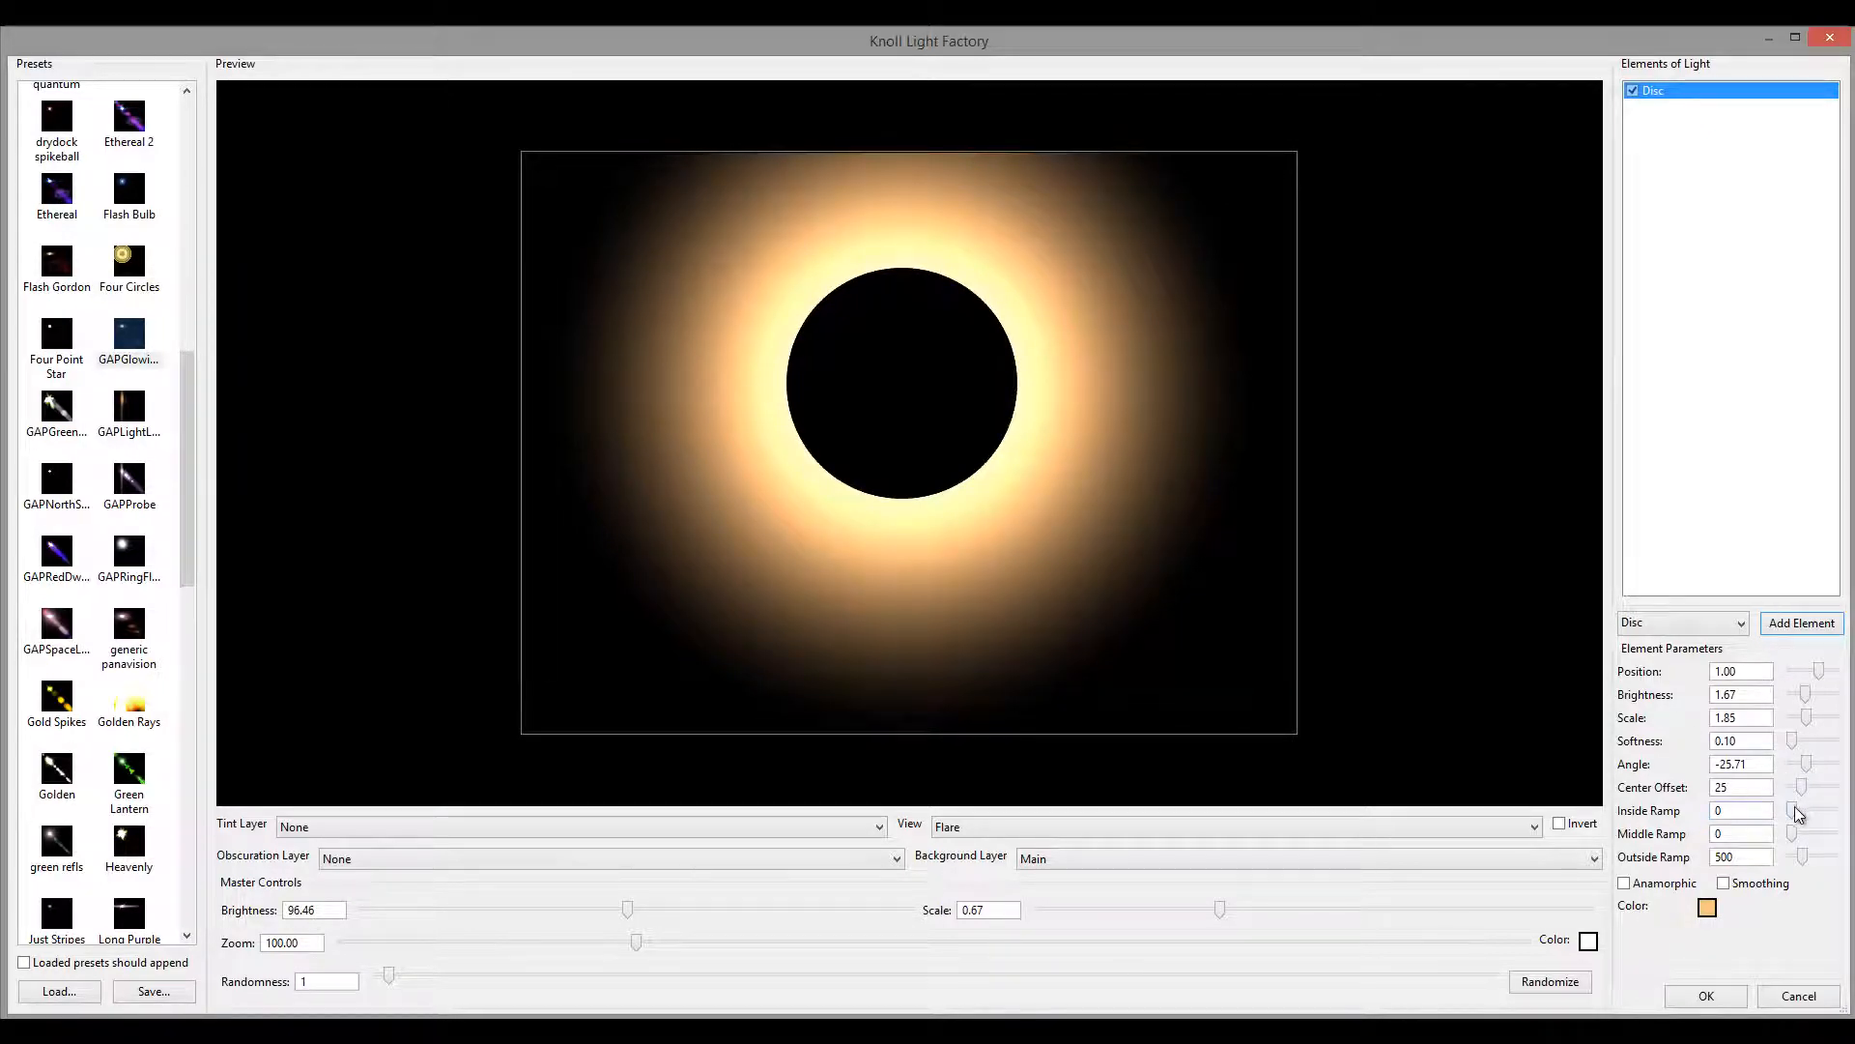
pyautogui.moveTo(1795, 816); pyautogui.dragTo(1790, 812)
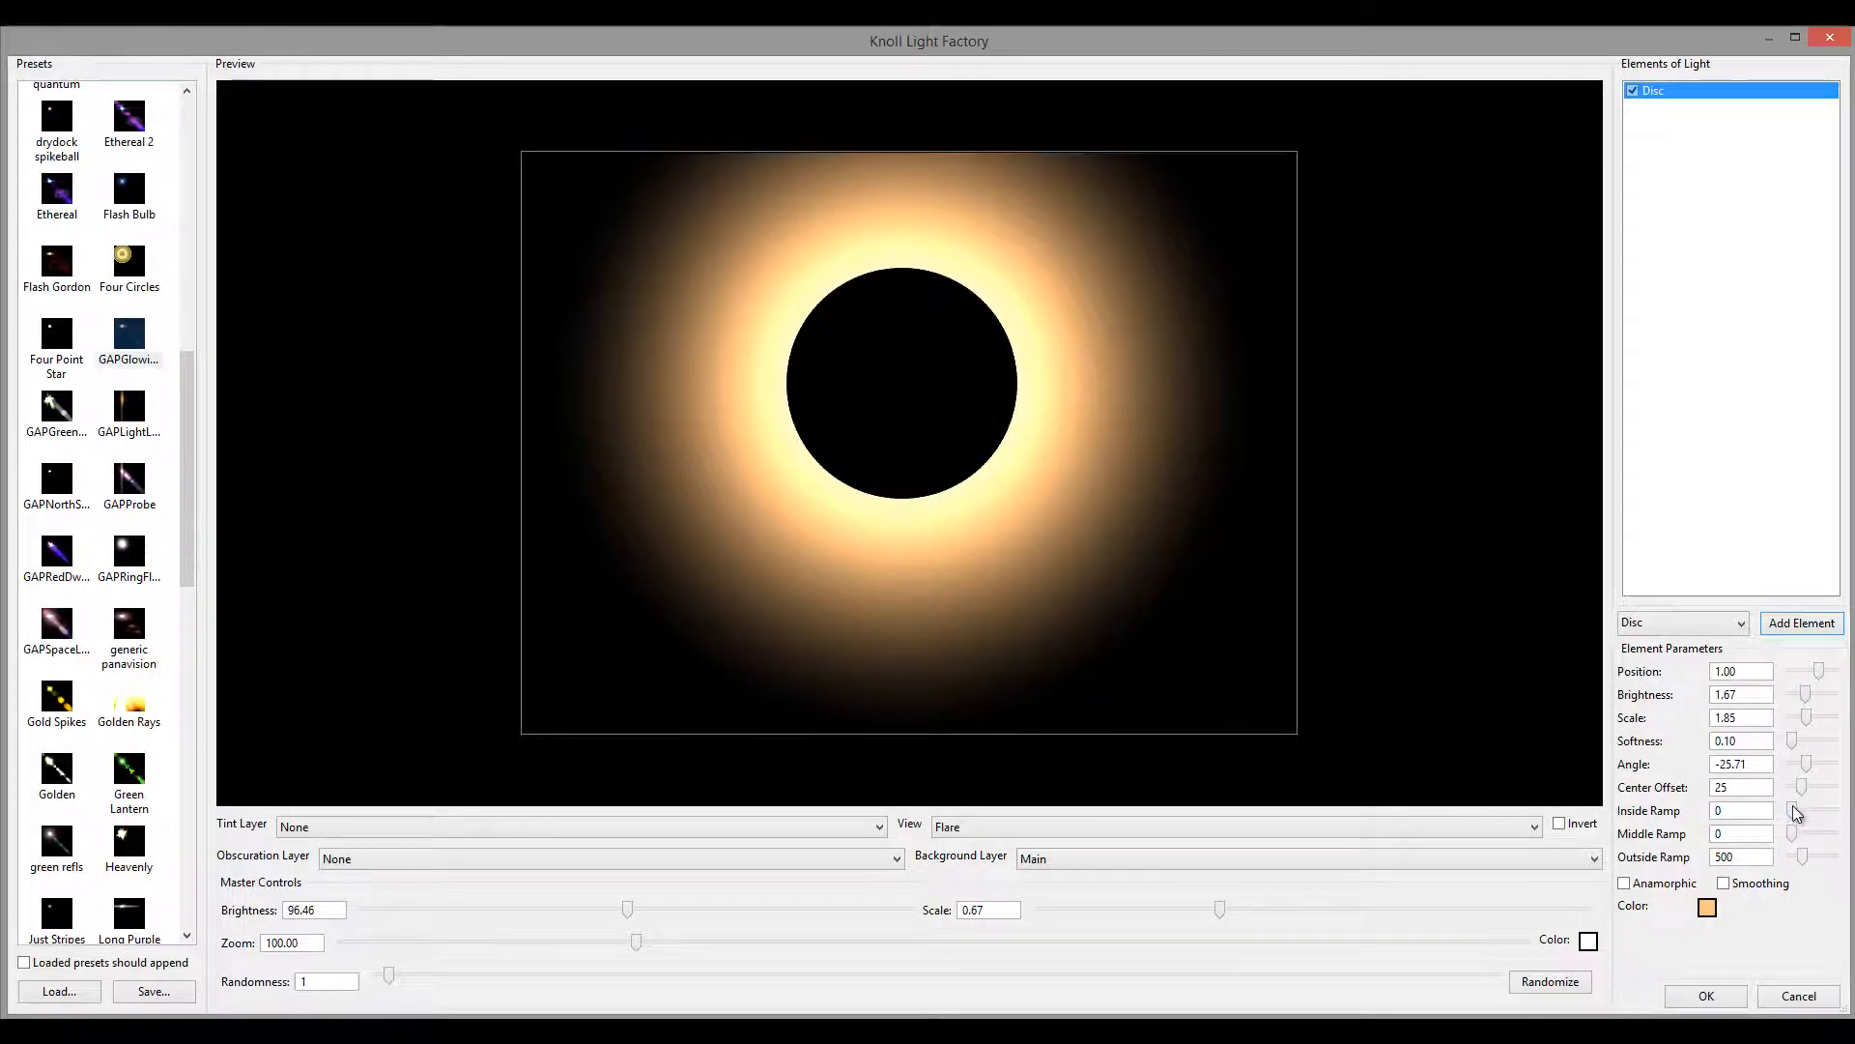
pyautogui.moveTo(1795, 811); pyautogui.dragTo(1803, 811)
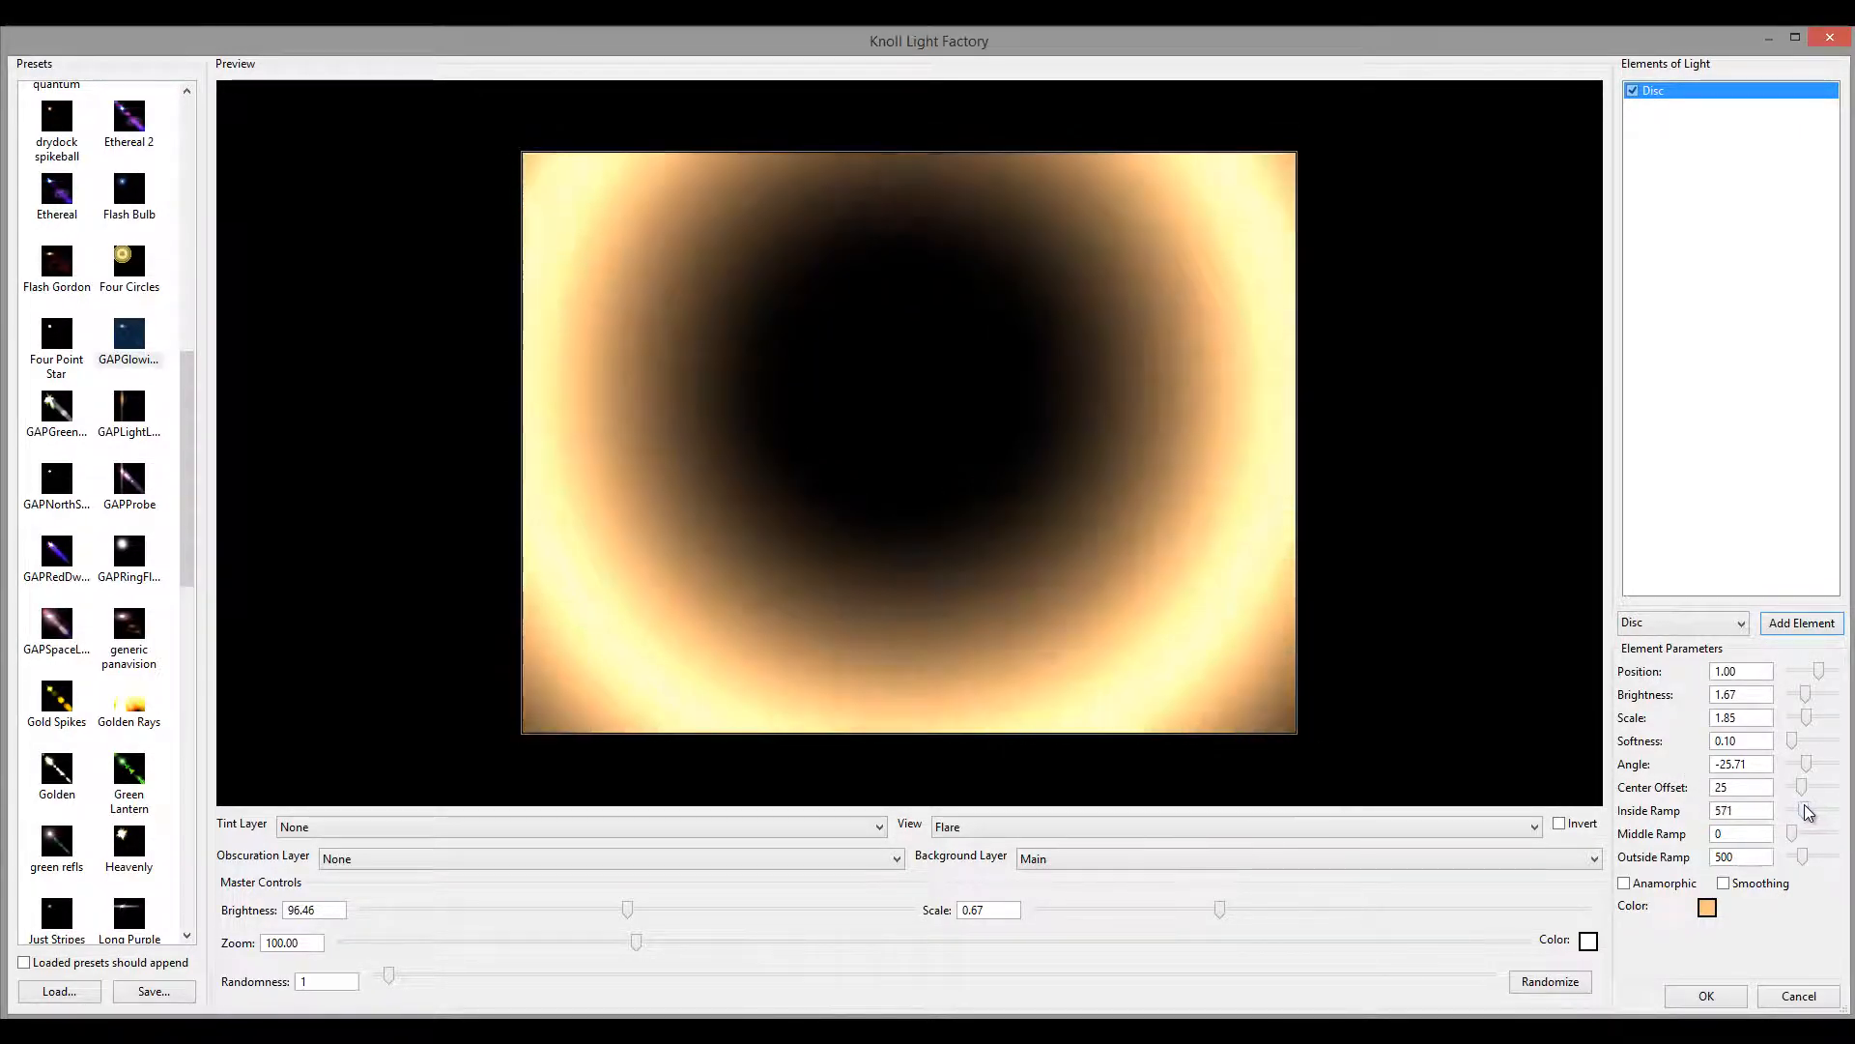
# Set the Disc's scale to 0.56, middle ramp to 143 and outside ramp to 1048.
pyautogui.moveTo(1805, 717); pyautogui.dragTo(1798, 716)
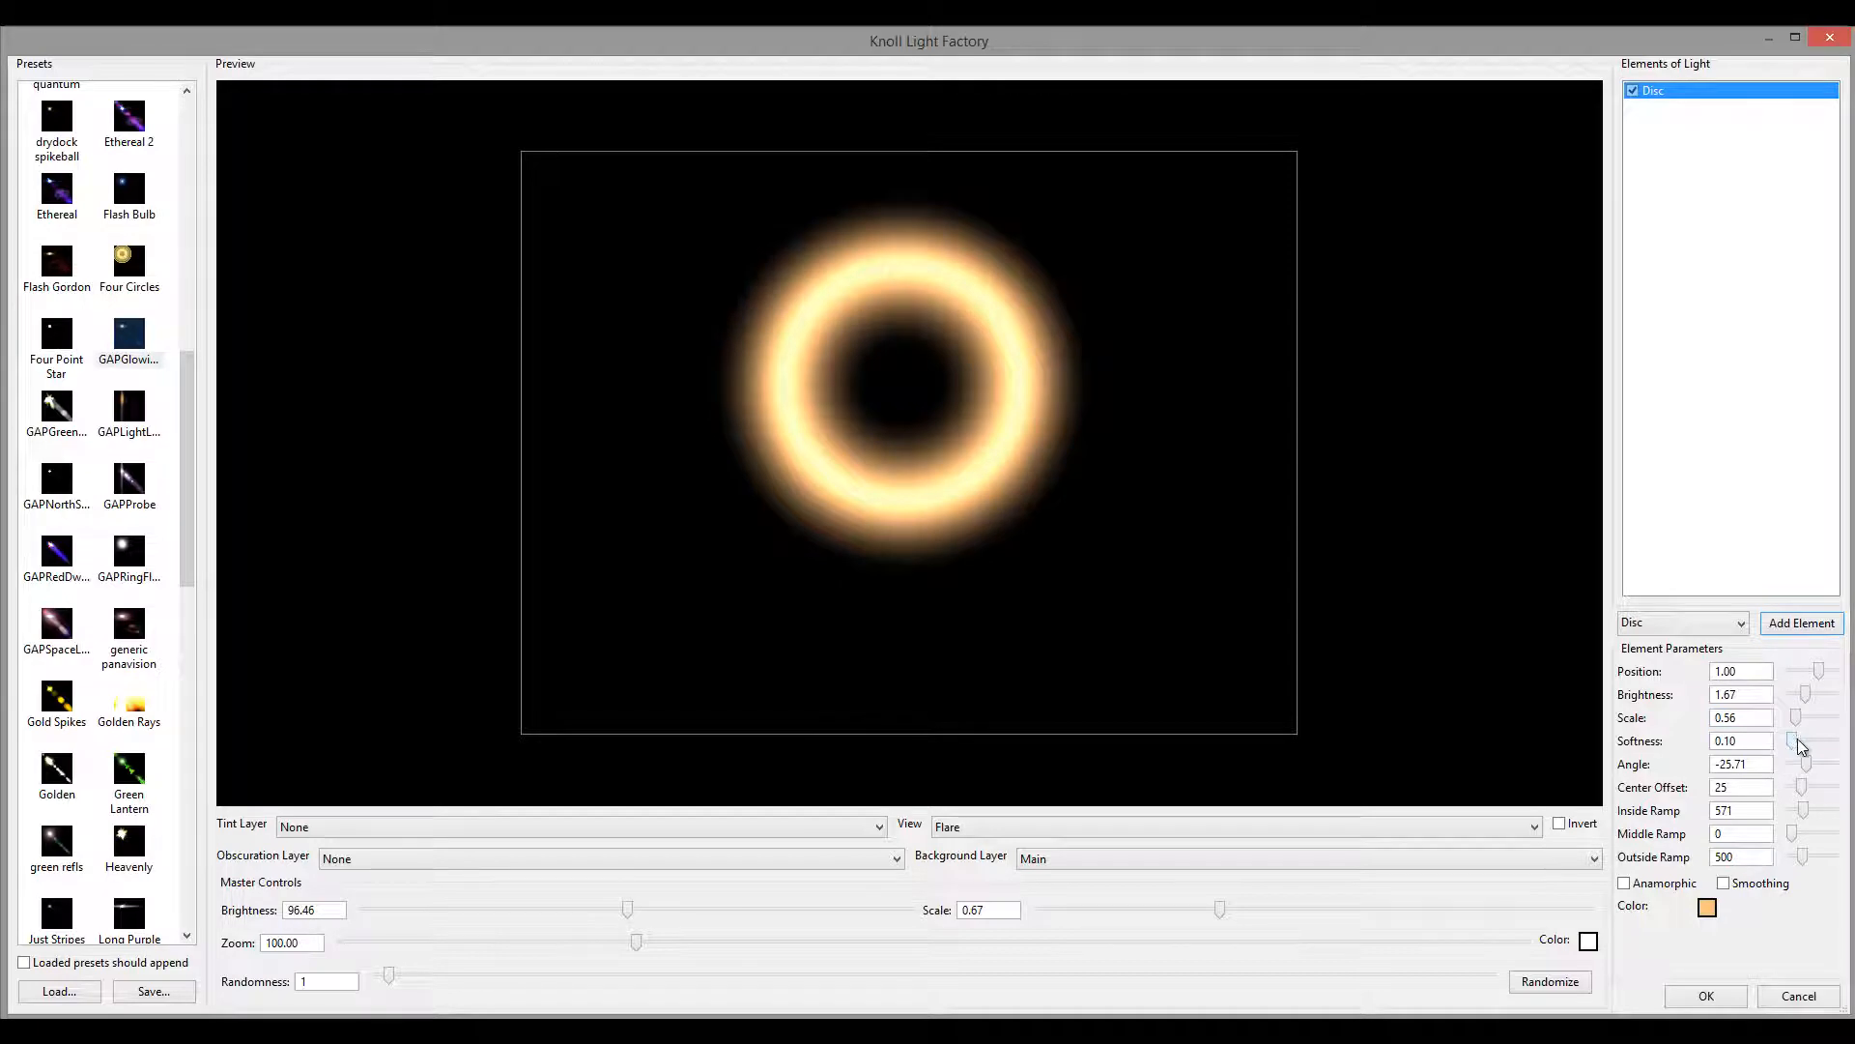
pyautogui.moveTo(1800, 742)
pyautogui.mouseDown()
pyautogui.moveTo(1848, 744)
pyautogui.moveTo(1793, 742)
pyautogui.mouseUp()
pyautogui.moveTo(1794, 837); pyautogui.dragTo(1798, 837)
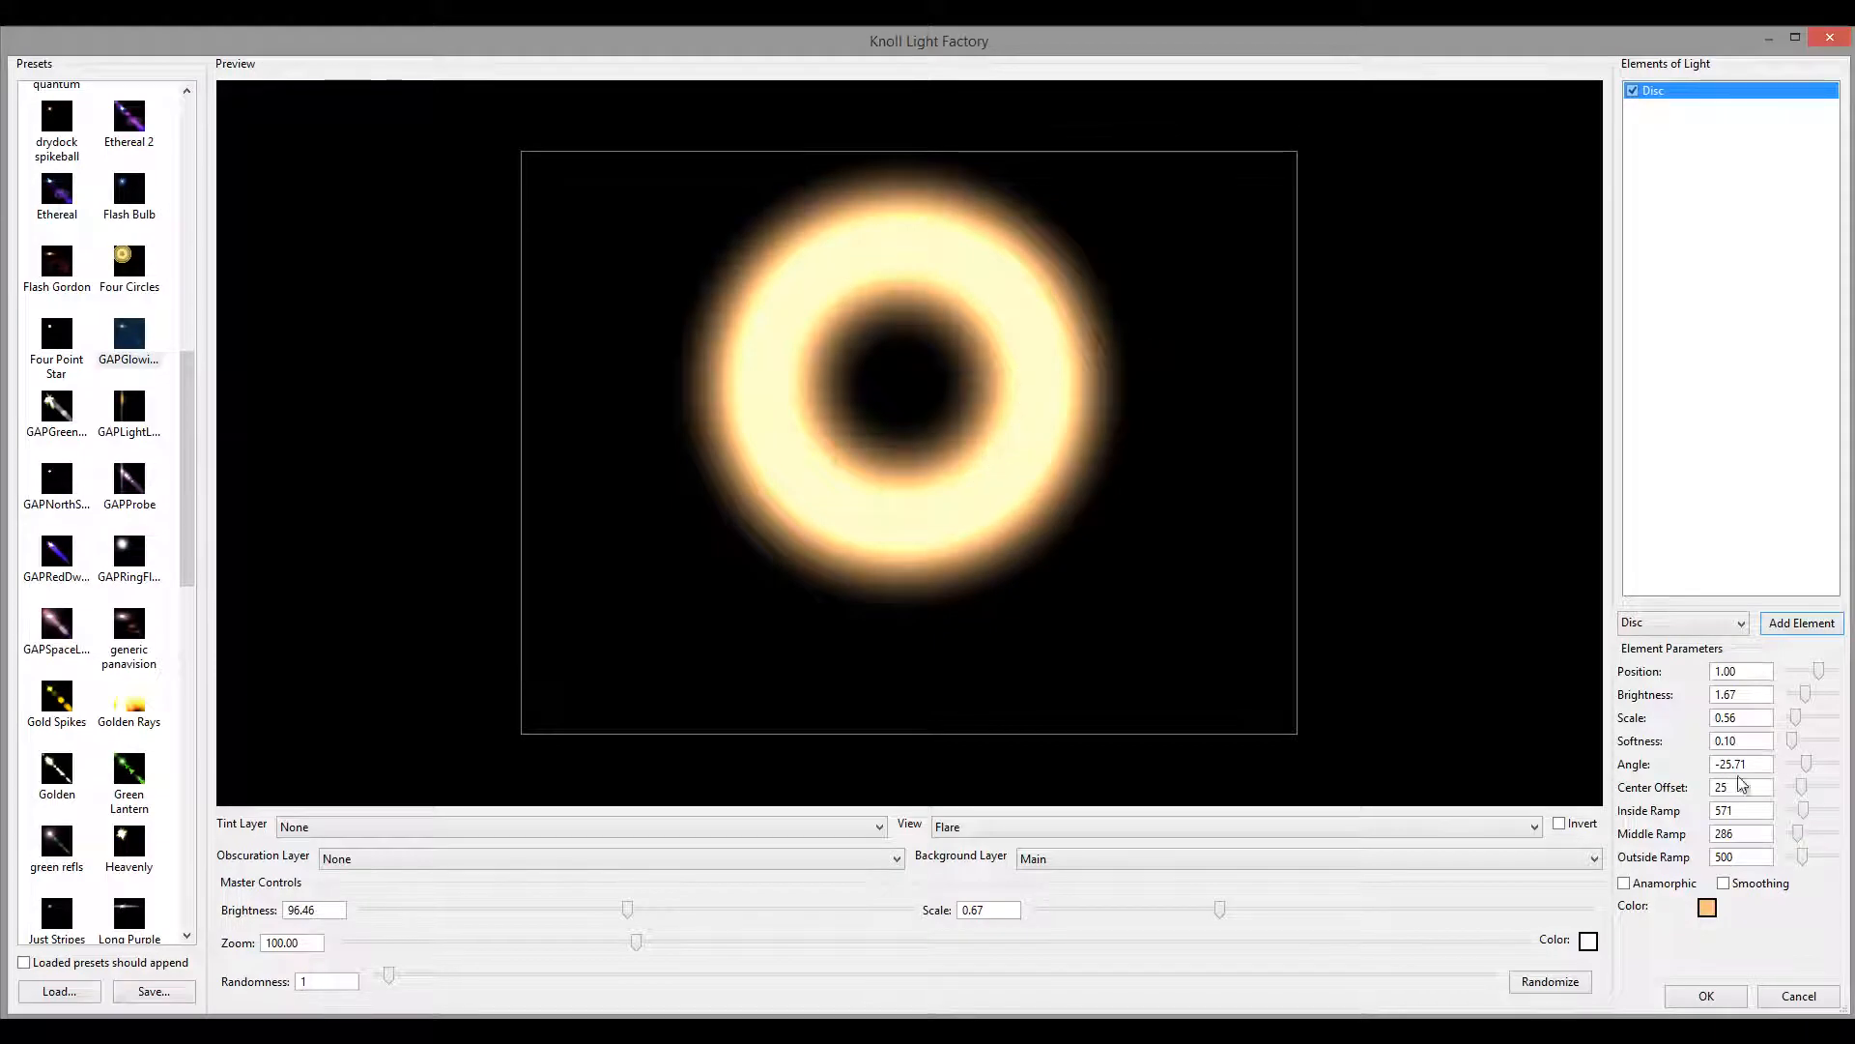
pyautogui.moveTo(1797, 835)
pyautogui.mouseDown()
pyautogui.moveTo(1841, 859)
pyautogui.moveTo(1822, 837)
pyautogui.mouseUp()
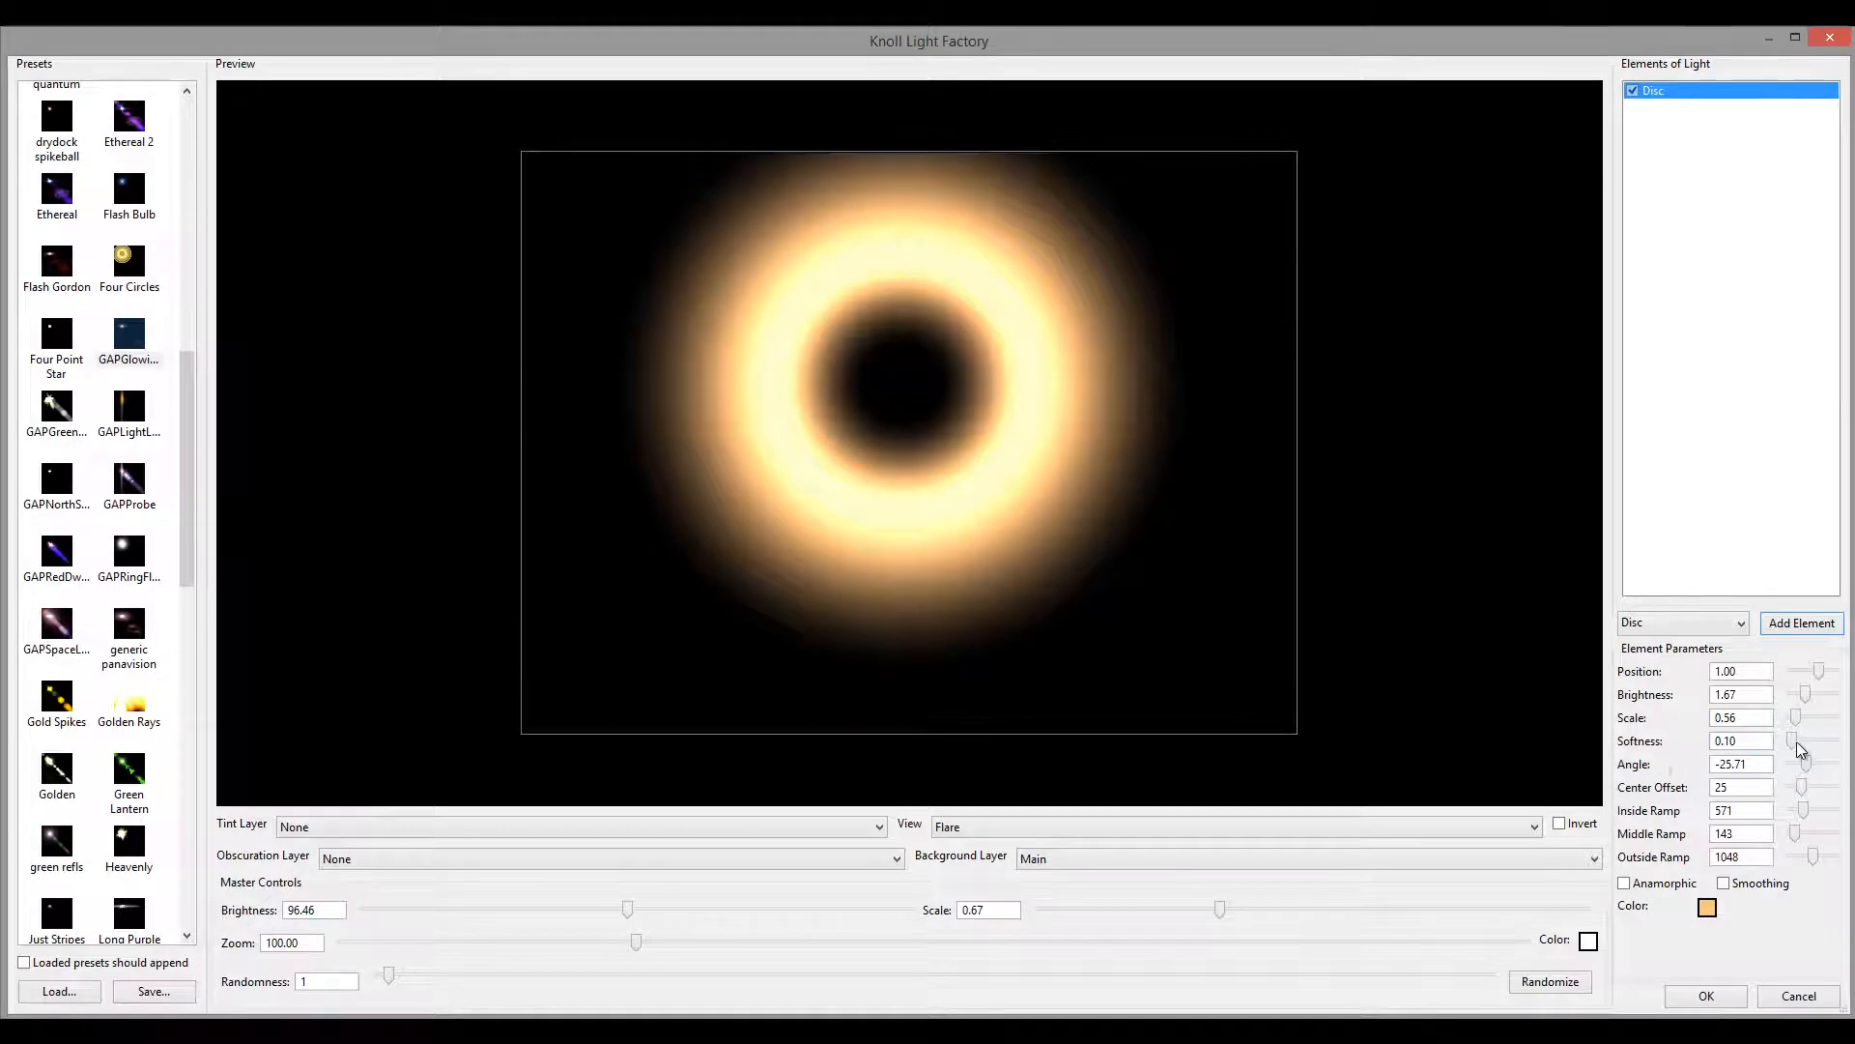
# Turn on smoothing for the Disc and set its softness to 50.00.
pyautogui.moveTo(1802, 752)
pyautogui.mouseDown()
pyautogui.moveTo(1836, 749)
pyautogui.moveTo(1815, 749)
pyautogui.mouseUp()
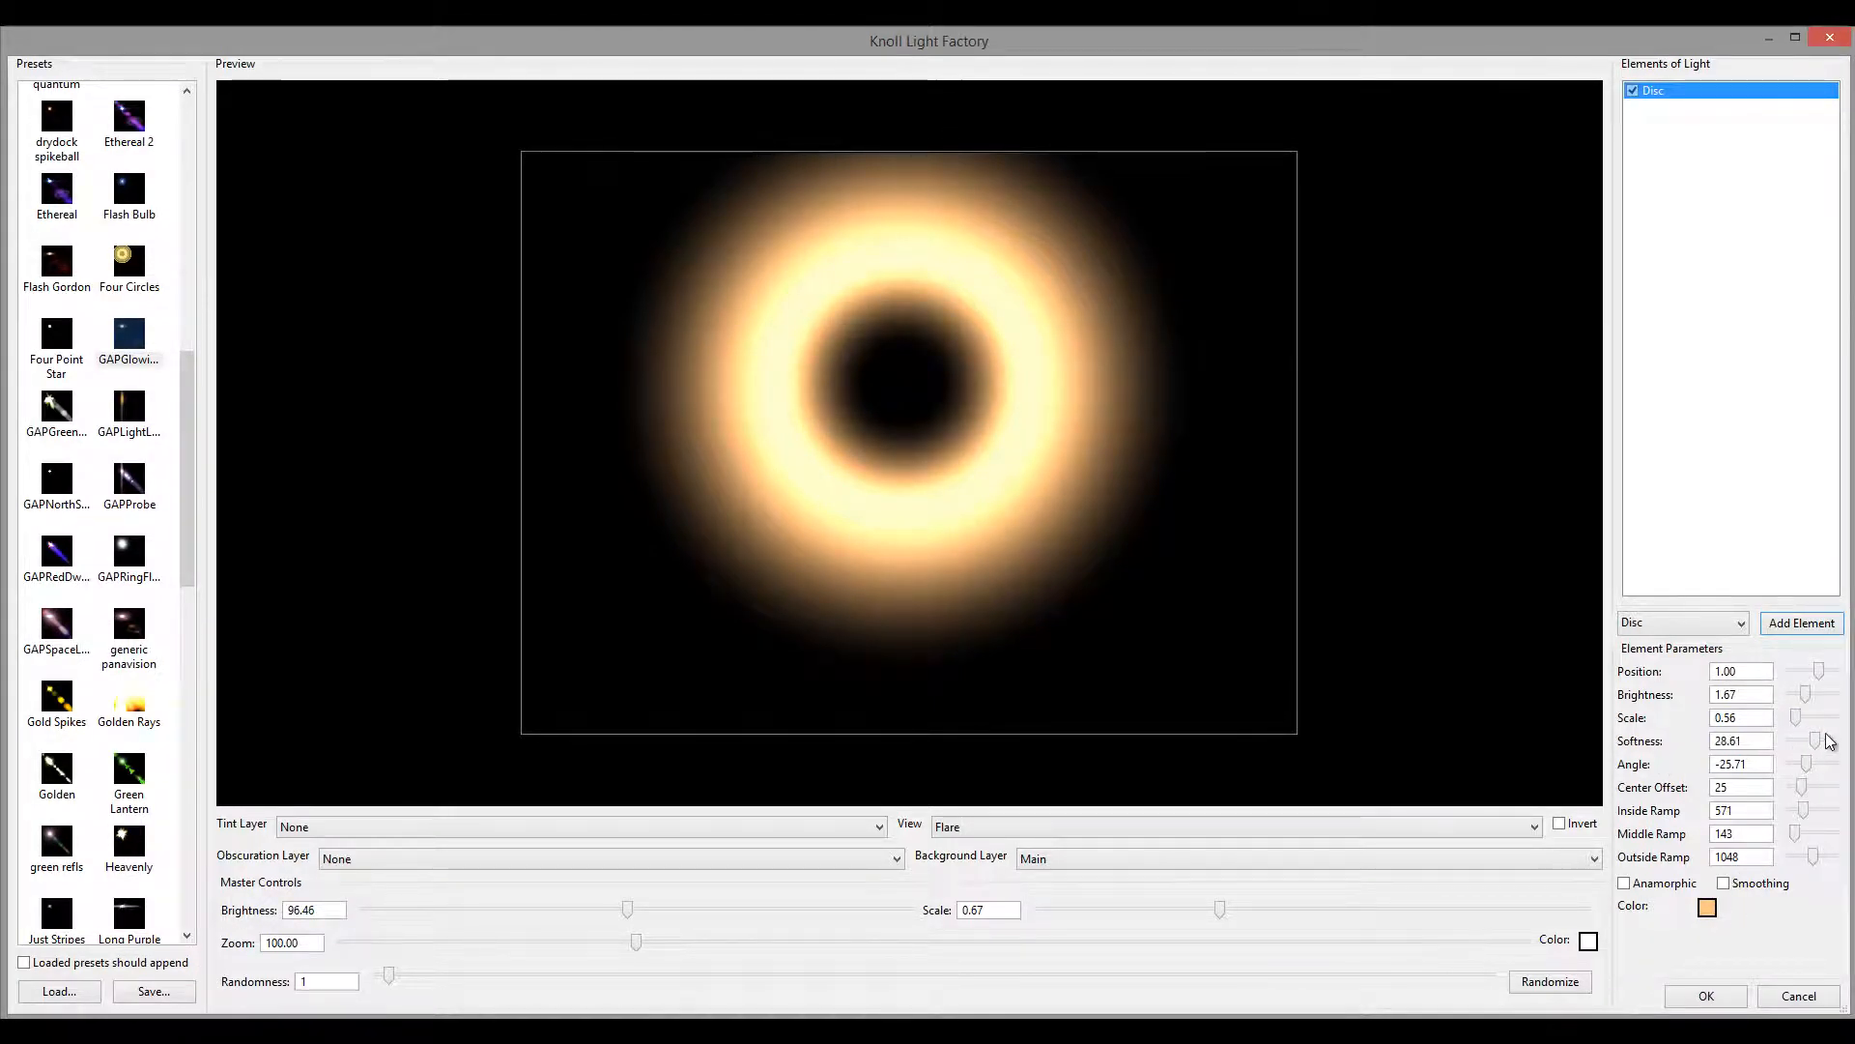
pyautogui.moveTo(1815, 741); pyautogui.dragTo(1791, 741)
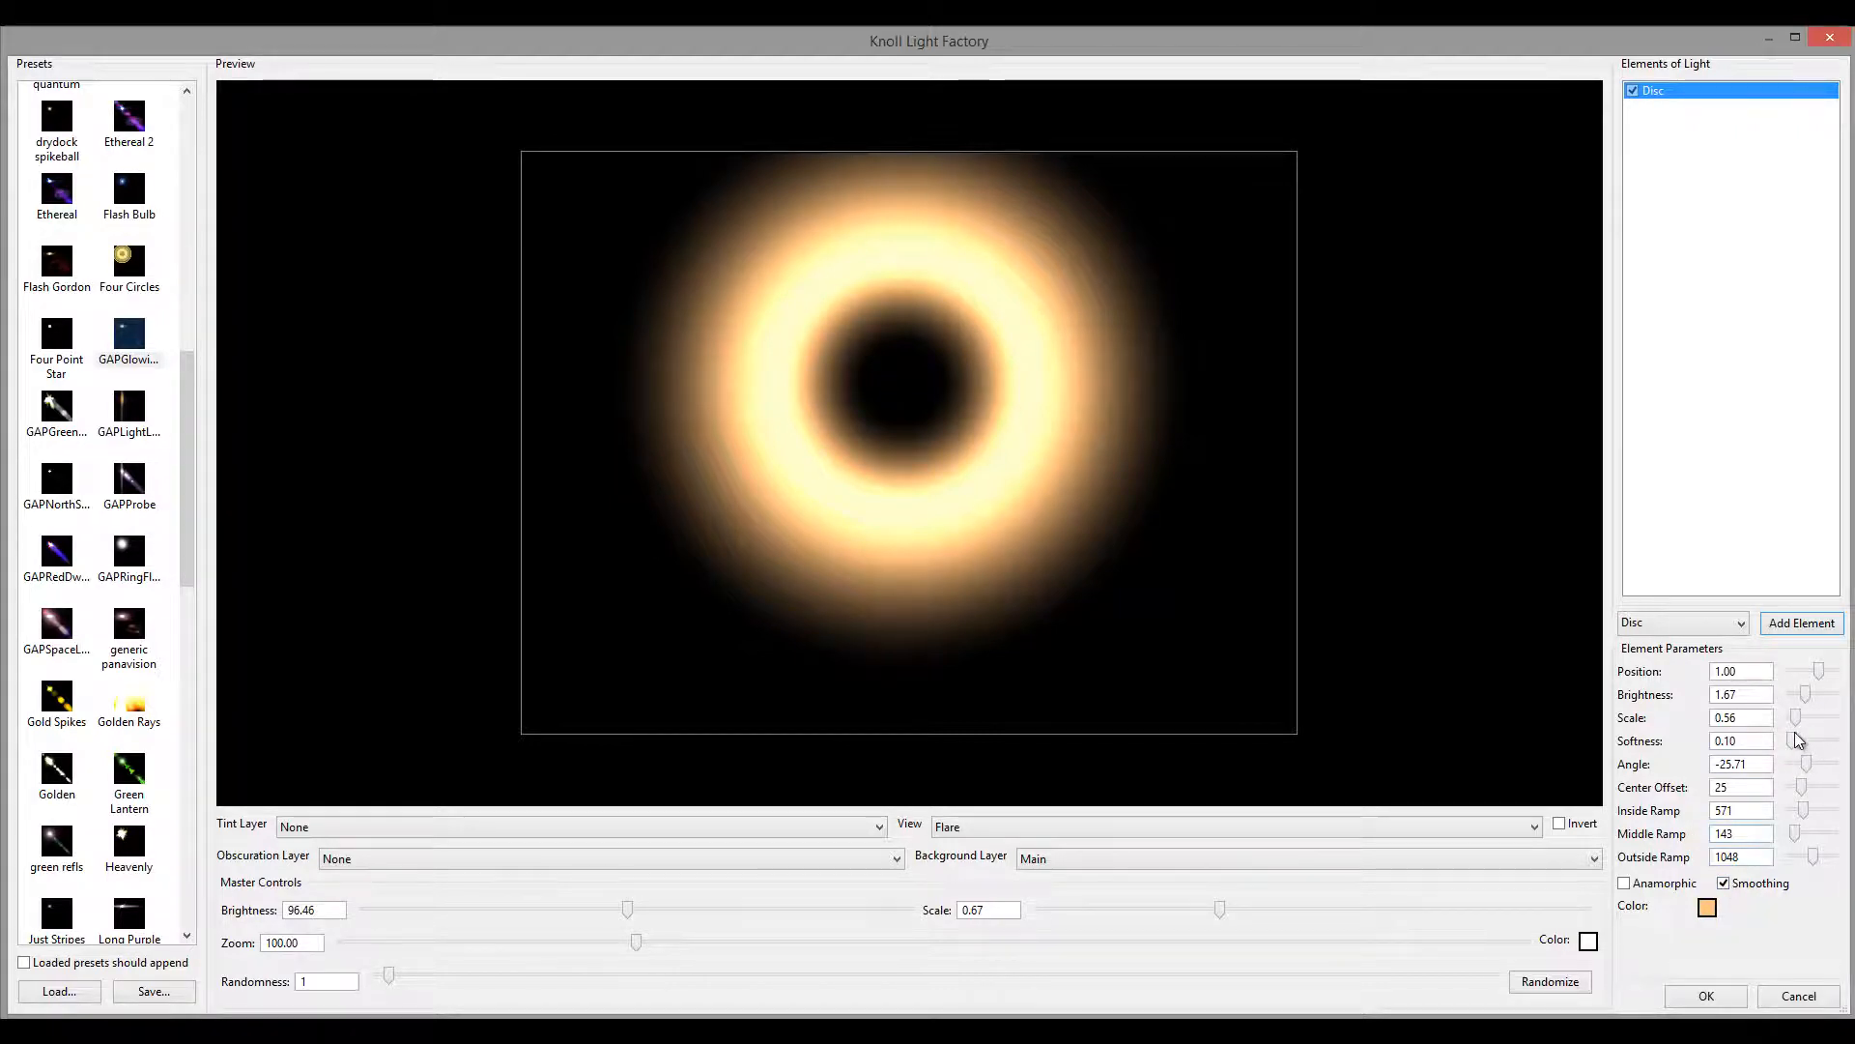
pyautogui.moveTo(1794, 739); pyautogui.dragTo(1840, 744)
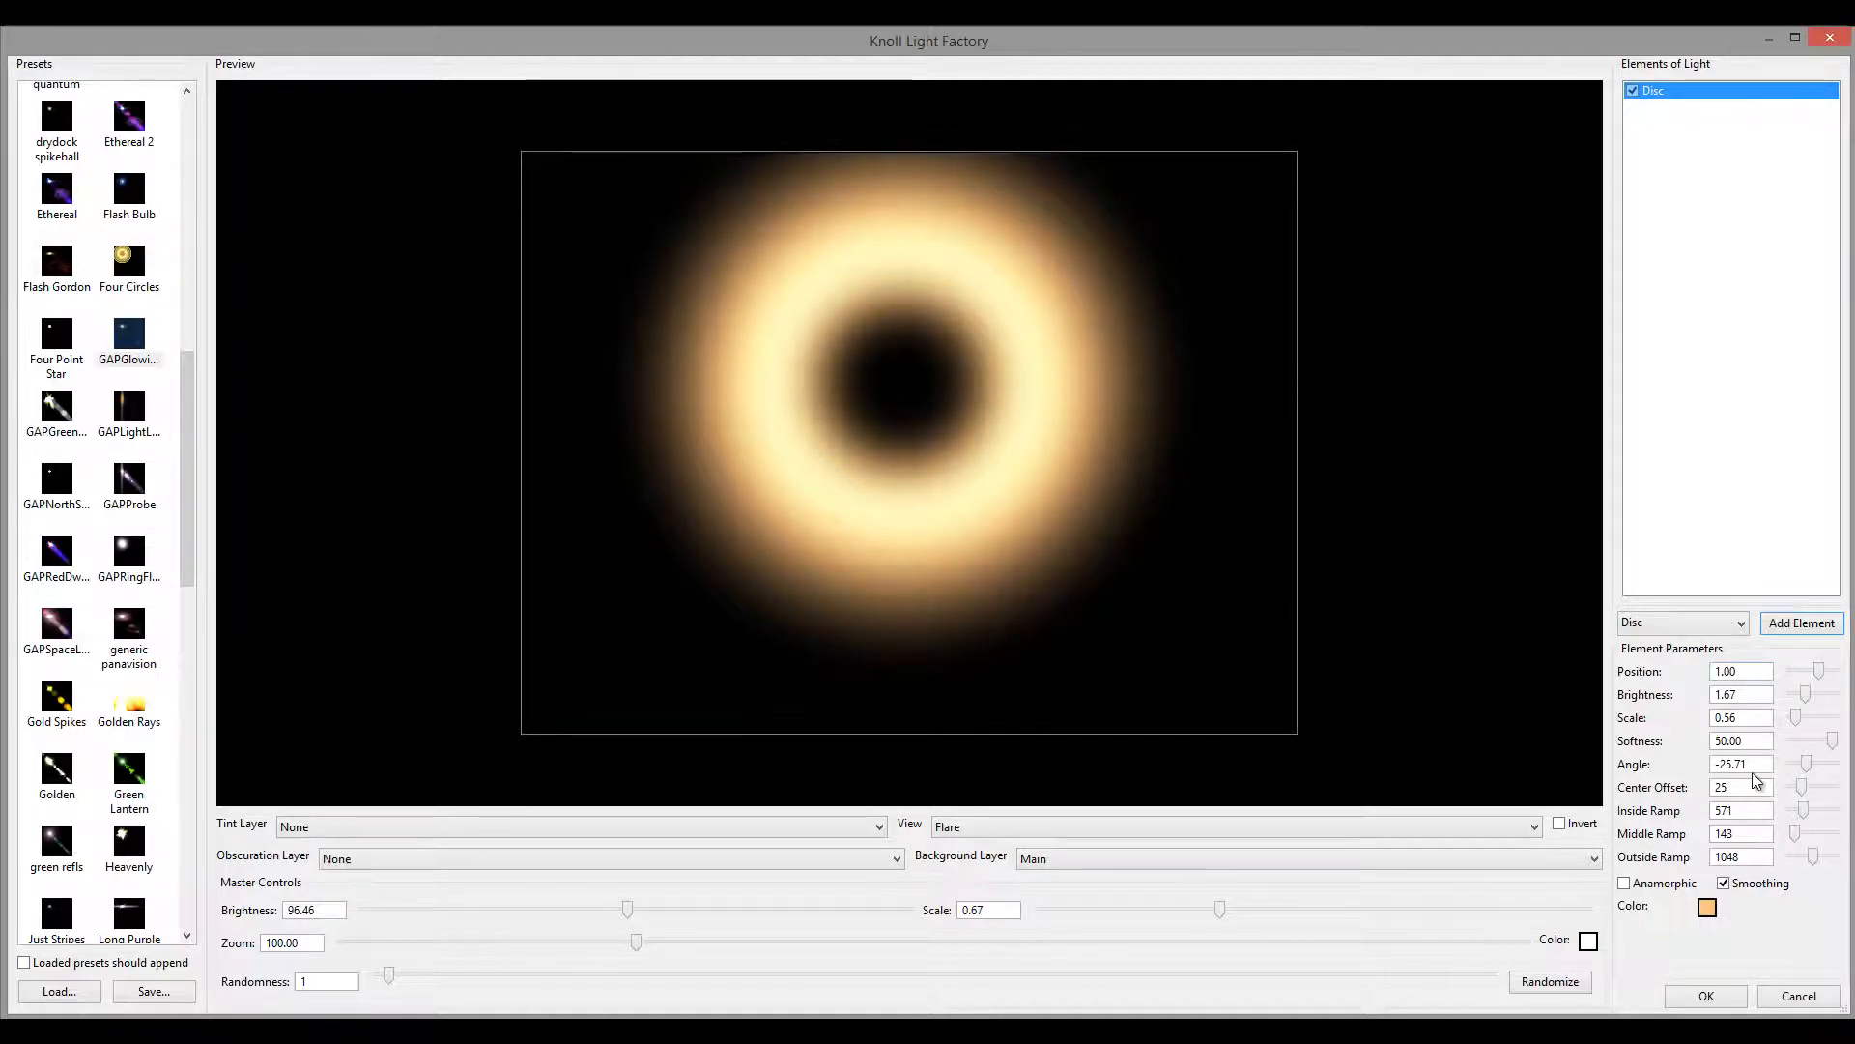
# Set the Disc's center offset to 34, inside ramp to 810, middle ramp to 95 and outside ramp to 857.
pyautogui.moveTo(1803, 796)
pyautogui.mouseDown()
pyautogui.moveTo(1824, 788)
pyautogui.moveTo(1805, 788)
pyautogui.mouseUp()
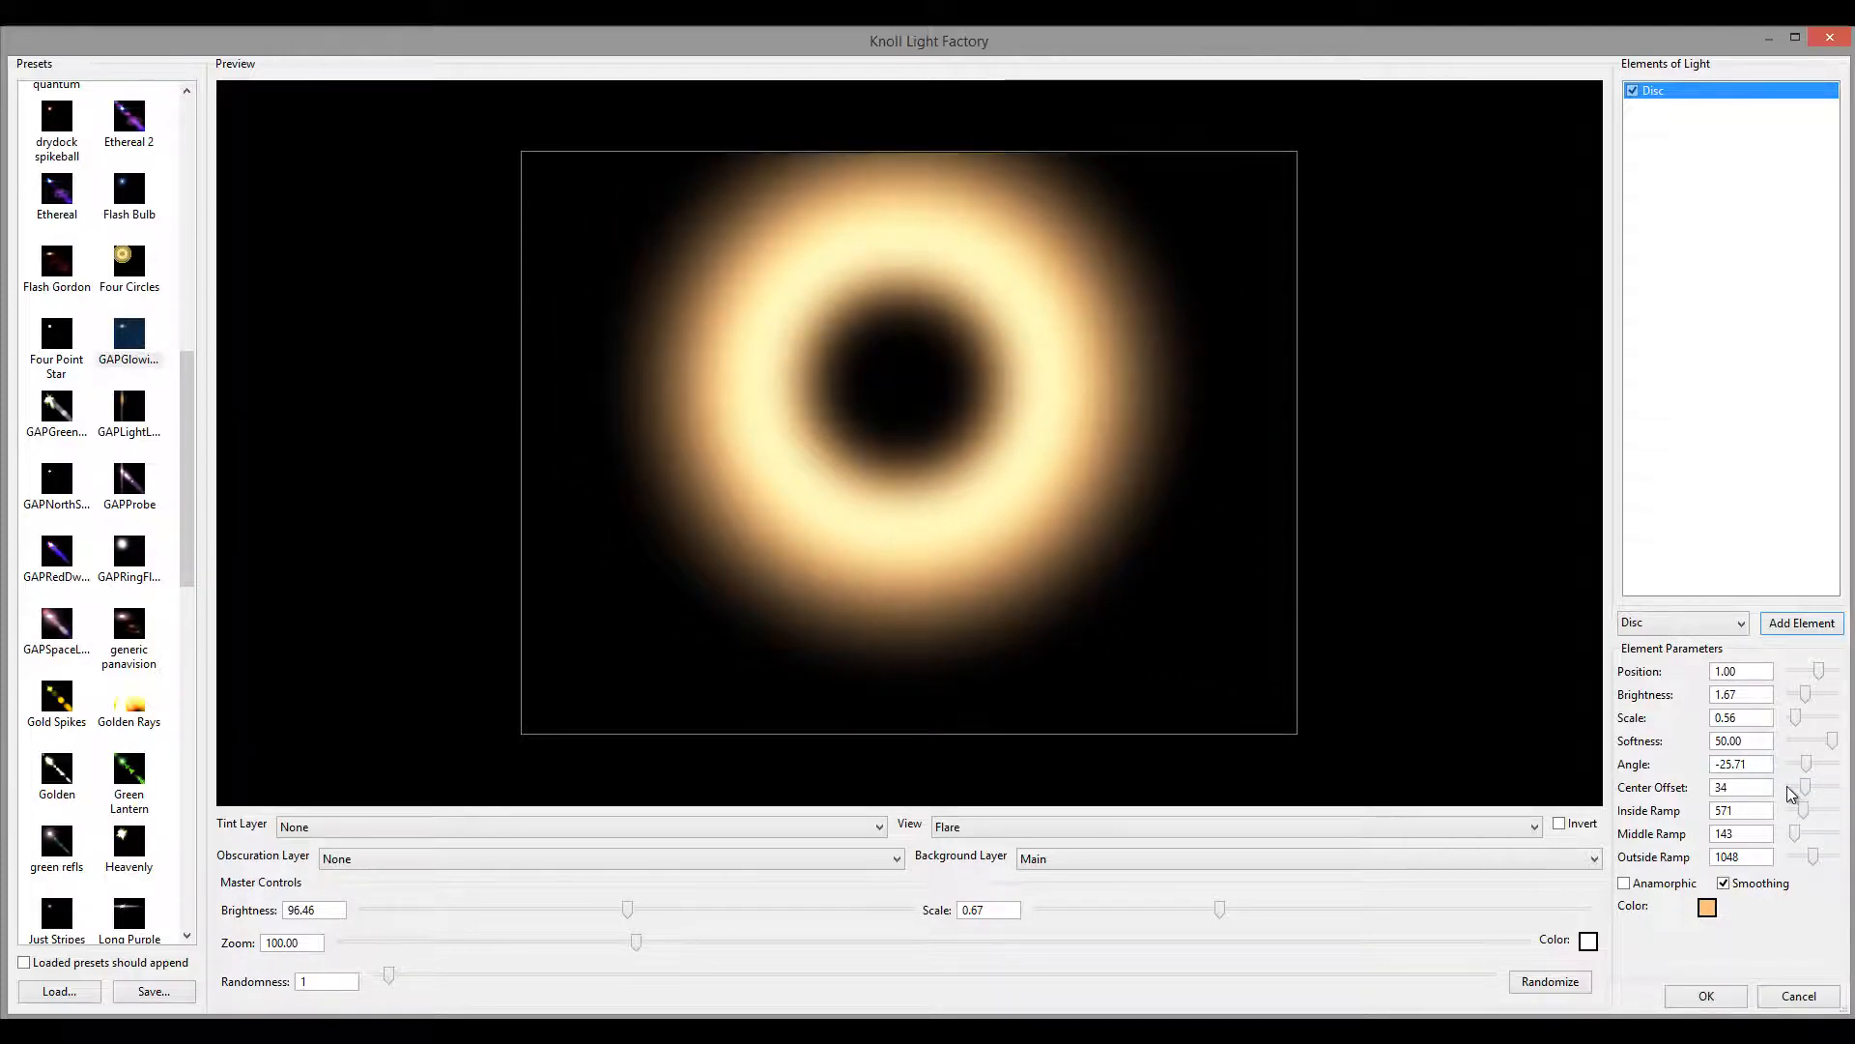
pyautogui.moveTo(1810, 813); pyautogui.dragTo(1811, 810)
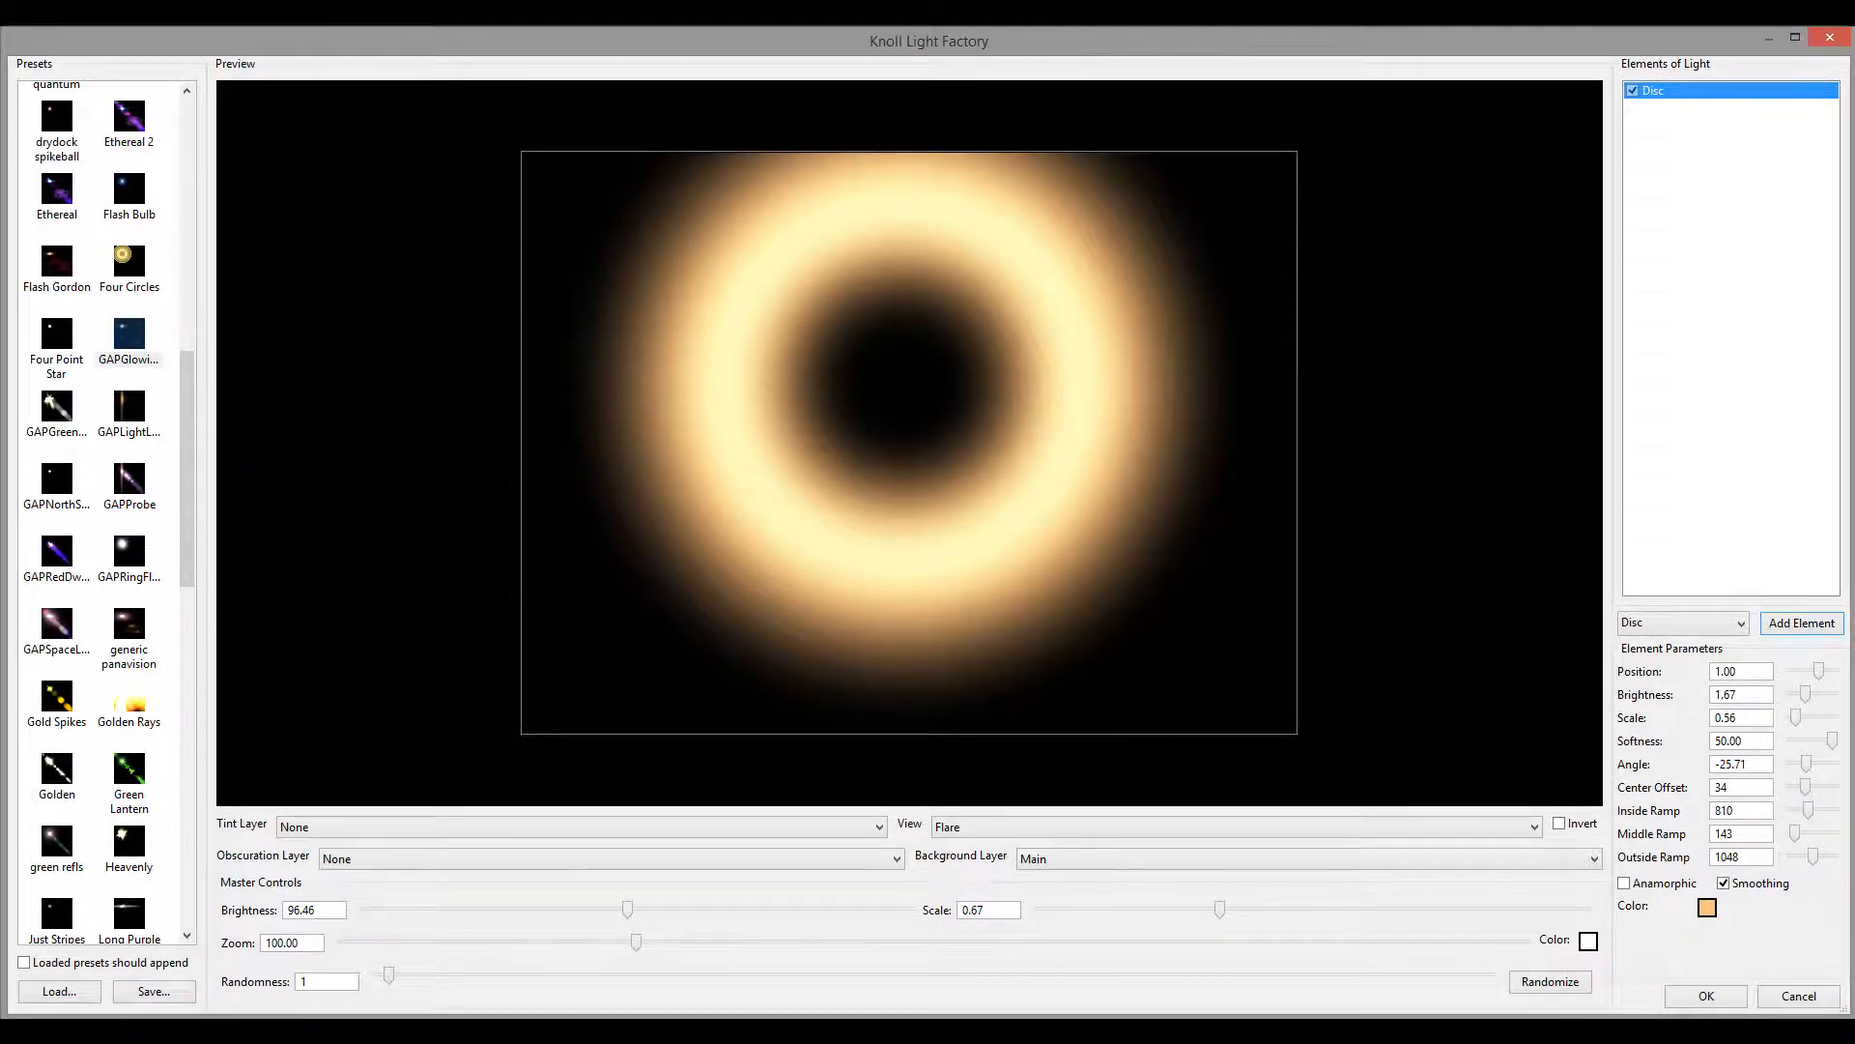
pyautogui.moveTo(1800, 839)
pyautogui.mouseDown()
pyautogui.moveTo(1821, 837)
pyautogui.moveTo(1794, 837)
pyautogui.mouseUp()
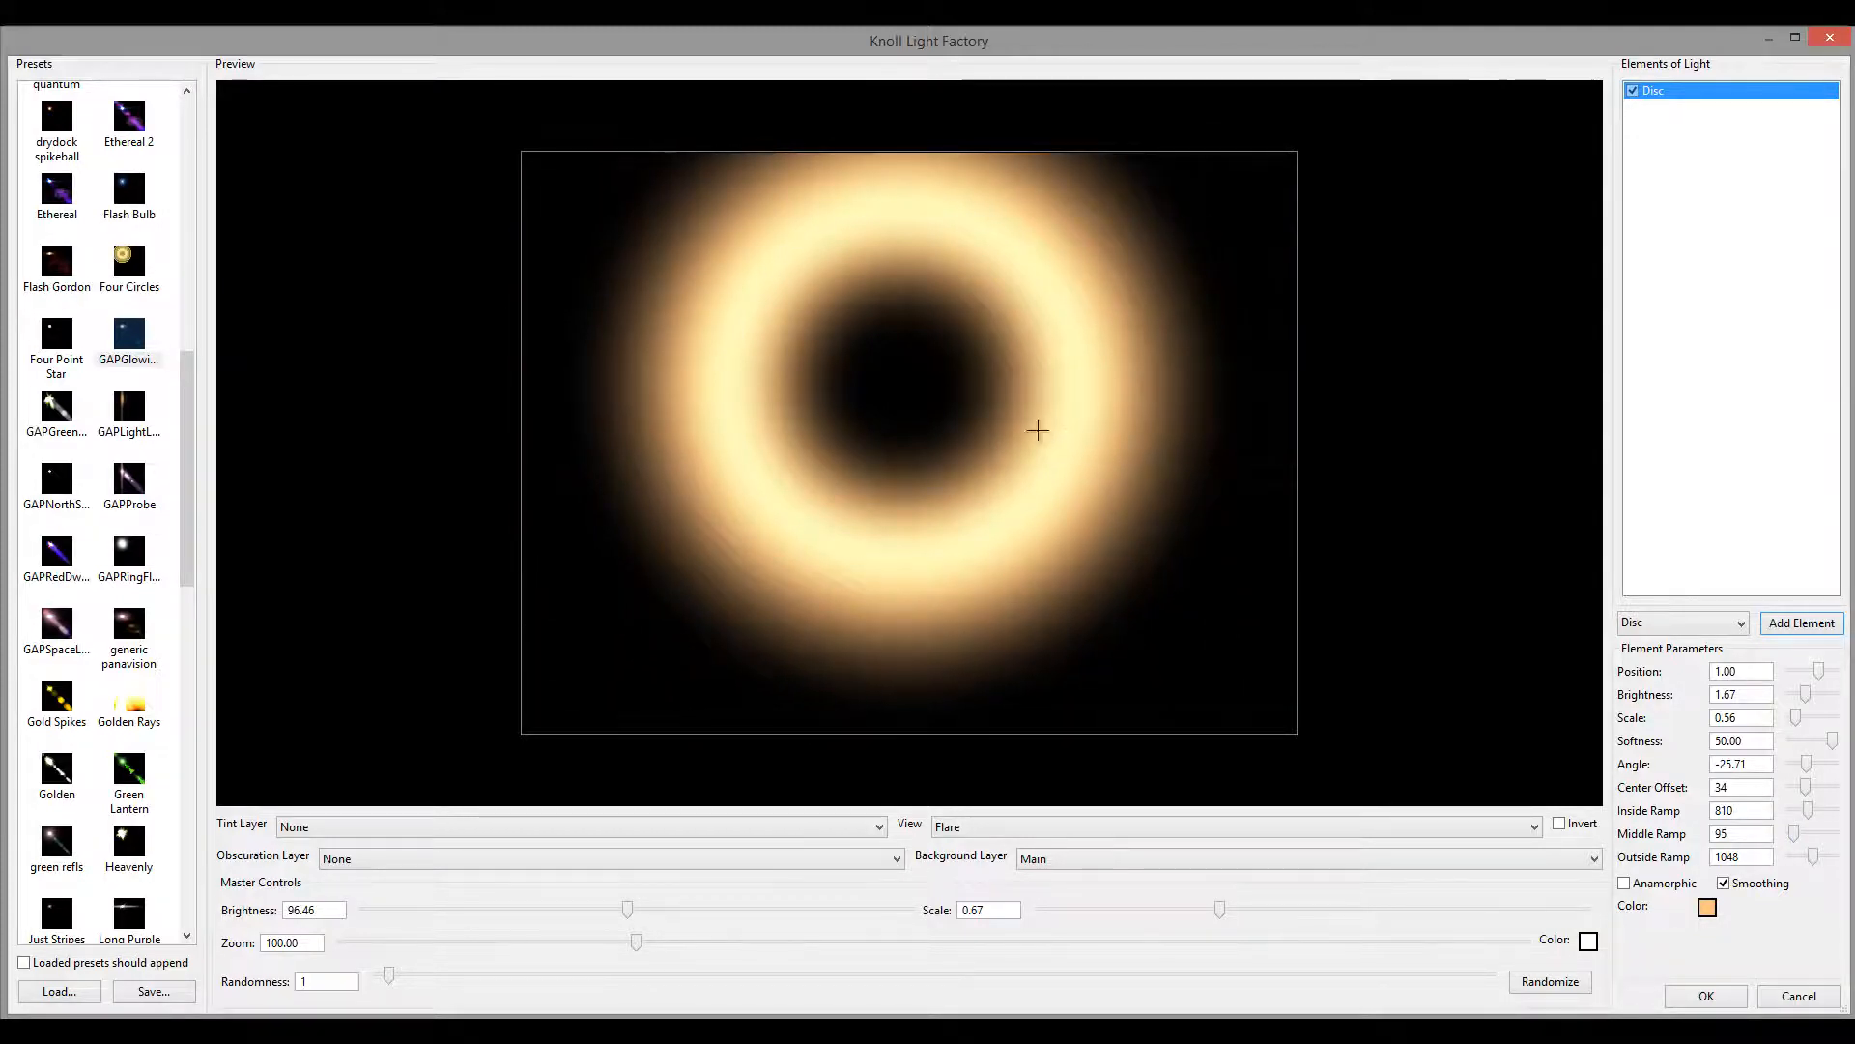
pyautogui.moveTo(1813, 858)
pyautogui.mouseDown()
pyautogui.moveTo(1831, 858)
pyautogui.moveTo(1810, 858)
pyautogui.mouseUp()
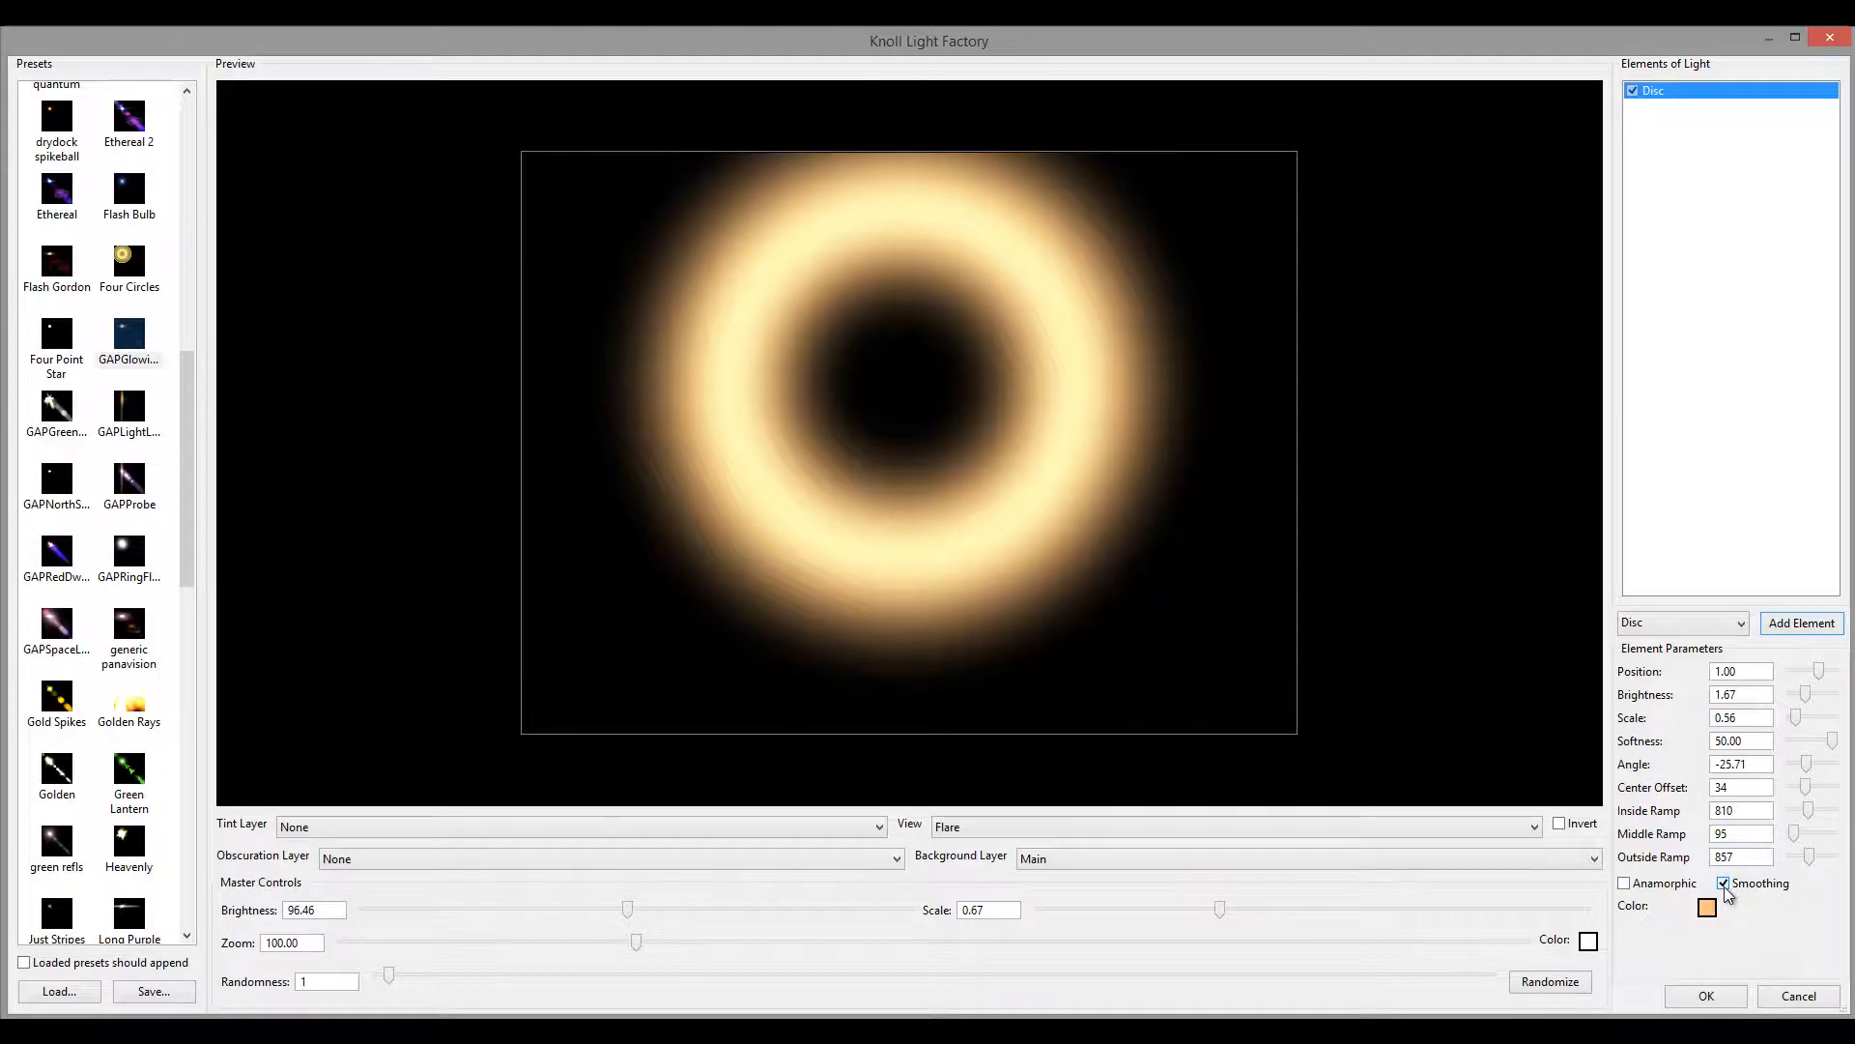
# Switch the Disc's smoothing off and on again, and lower its softness before restoring it to 50.00.
pyautogui.click(1725, 887)
pyautogui.click(1725, 886)
pyautogui.moveTo(1833, 743); pyautogui.dragTo(1793, 744)
pyautogui.moveTo(1794, 744); pyautogui.dragTo(1832, 746)
# Move the light source down to just left of the preview frame's centre and set the Disc's scale to 0.10.
pyautogui.moveTo(987, 386); pyautogui.dragTo(983, 471)
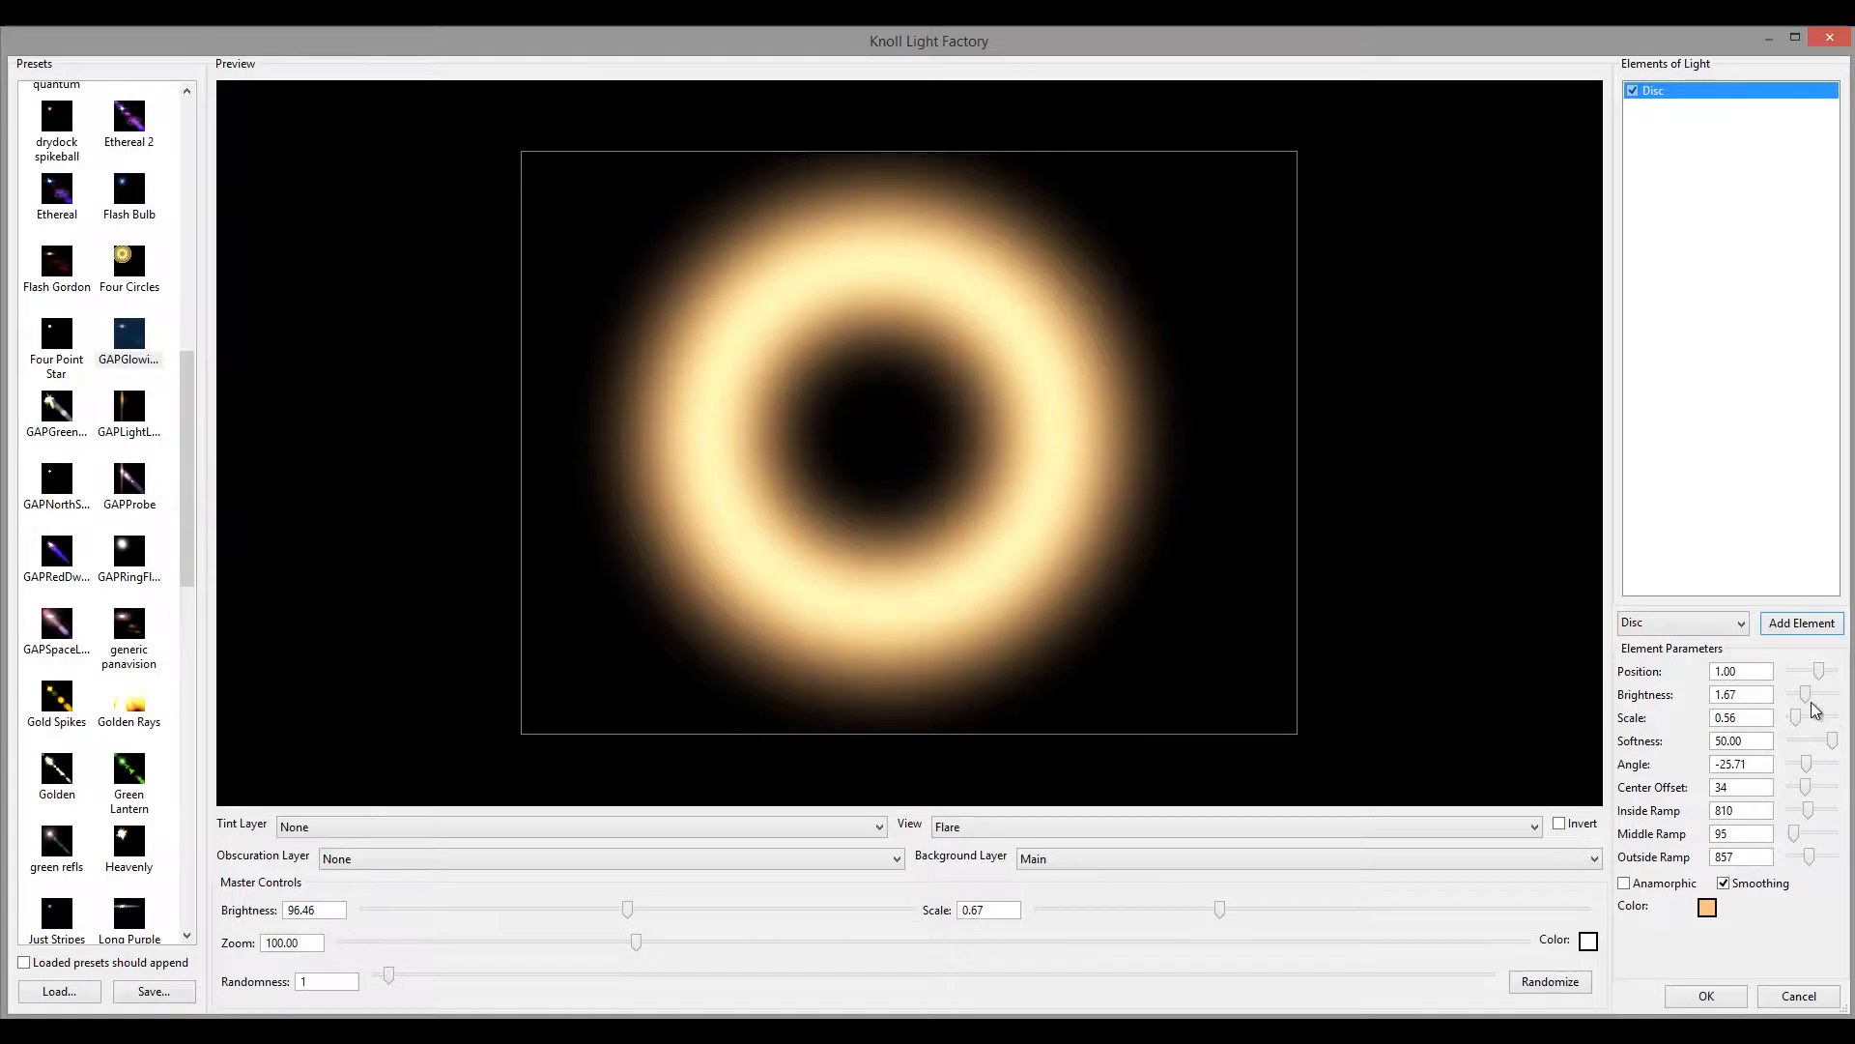
pyautogui.moveTo(1803, 717); pyautogui.dragTo(1798, 717)
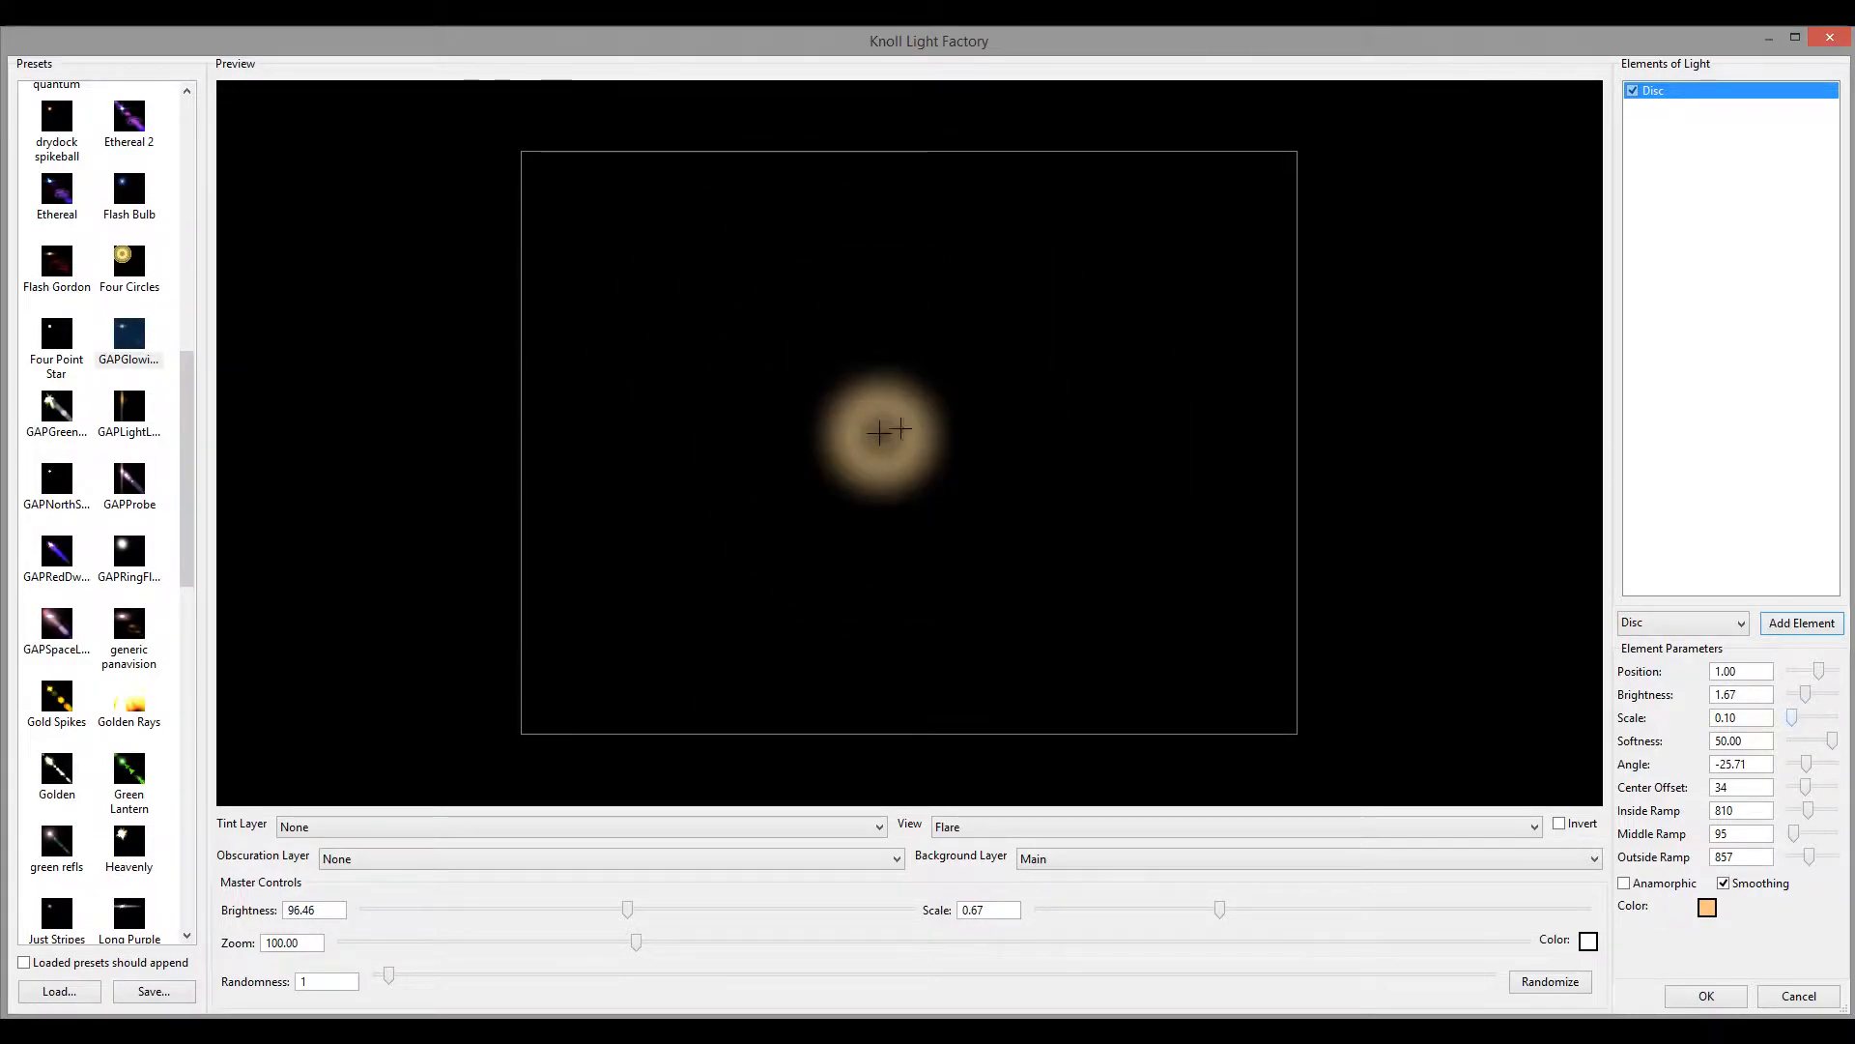
# Duplicate the Disc element and set the selected copy's position to -0.57.
pyautogui.rightClick(1700, 95)
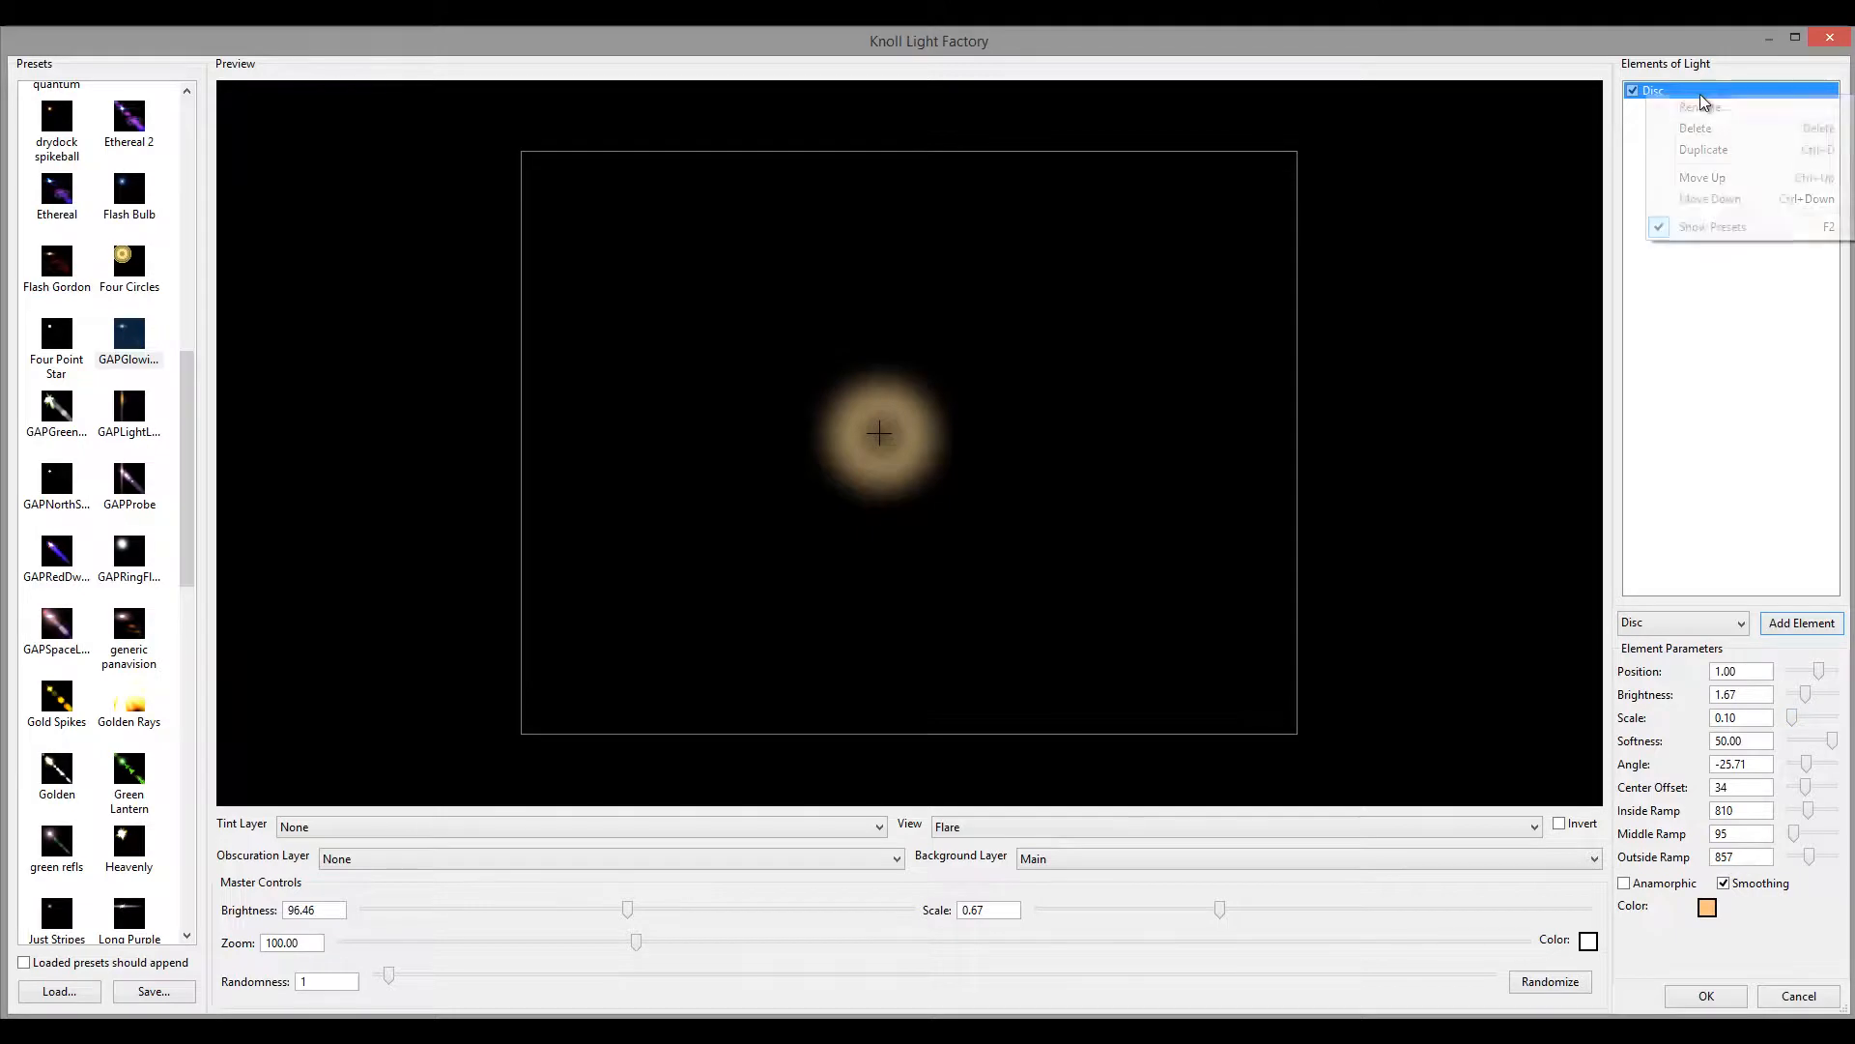
pyautogui.click(1732, 154)
pyautogui.moveTo(1821, 673)
pyautogui.mouseDown()
pyautogui.moveTo(1836, 674)
pyautogui.moveTo(1810, 674)
pyautogui.mouseUp()
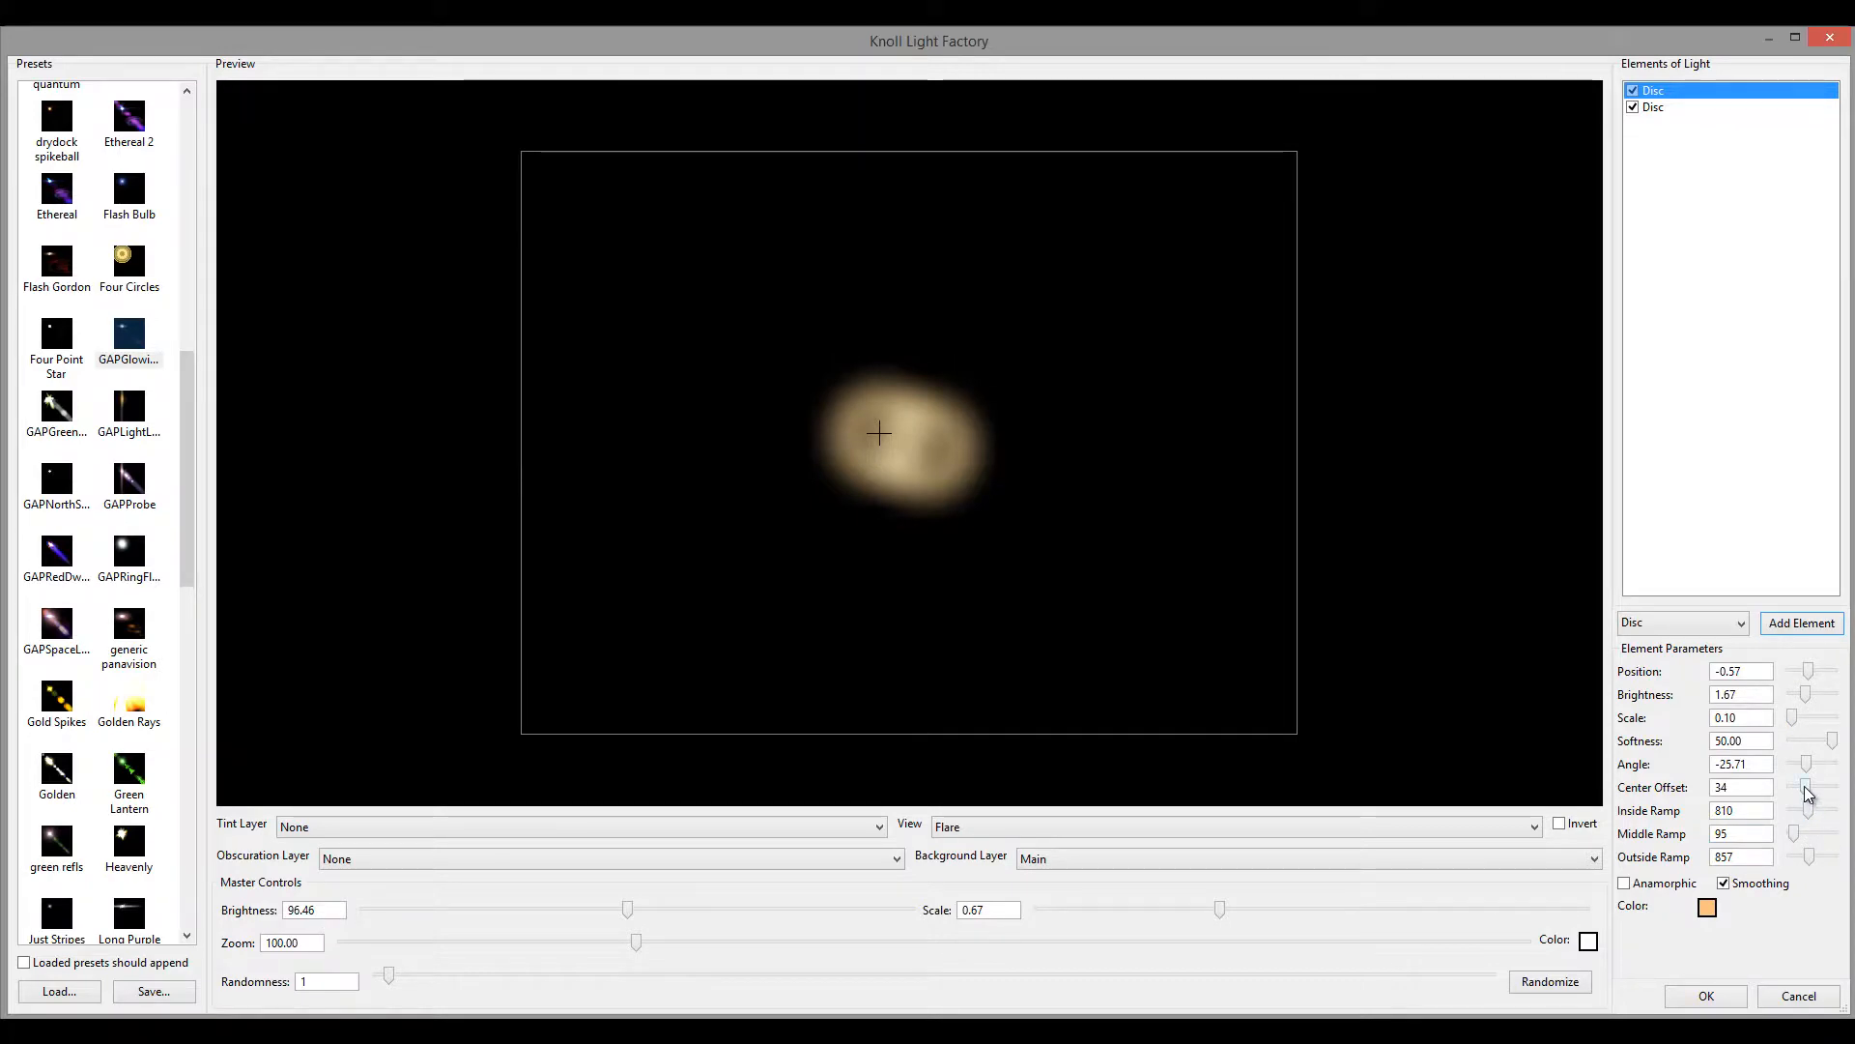
# Set the selected Disc's center offset to 25 and inside ramp to 619, and move the light source up and right of the frame's centre.
pyautogui.moveTo(1802, 787); pyautogui.dragTo(1807, 793)
pyautogui.moveTo(878, 433); pyautogui.dragTo(992, 391)
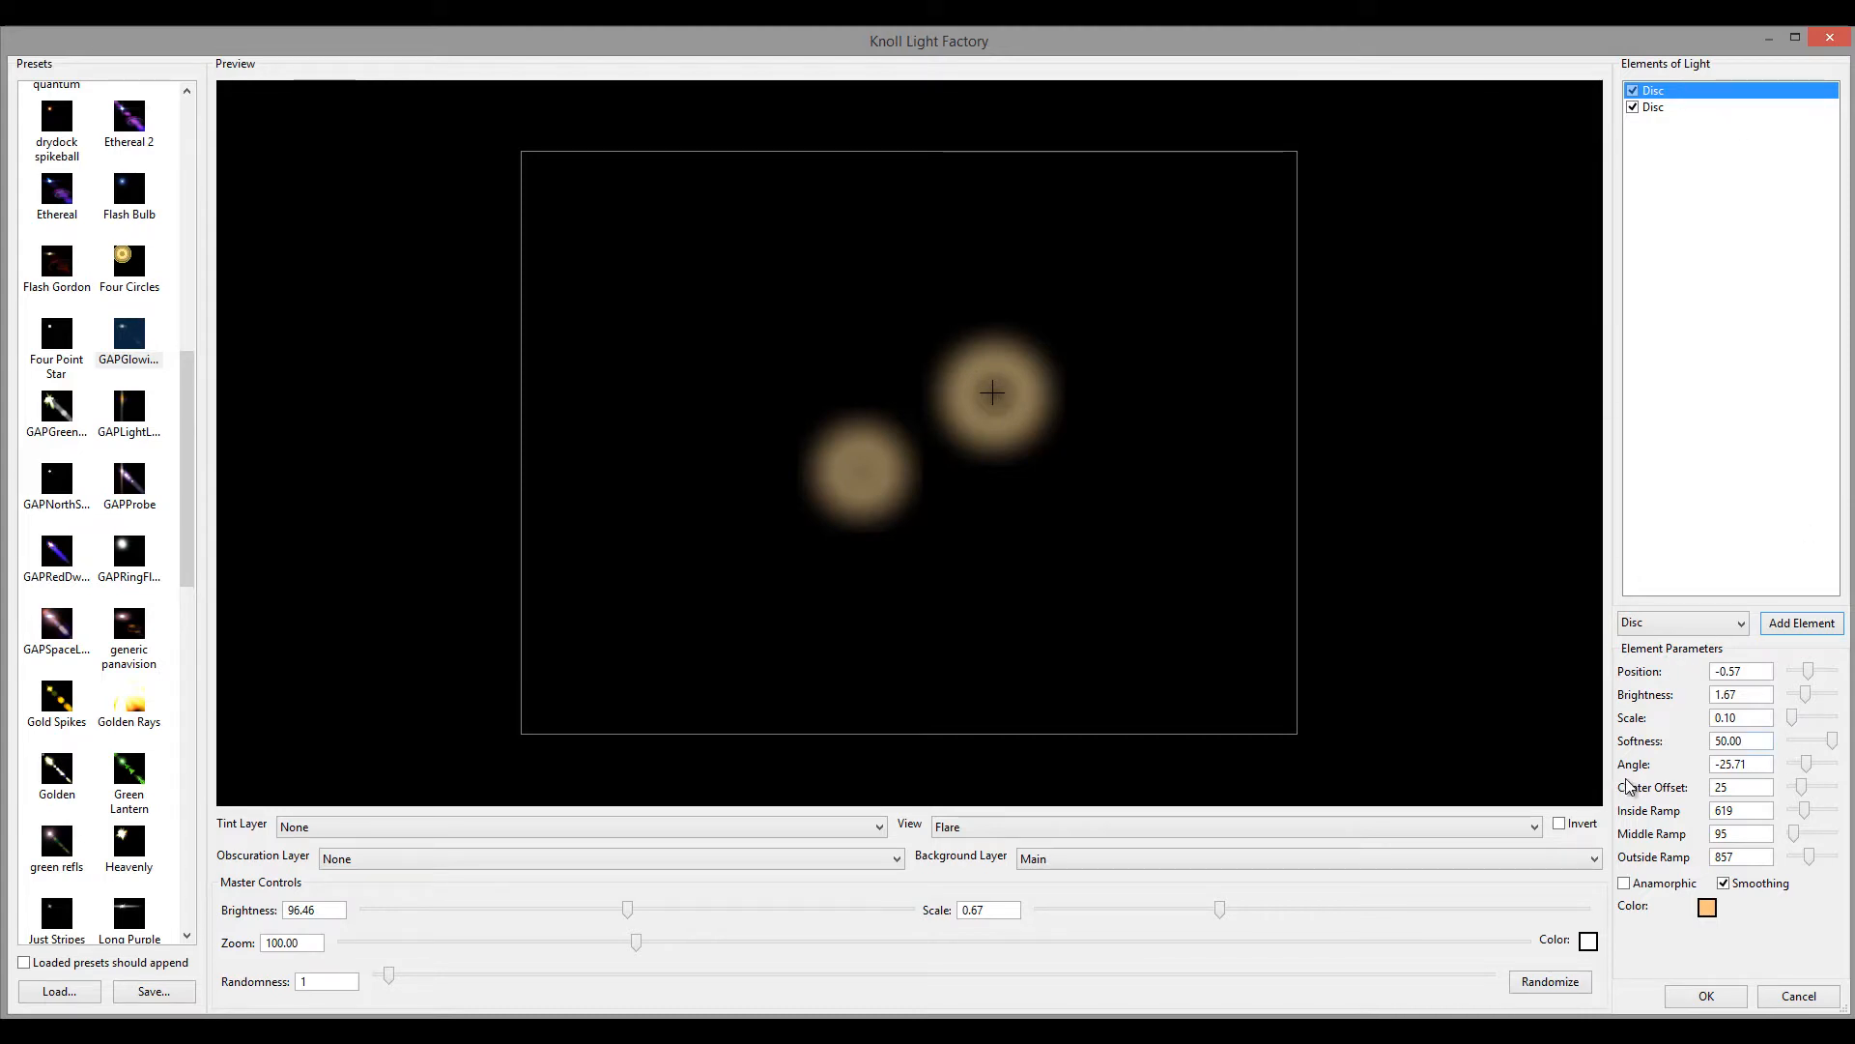
pyautogui.click(1722, 628)
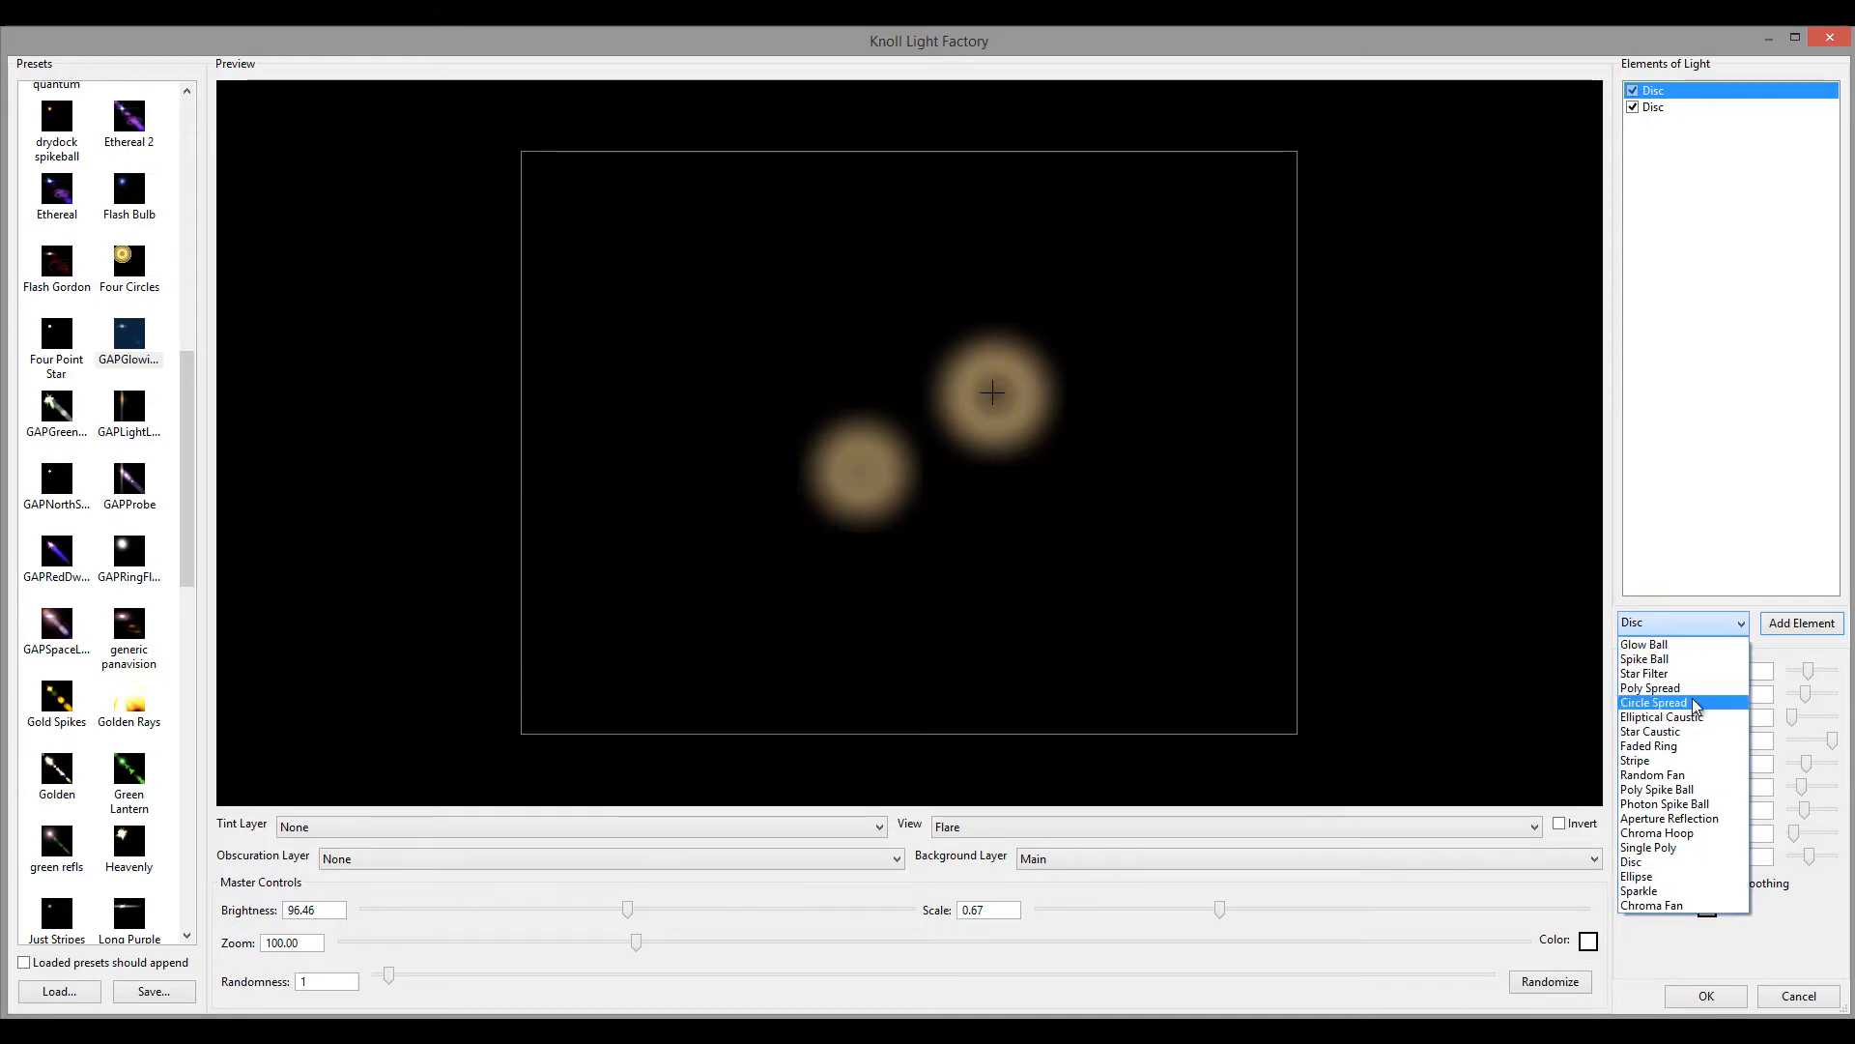
pyautogui.click(1726, 629)
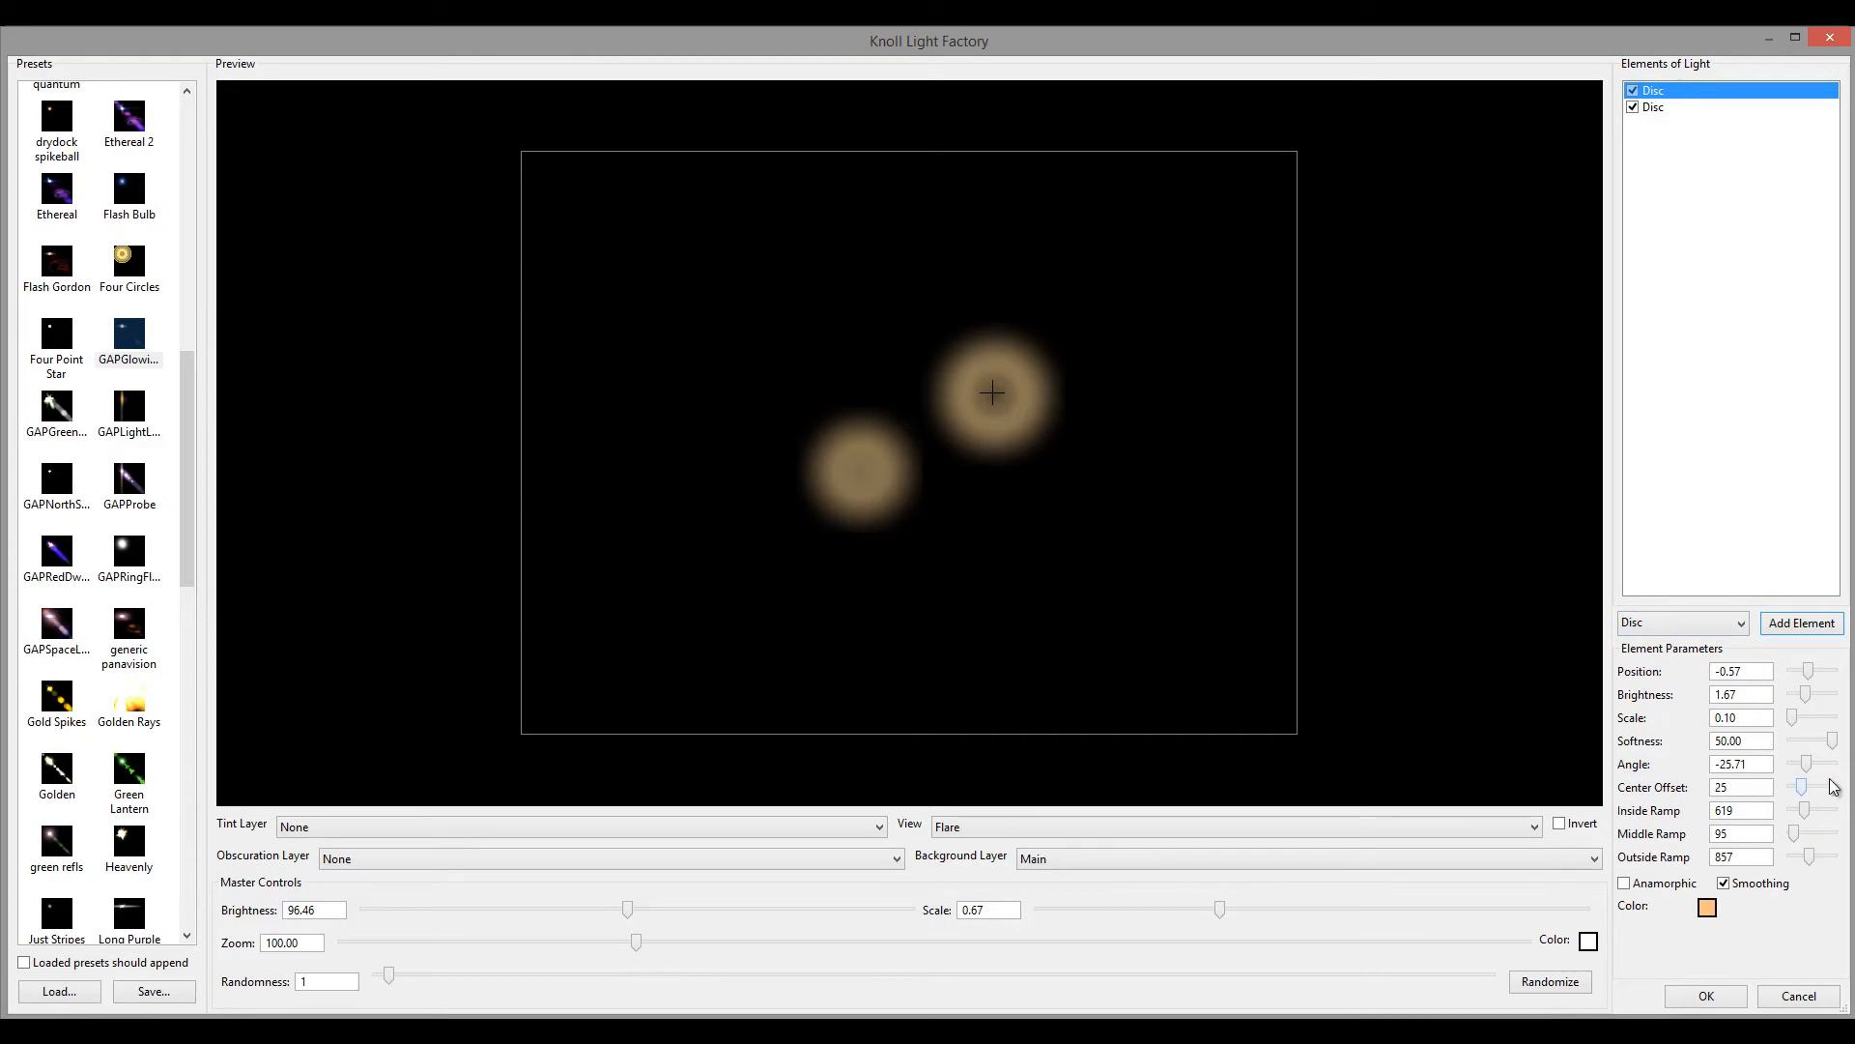